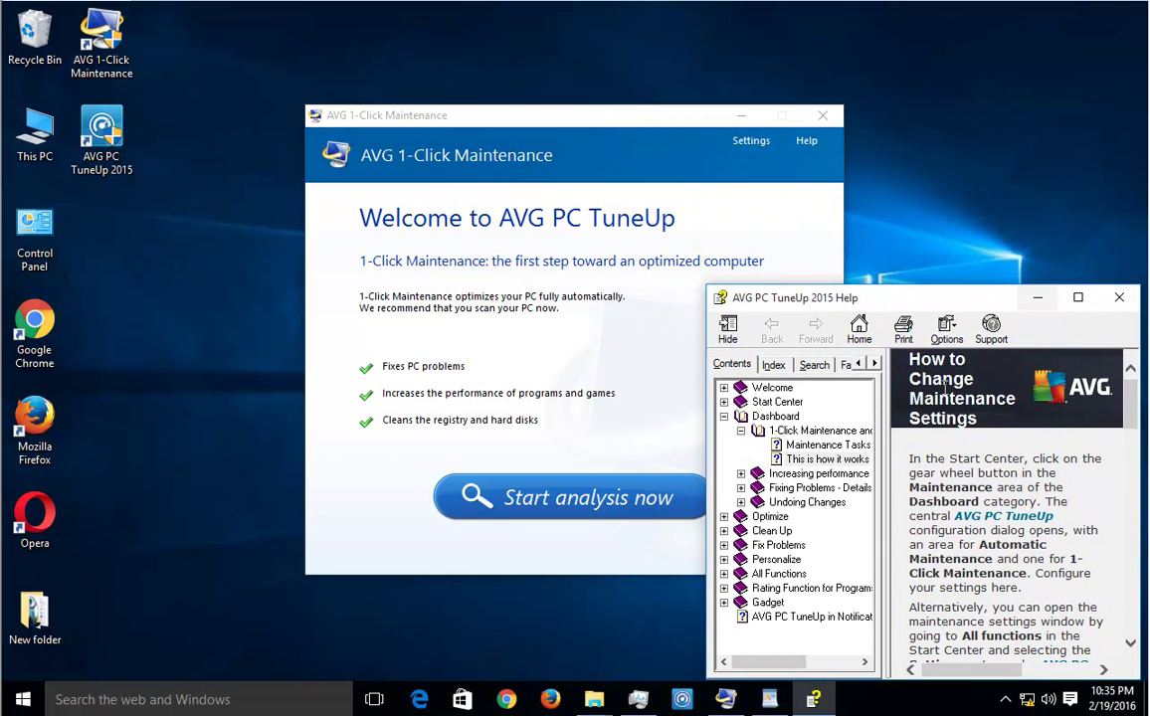
- Review the Why, How and Tip sections of the Uninstall Guide document in WordPad, and close it
{"action": "left_click", "coordinate": [770, 699]}
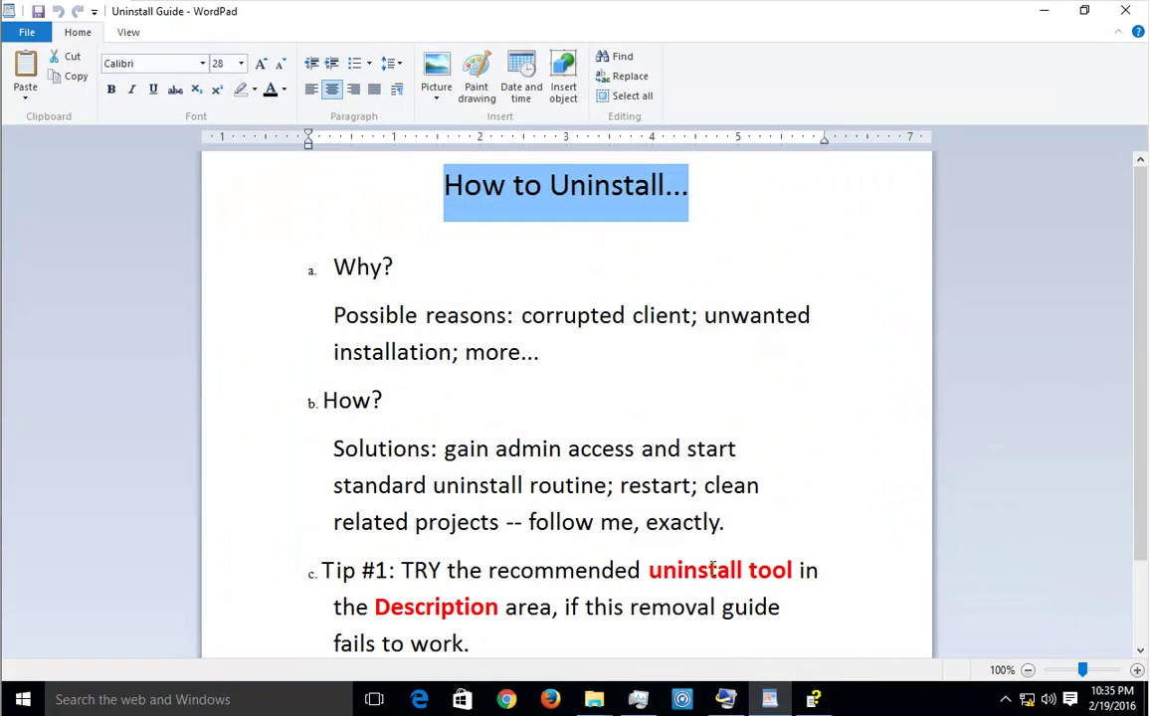
{"action": "double_click", "coordinate": [337, 279]}
{"action": "left_click_drag", "start_coordinate": [323, 316], "coordinate": [572, 355]}
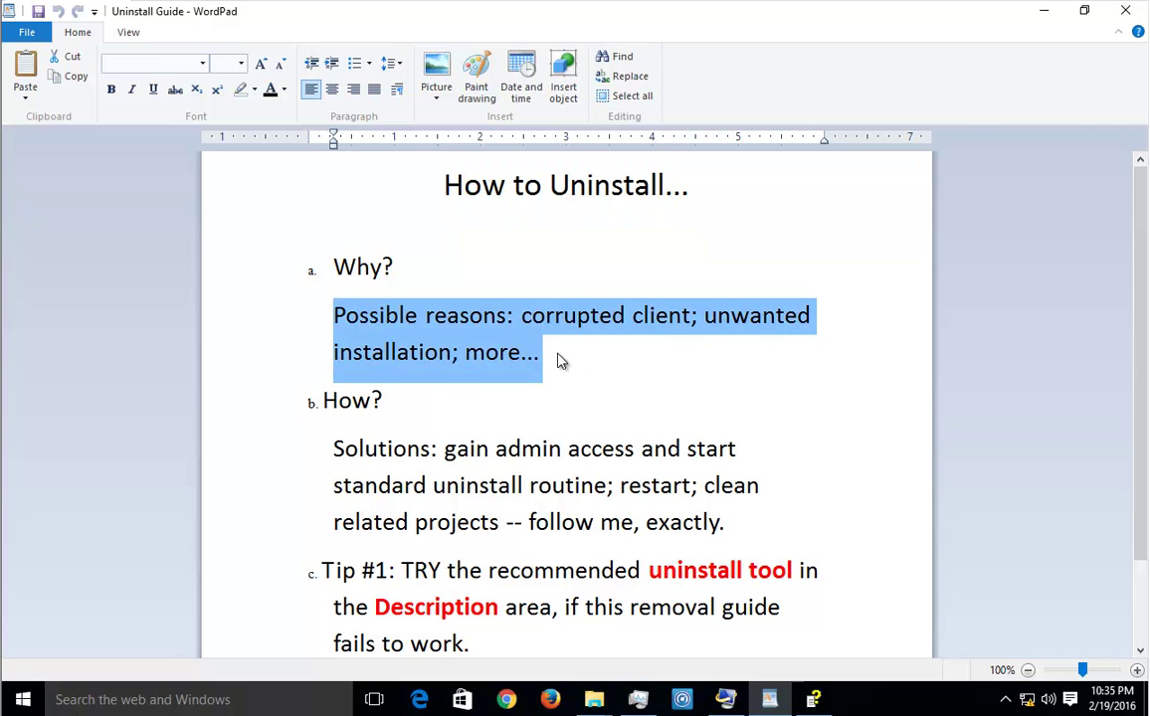
{"action": "double_click", "coordinate": [343, 401]}
{"action": "left_click_drag", "start_coordinate": [328, 462], "coordinate": [760, 531]}
{"action": "scroll", "coordinate": [413, 587], "scroll_direction": "down", "scroll_amount": 1}
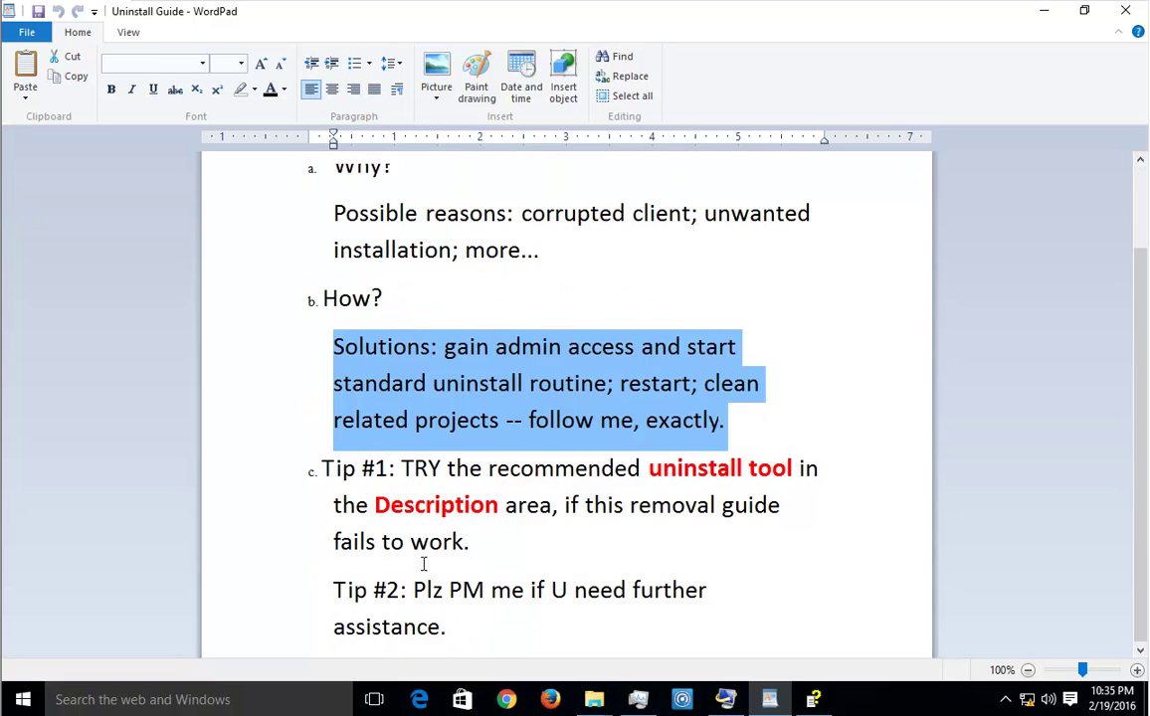
{"action": "left_click_drag", "start_coordinate": [484, 556], "coordinate": [326, 495]}
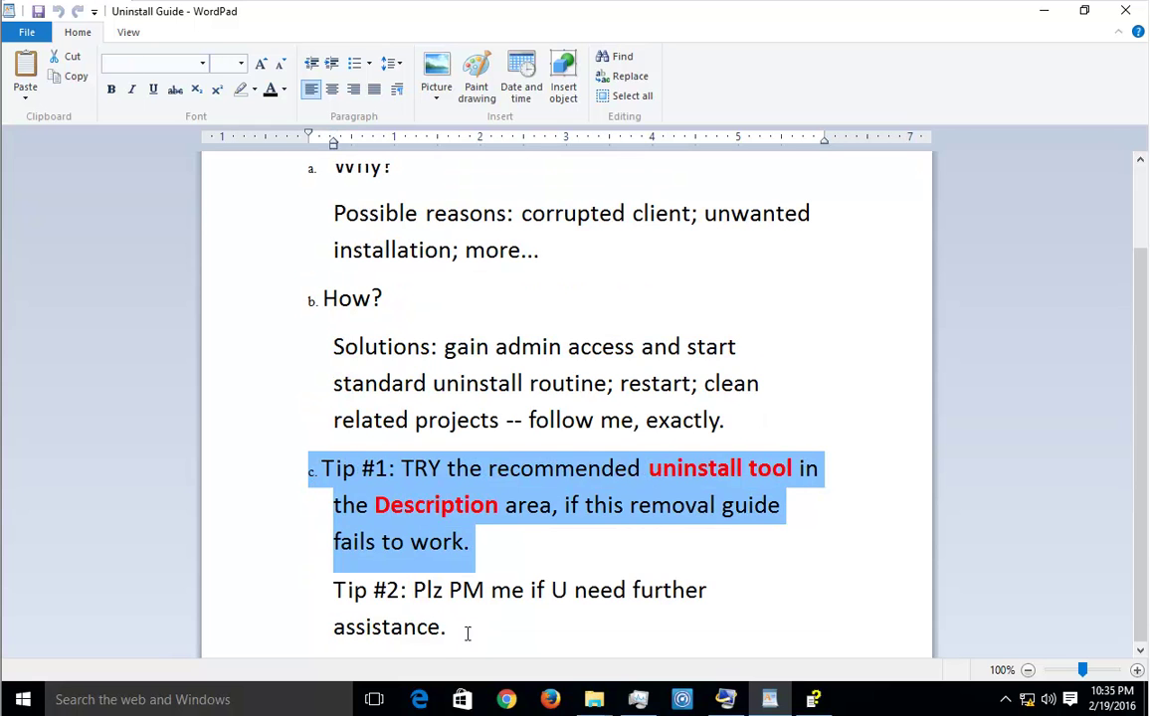
{"action": "left_click_drag", "start_coordinate": [459, 623], "coordinate": [295, 584]}
{"action": "left_click", "coordinate": [437, 301]}
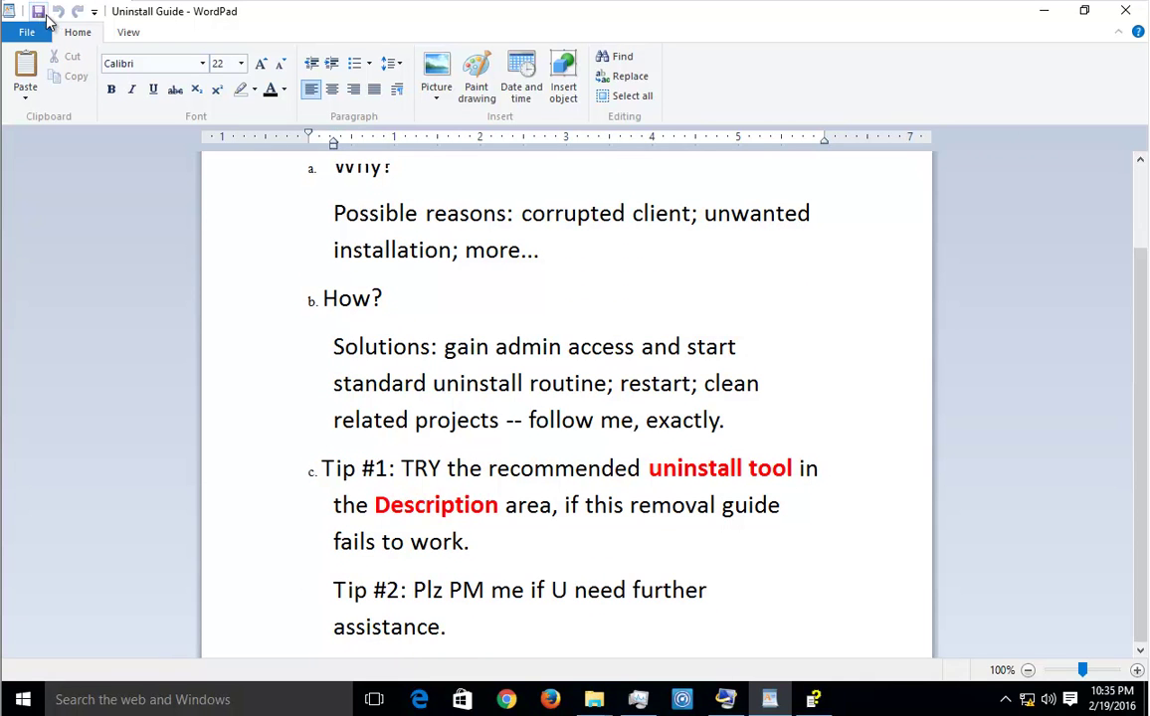
{"action": "left_click", "coordinate": [1125, 10]}
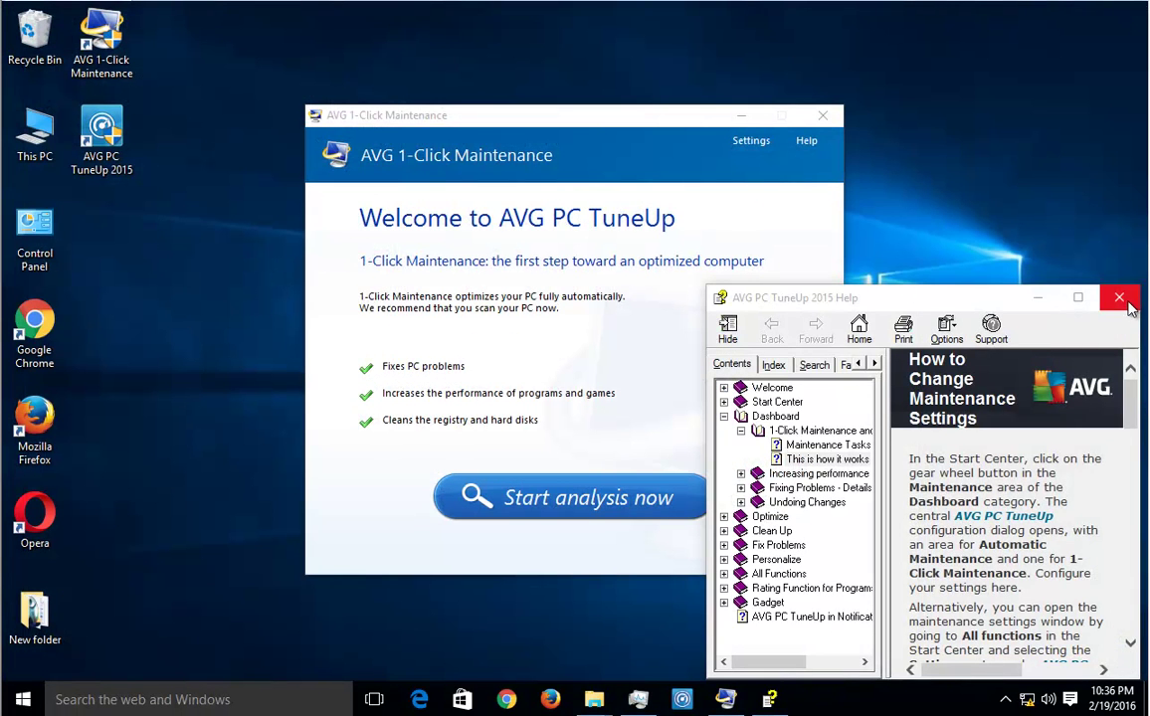
- Close the AVG PC TuneUp 2015 Help window and exit AVG 1-Click Maintenance without starting the dashboard
{"action": "left_click", "coordinate": [1120, 298]}
{"action": "left_click", "coordinate": [824, 117]}
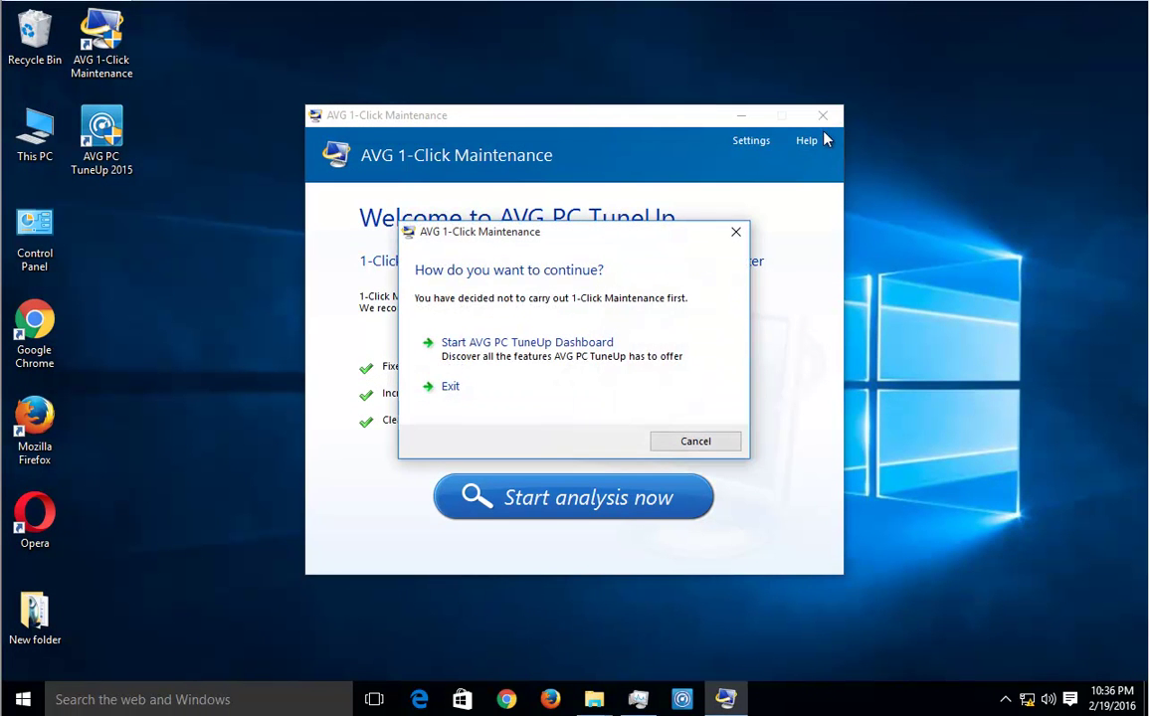
{"action": "left_click", "coordinate": [489, 396]}
- Check the commands offered by the AVG PC TuneUp icon in the notification area
{"action": "left_click", "coordinate": [1006, 703]}
{"action": "right_click", "coordinate": [1005, 665]}
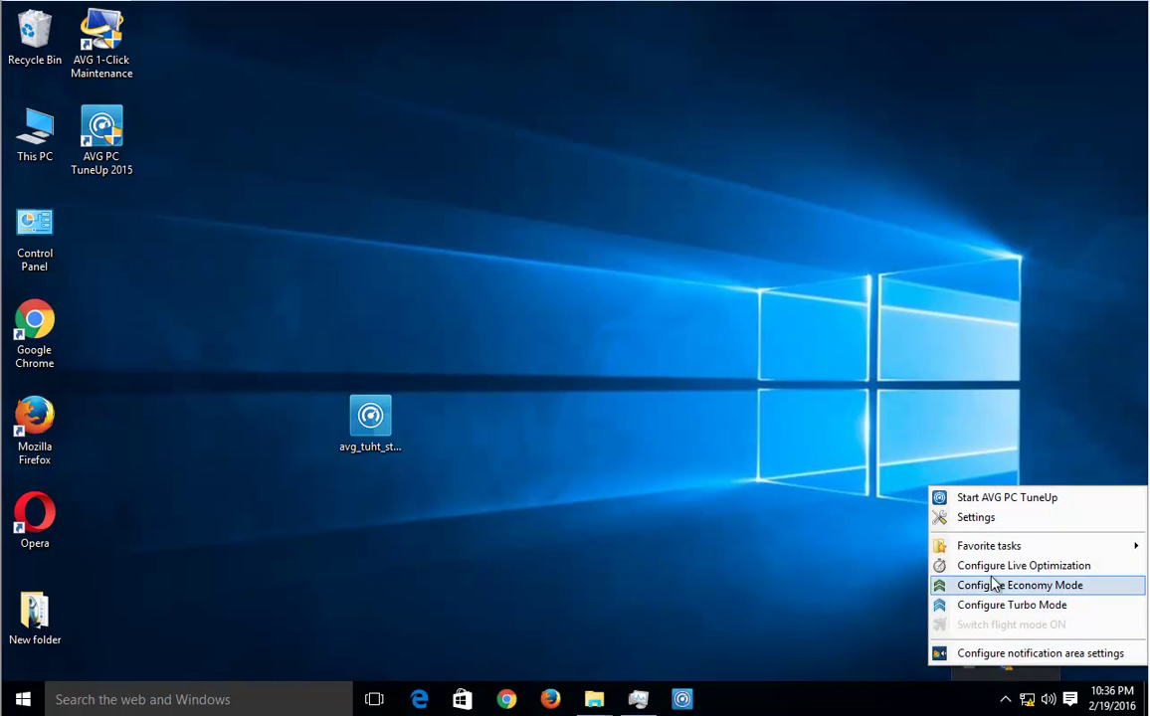
{"action": "left_click", "coordinate": [751, 517]}
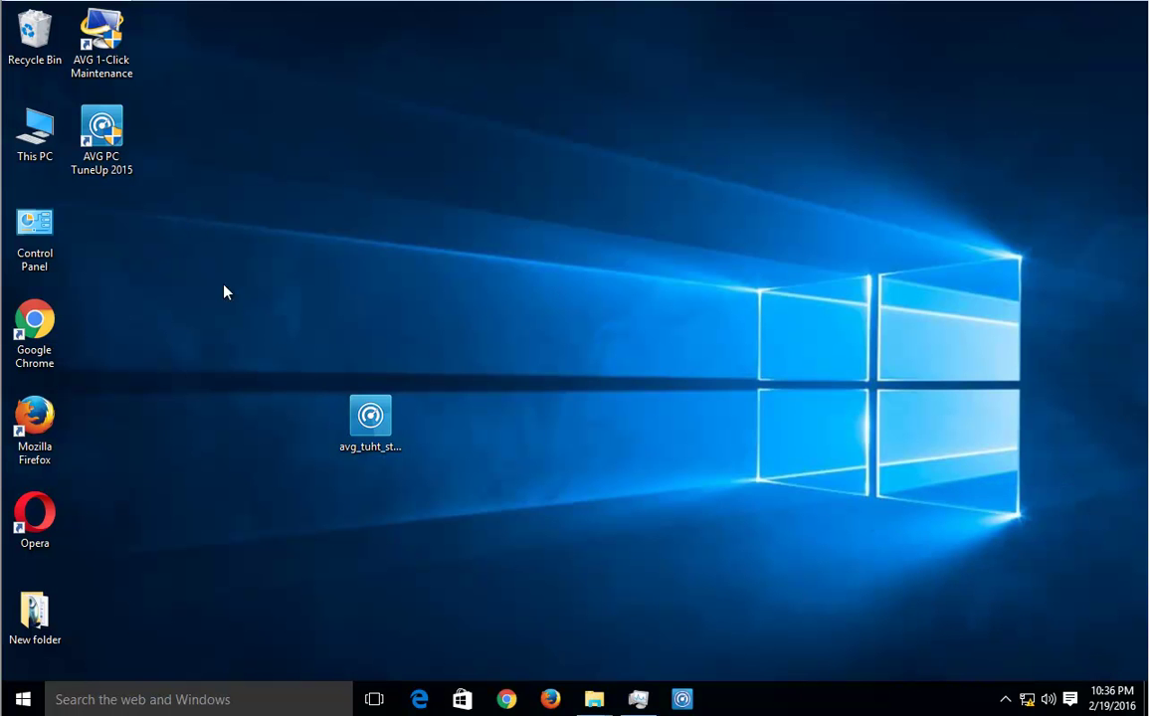
- Open the file location of the AVG PC TuneUp 2015 shortcut and copy "AVG" from the folder path
{"action": "right_click", "coordinate": [100, 130]}
{"action": "left_click", "coordinate": [150, 161]}
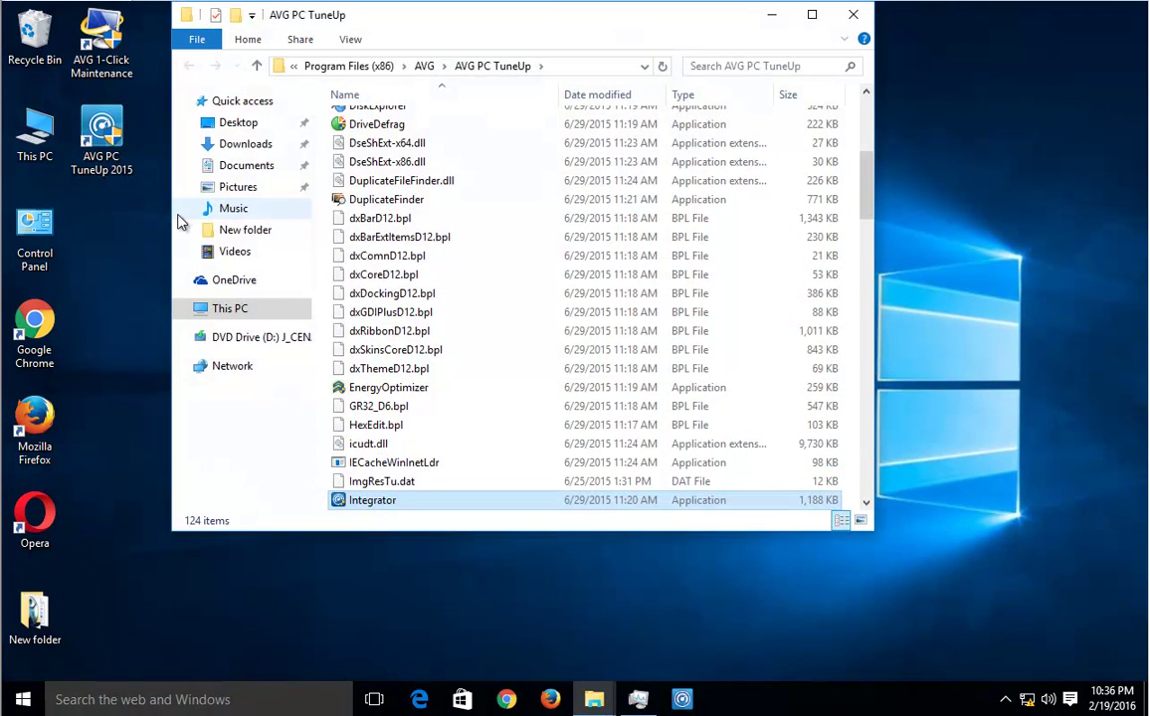
{"action": "left_click", "coordinate": [569, 69]}
{"action": "left_click_drag", "start_coordinate": [422, 67], "coordinate": [403, 67]}
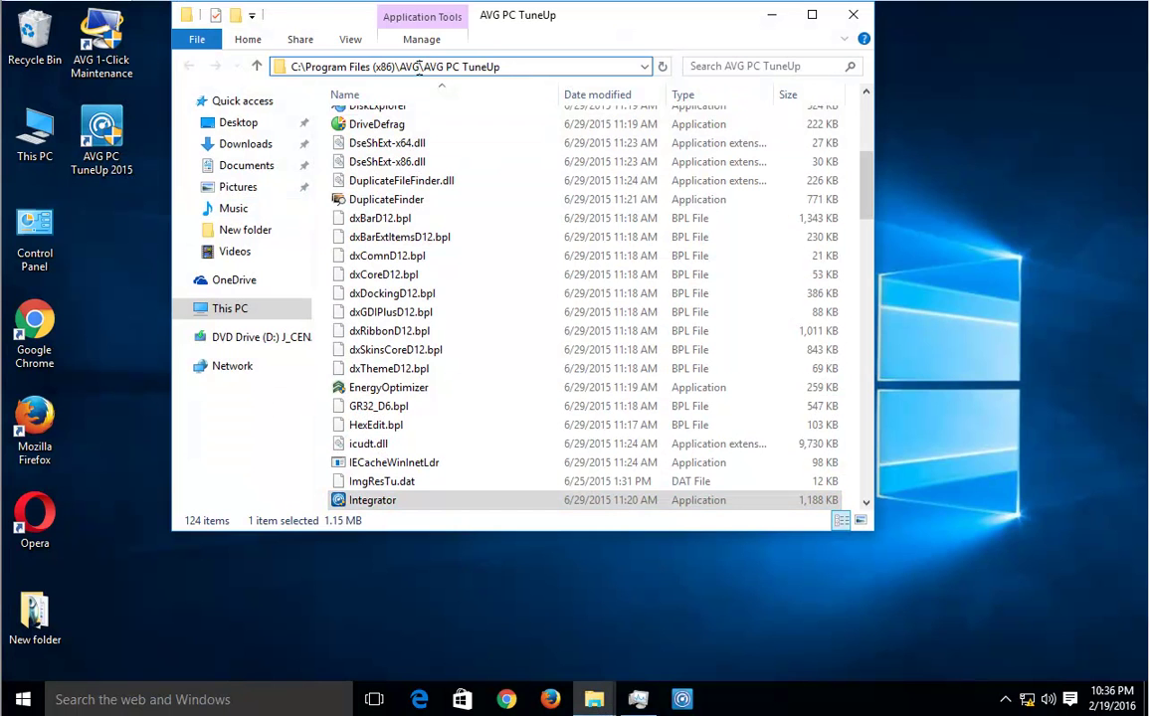
{"action": "right_click", "coordinate": [367, 63]}
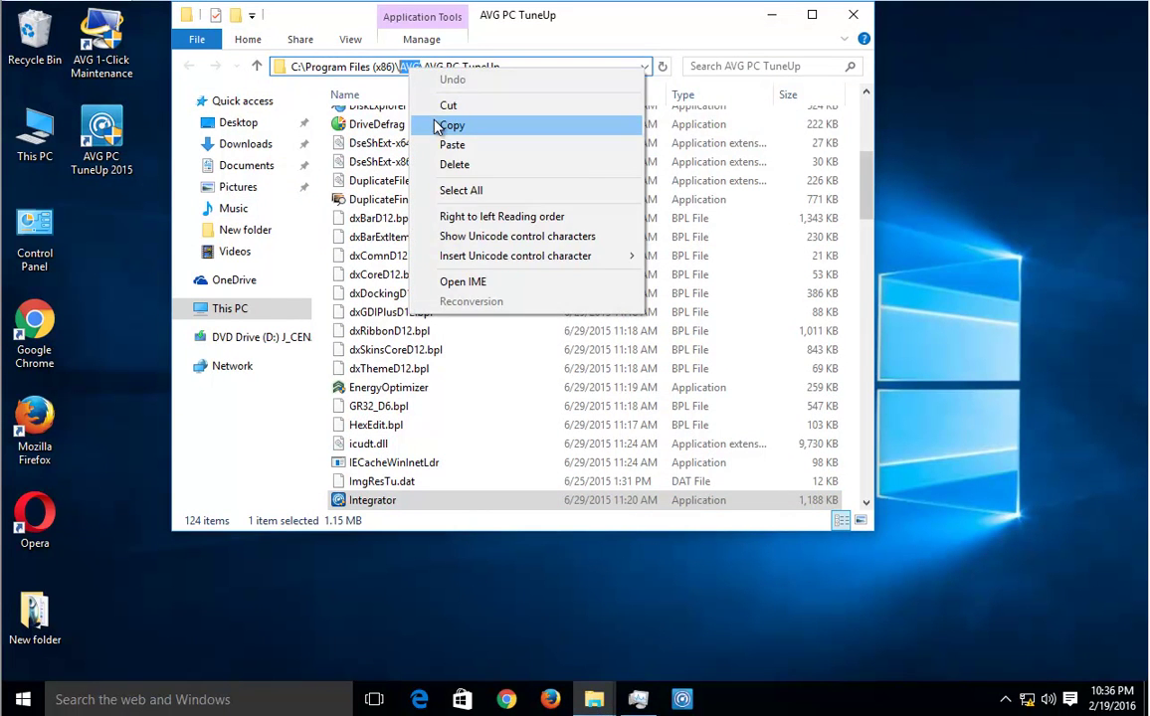
{"action": "left_click", "coordinate": [398, 115]}
- Locate the program file behind the AVG 1-Click Maintenance desktop shortcut
{"action": "left_click", "coordinate": [99, 34]}
{"action": "right_click", "coordinate": [99, 35]}
{"action": "left_click", "coordinate": [149, 70]}
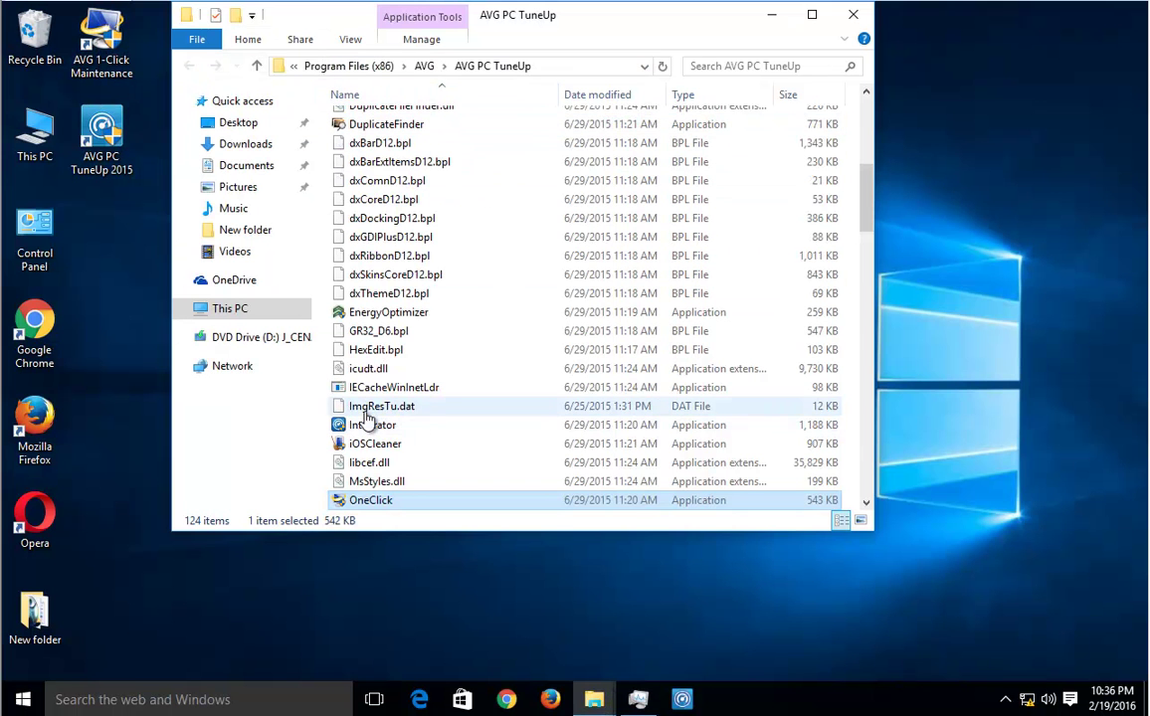
- Open the installed programs list from Control Panel and start uninstalling AVG PC TuneUp 2015
{"action": "left_click", "coordinate": [35, 237]}
{"action": "double_click", "coordinate": [35, 239]}
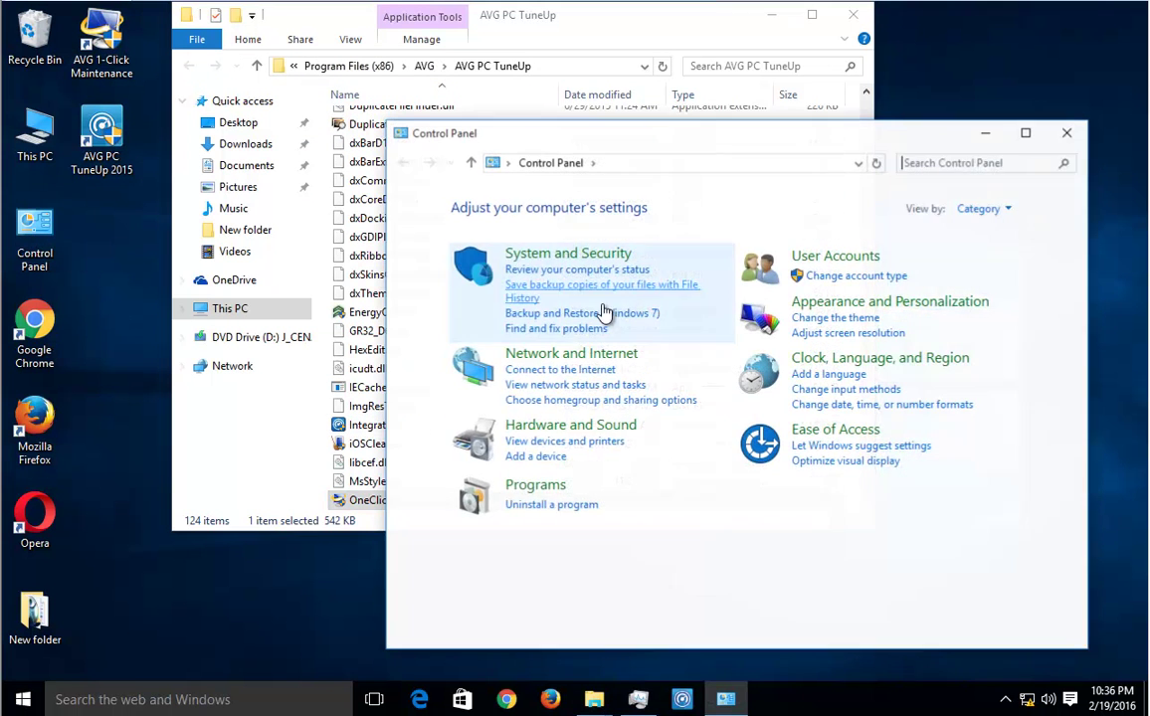
{"action": "left_click", "coordinate": [588, 511]}
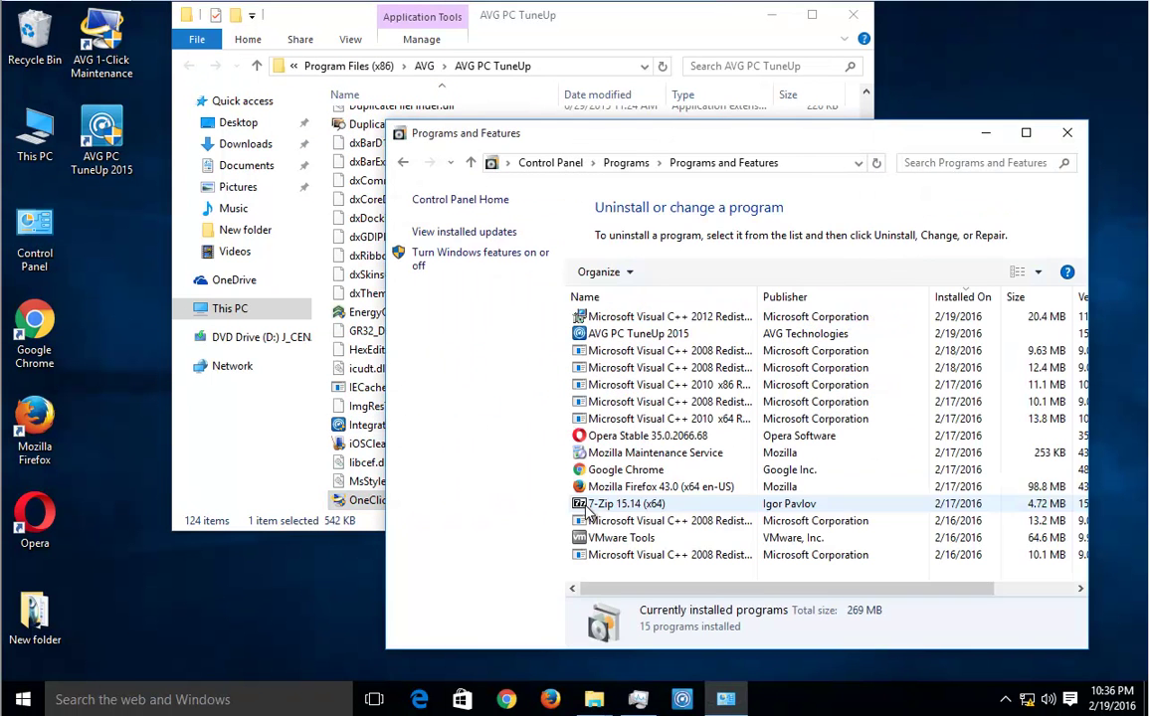
{"action": "left_click", "coordinate": [701, 333]}
{"action": "left_click", "coordinate": [718, 318]}
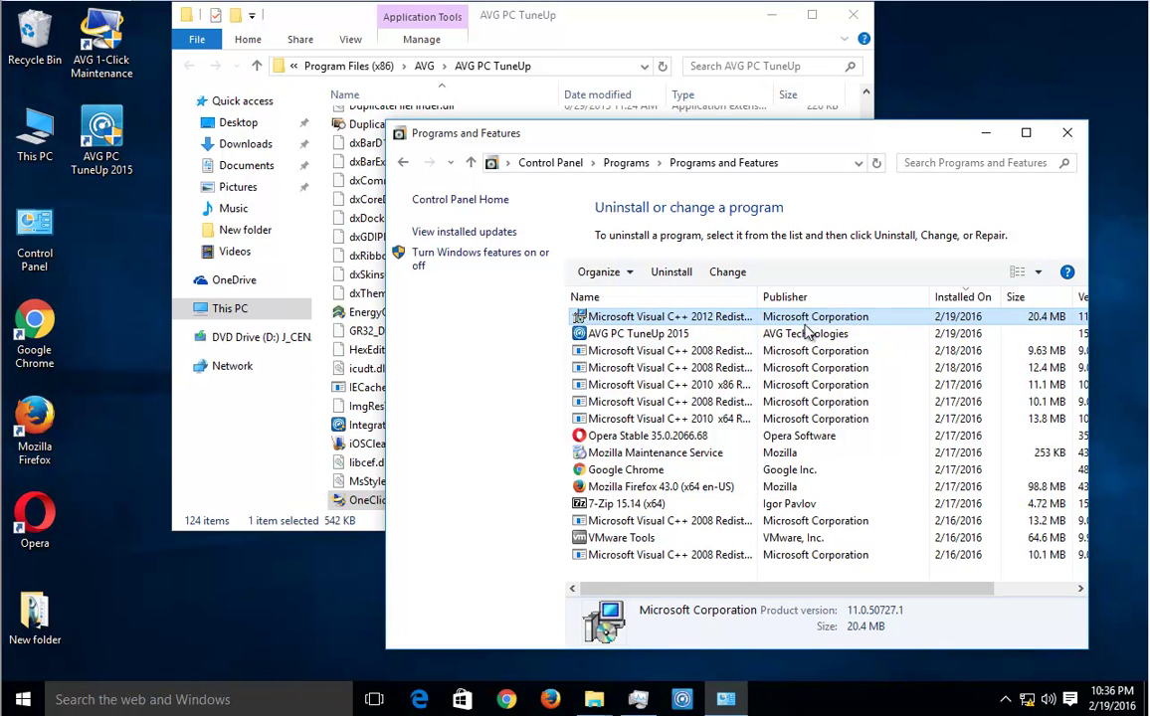
{"action": "left_click", "coordinate": [673, 333]}
{"action": "left_click", "coordinate": [691, 272]}
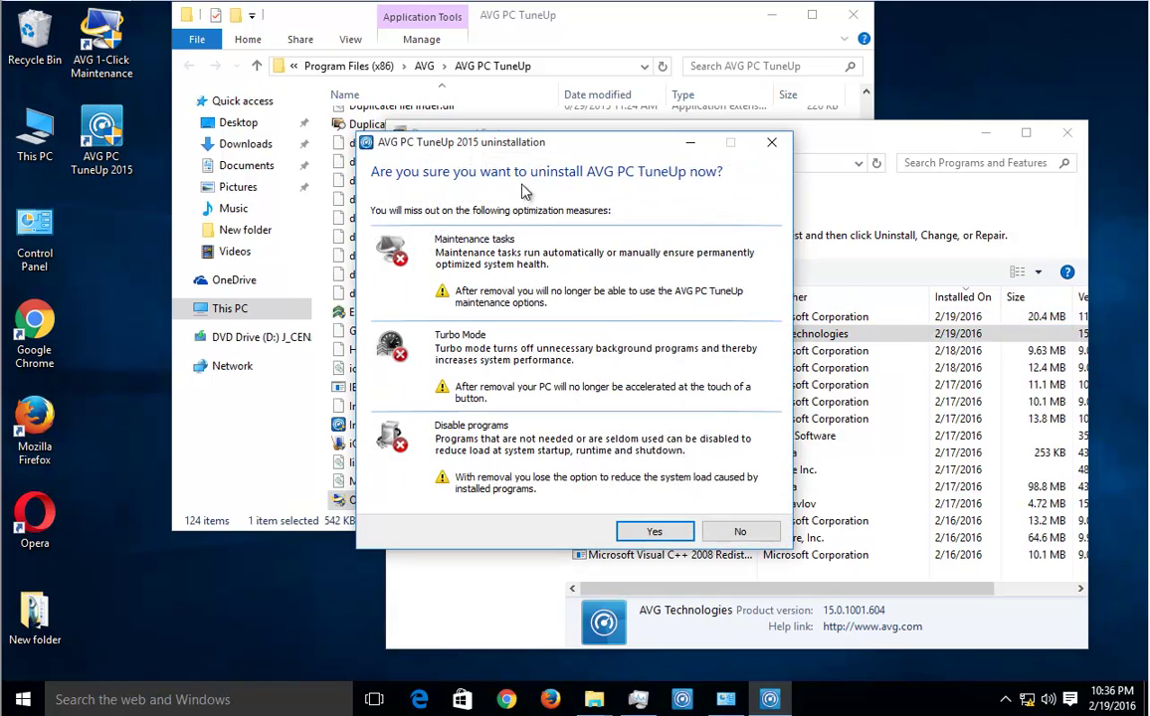
- Confirm the removal of AVG PC TuneUp 2015, keeping the option to automatically close and restart applications
{"action": "left_click_drag", "start_coordinate": [935, 139], "coordinate": [790, 27]}
{"action": "left_click", "coordinate": [682, 543]}
{"action": "left_click_drag", "start_coordinate": [598, 145], "coordinate": [654, 252]}
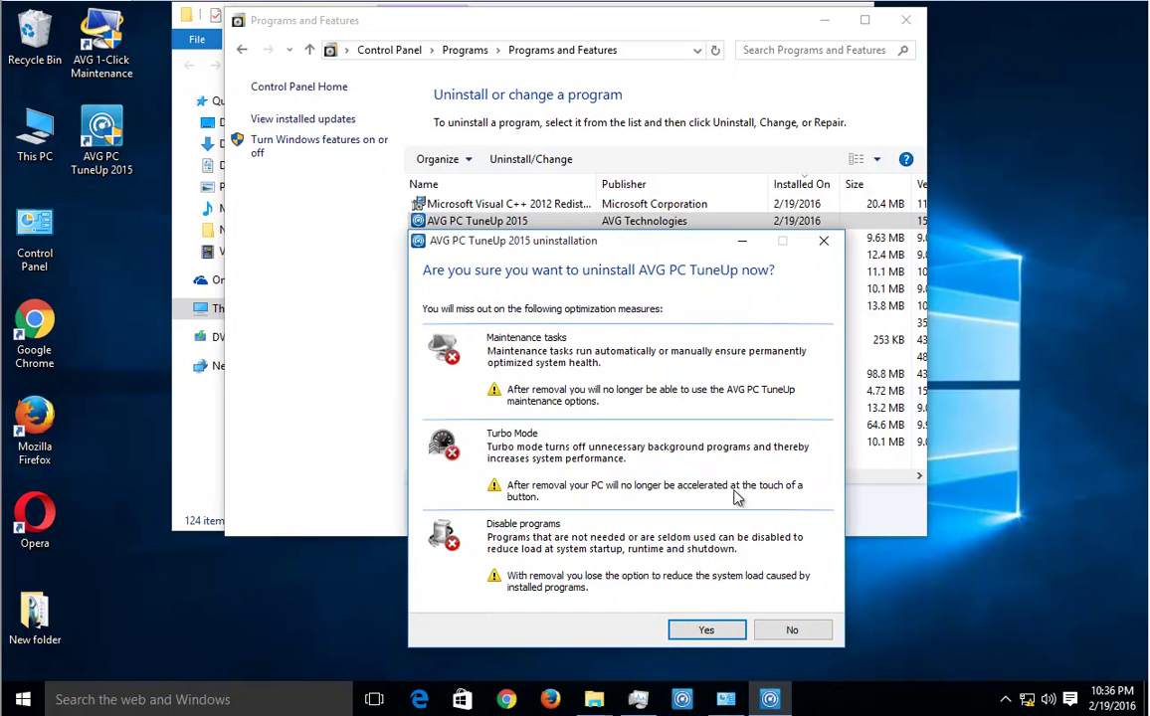
{"action": "left_click", "coordinate": [706, 630]}
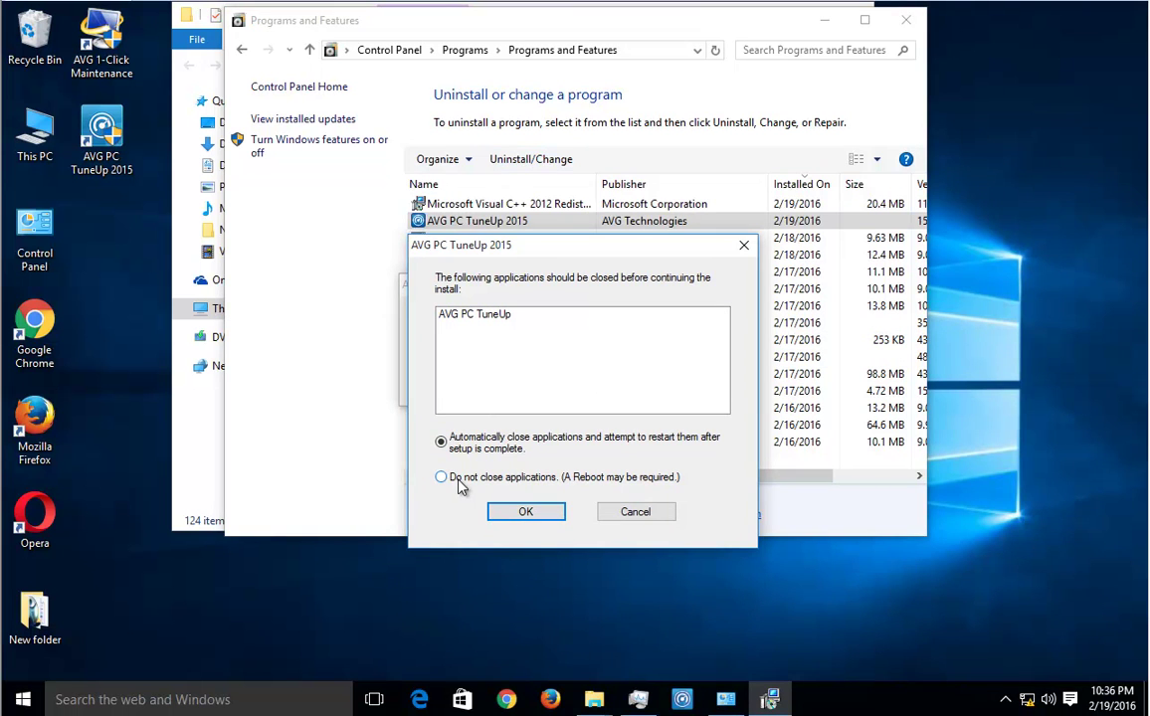
{"action": "left_click", "coordinate": [527, 512]}
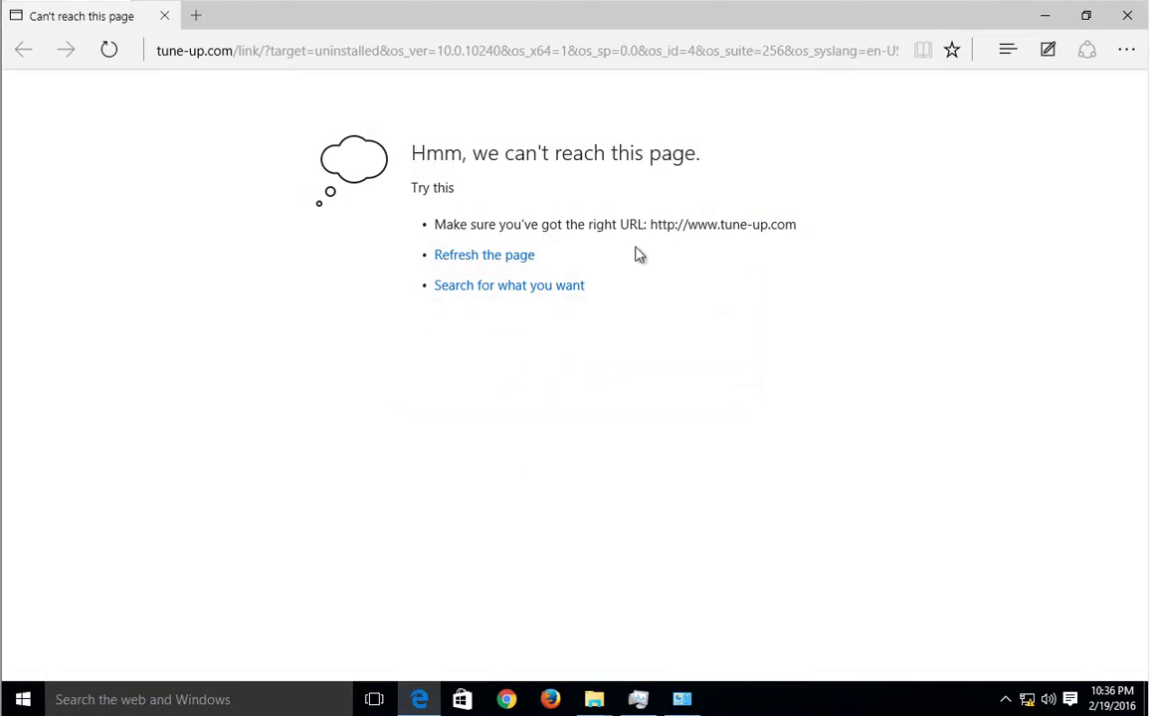
- Close the browser page opened by the uninstaller and refresh the installed programs list, leaving the desktop clear
{"action": "left_click", "coordinate": [1124, 16]}
{"action": "right_click", "coordinate": [506, 449]}
{"action": "left_click", "coordinate": [546, 514]}
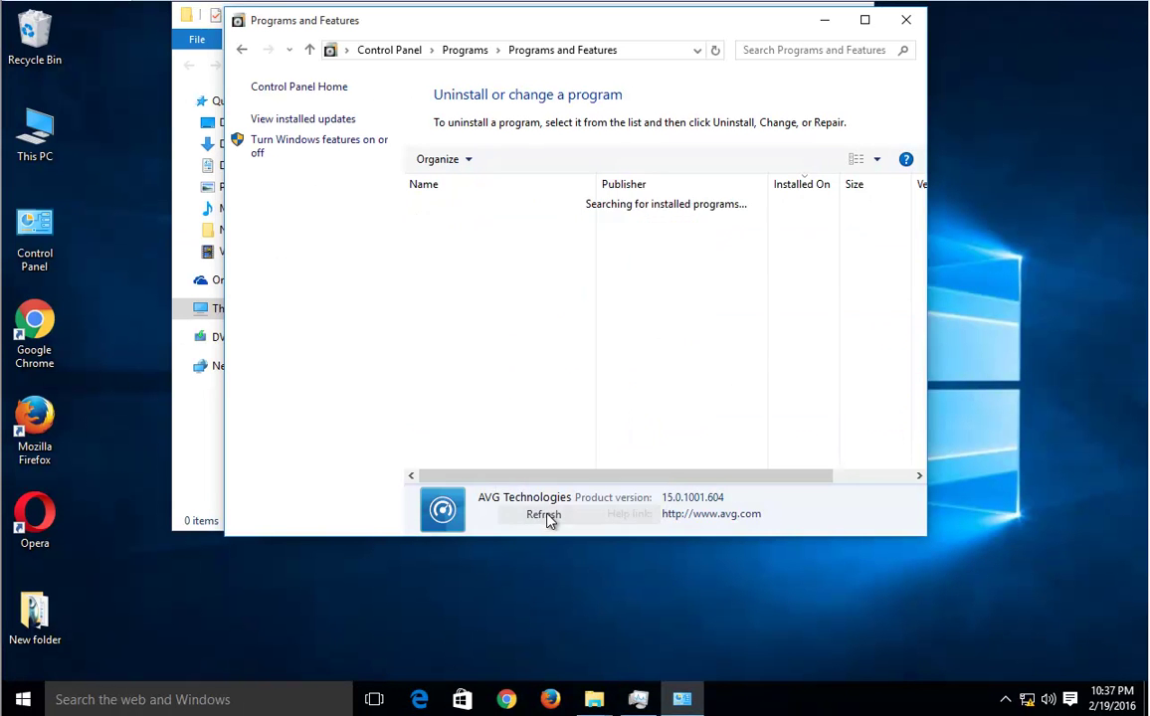
{"action": "left_click", "coordinate": [826, 21]}
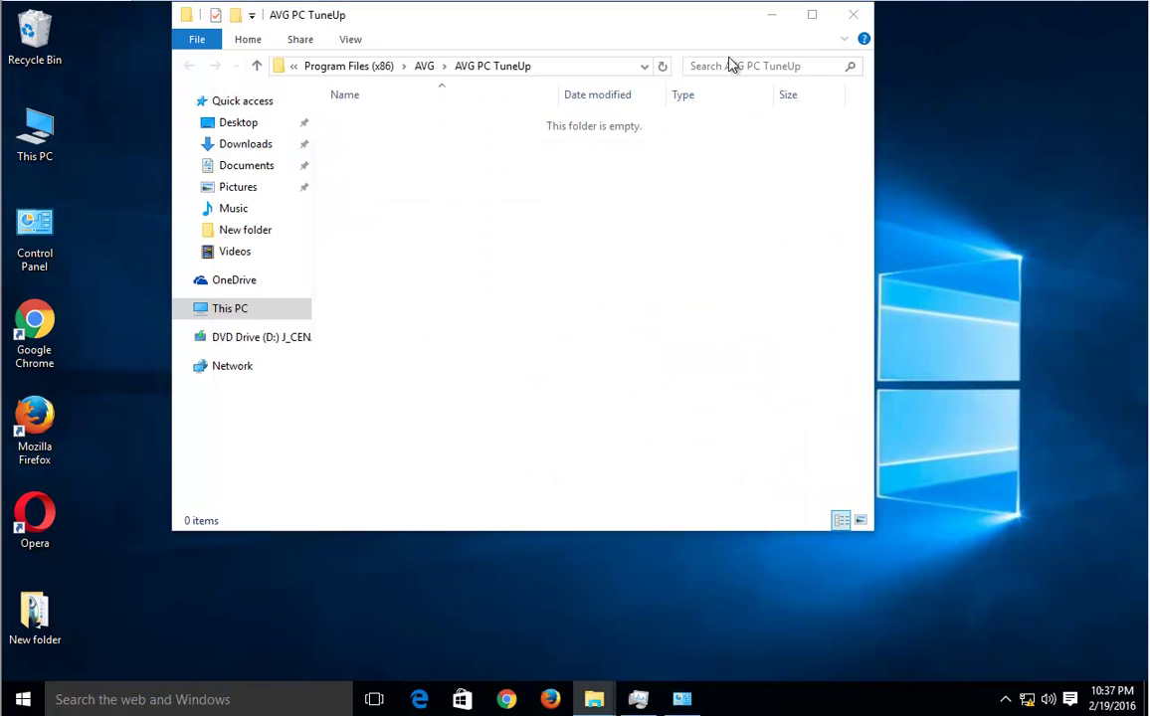
{"action": "left_click", "coordinate": [766, 13]}
{"action": "left_click", "coordinate": [22, 699]}
{"action": "left_click", "coordinate": [25, 632]}
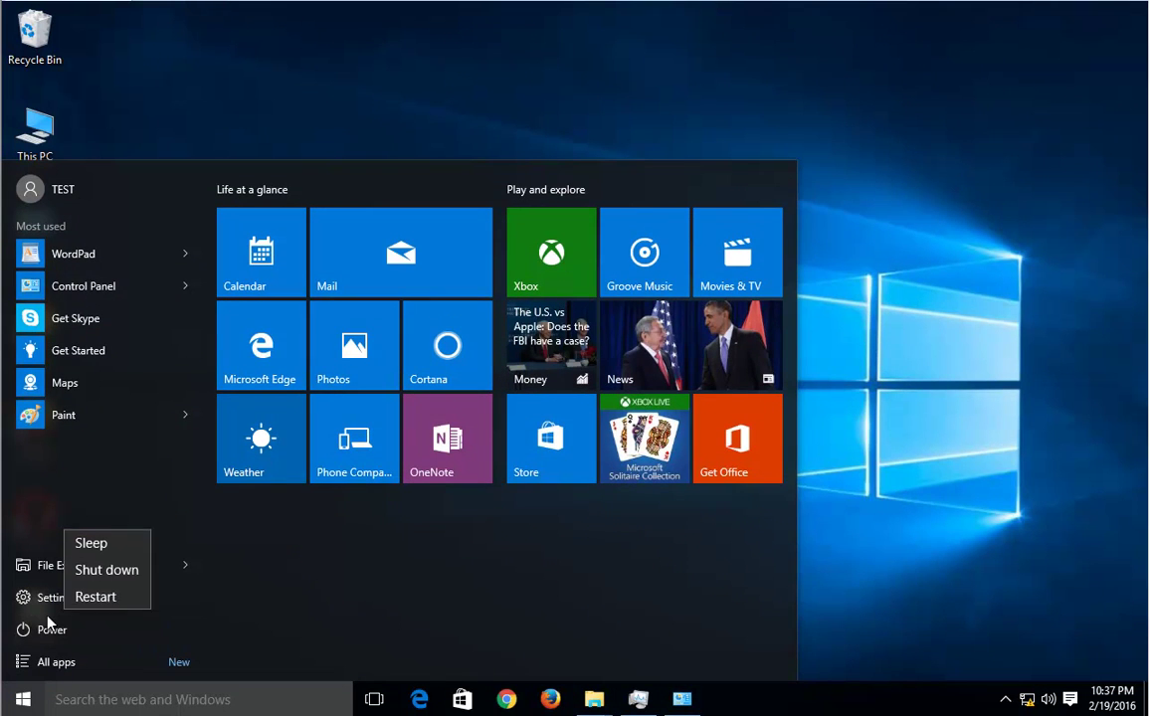
{"action": "left_click", "coordinate": [888, 216]}
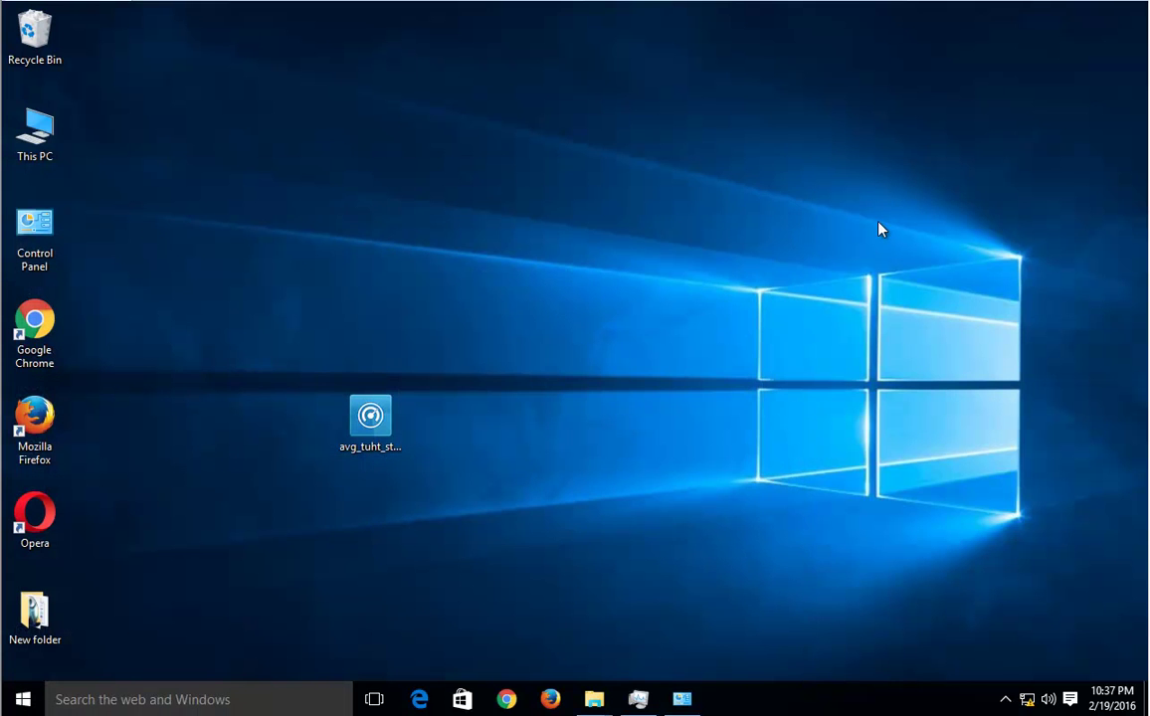
- Uninstall Microsoft Visual C++ 2012 Redistributable (x64) - 11.0.50727 and put away the installed programs window
{"action": "left_click", "coordinate": [681, 699]}
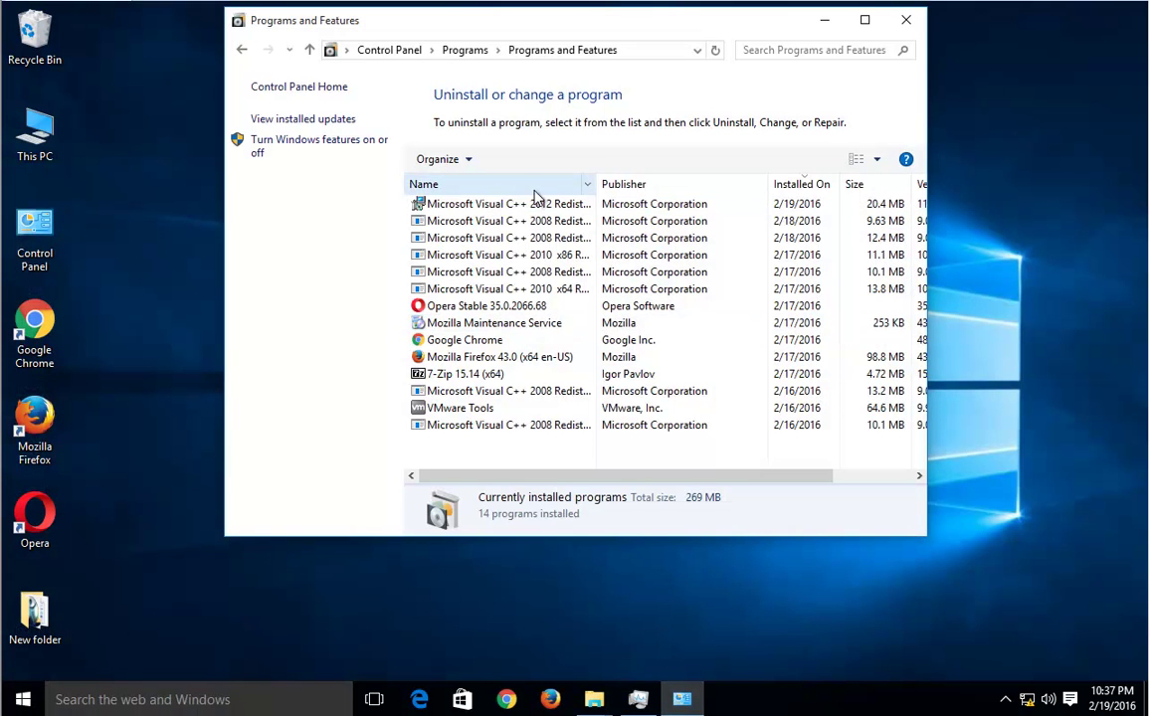
{"action": "left_click", "coordinate": [490, 206]}
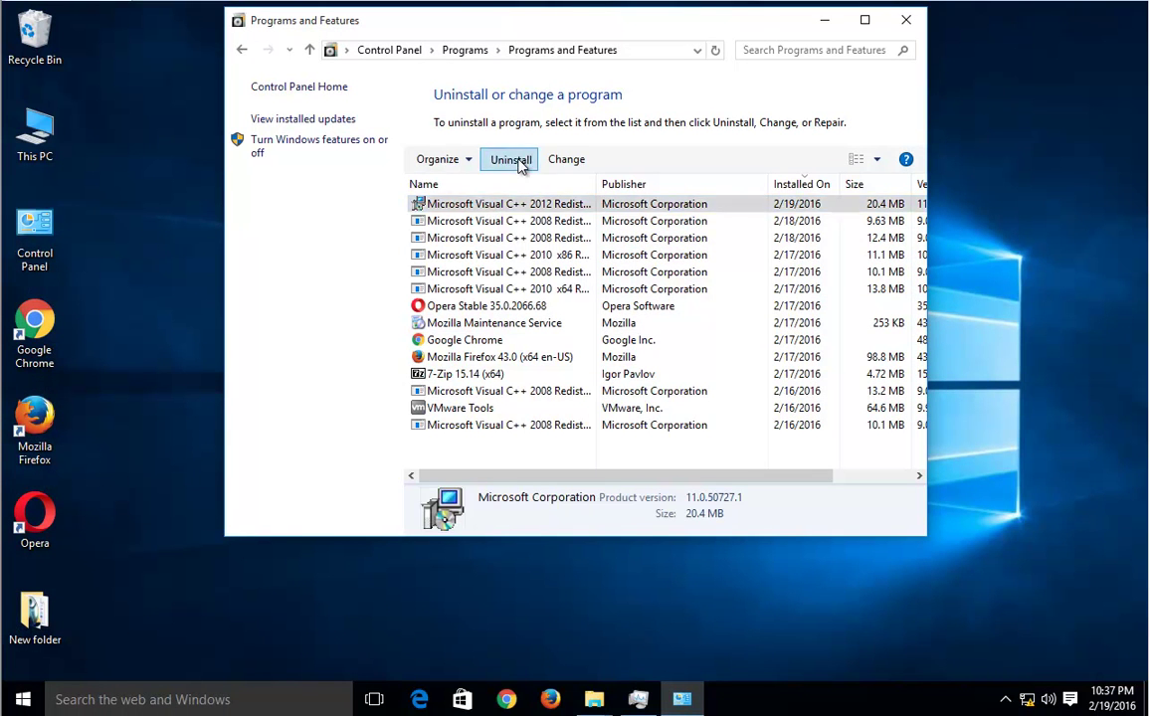
{"action": "left_click", "coordinate": [510, 159]}
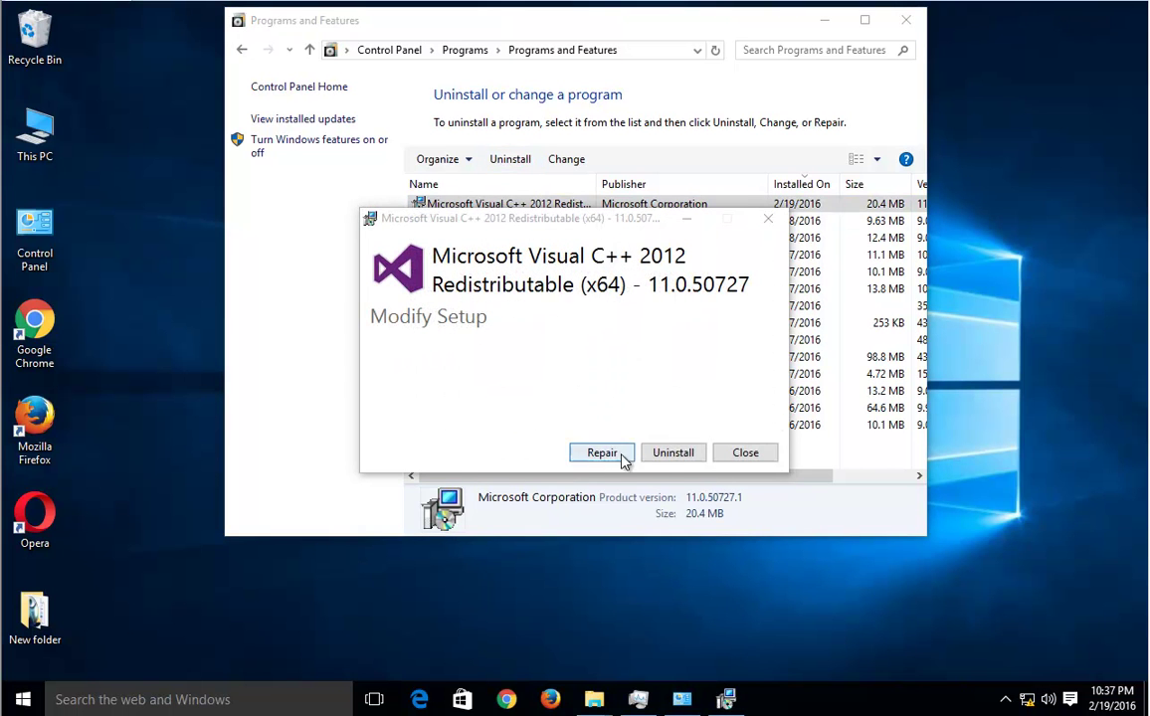
{"action": "left_click", "coordinate": [665, 457]}
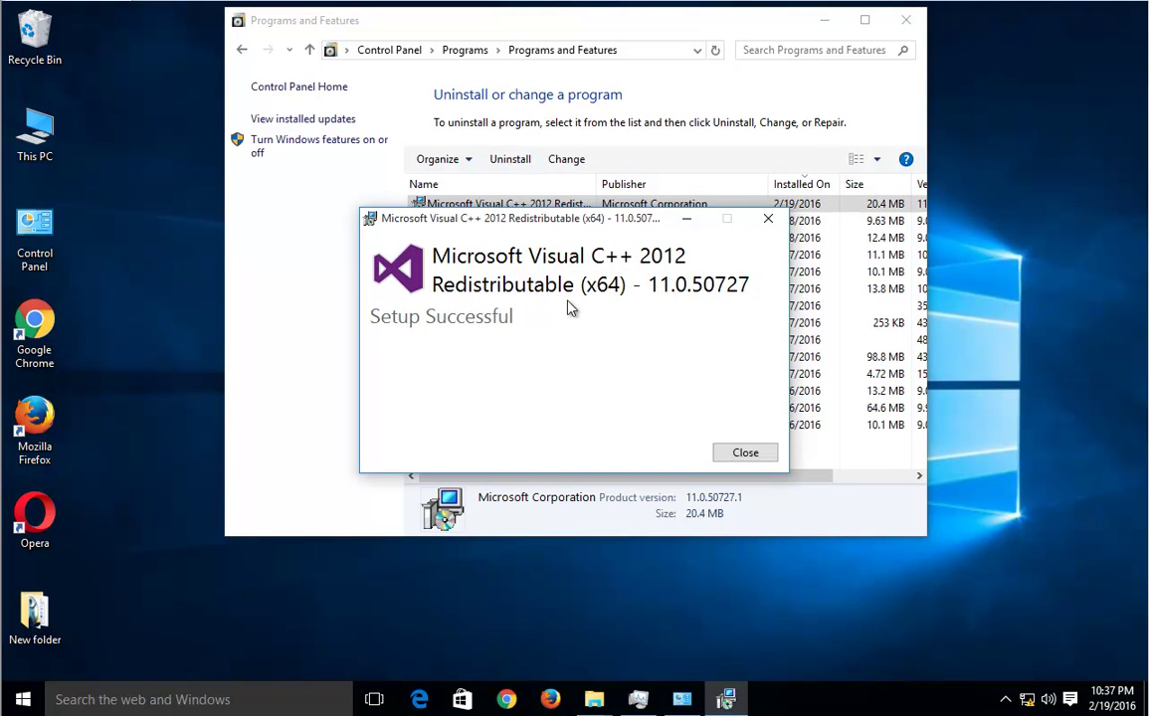
{"action": "left_click_drag", "start_coordinate": [543, 219], "coordinate": [589, 227]}
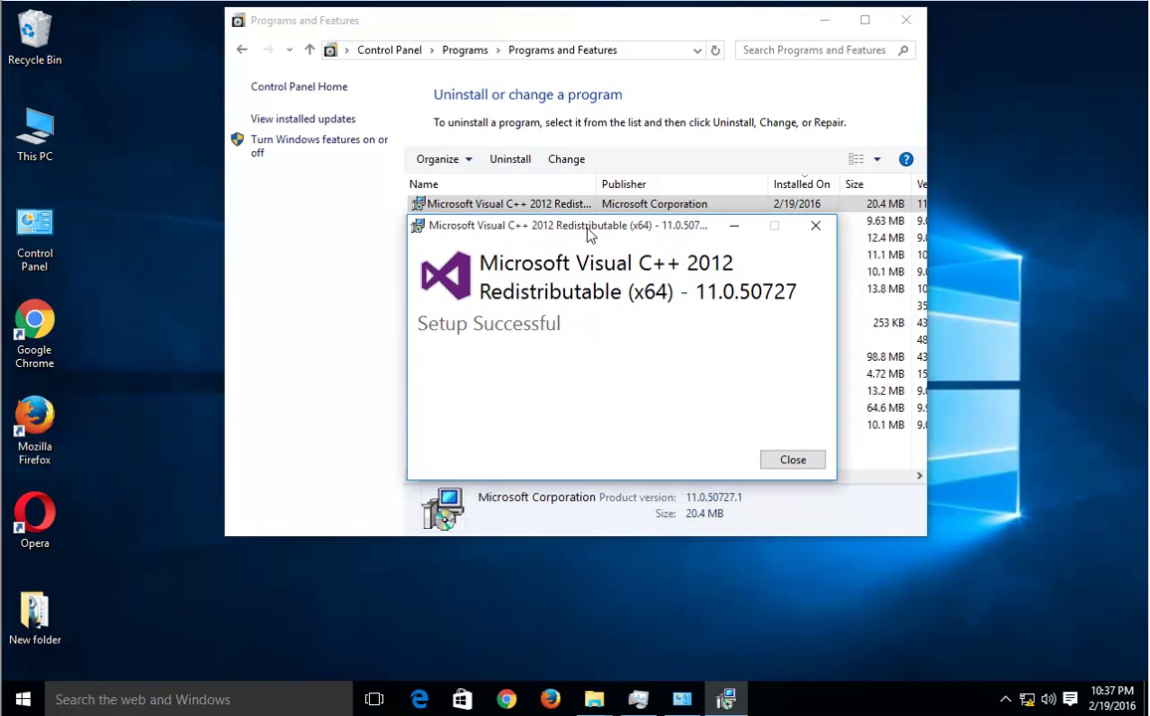
{"action": "left_click", "coordinate": [791, 460]}
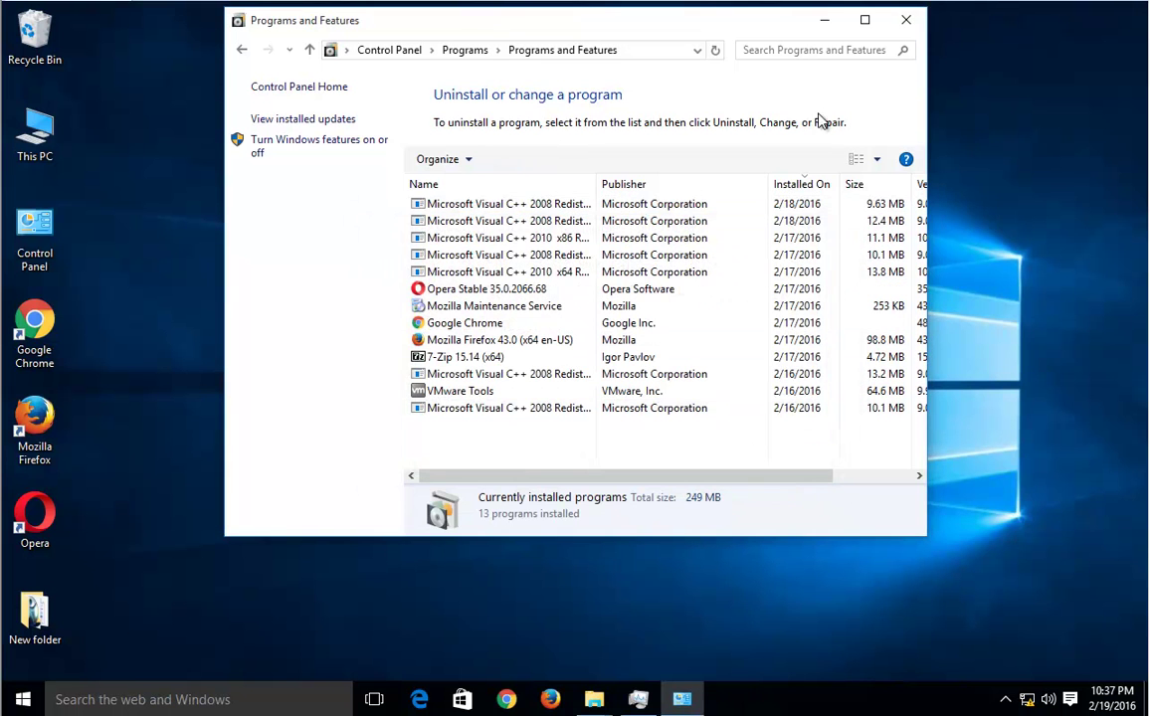
{"action": "left_click", "coordinate": [824, 20]}
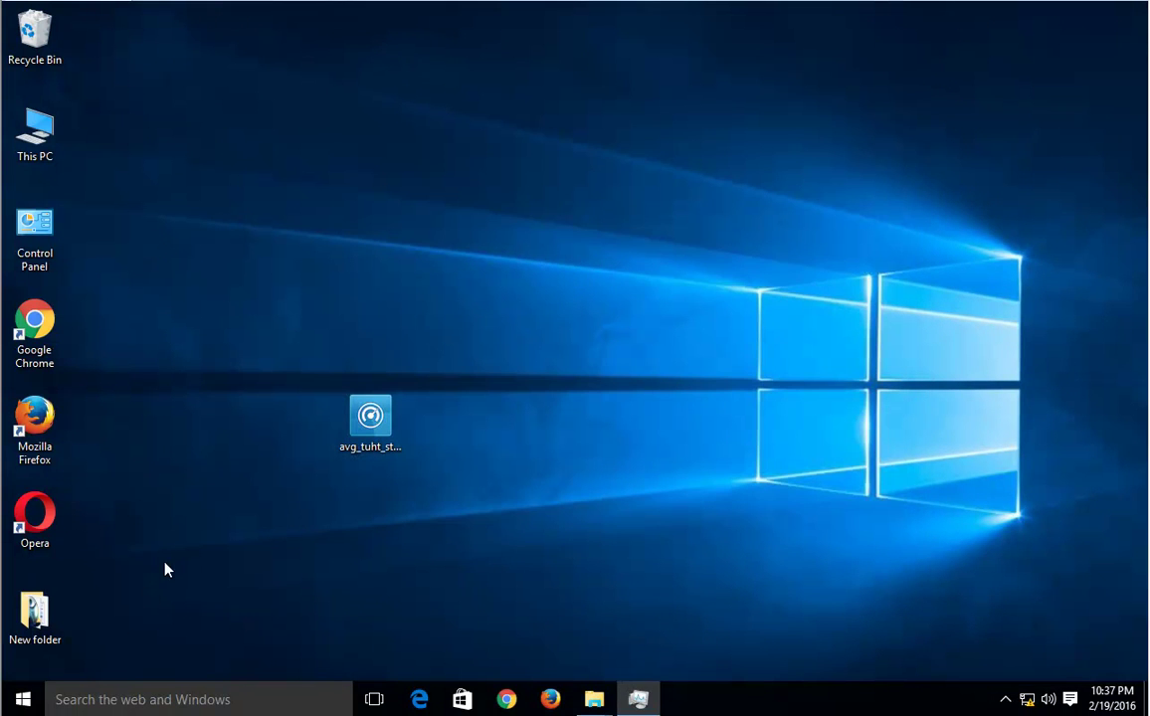
{"action": "left_click", "coordinate": [22, 699]}
{"action": "left_click", "coordinate": [40, 630]}
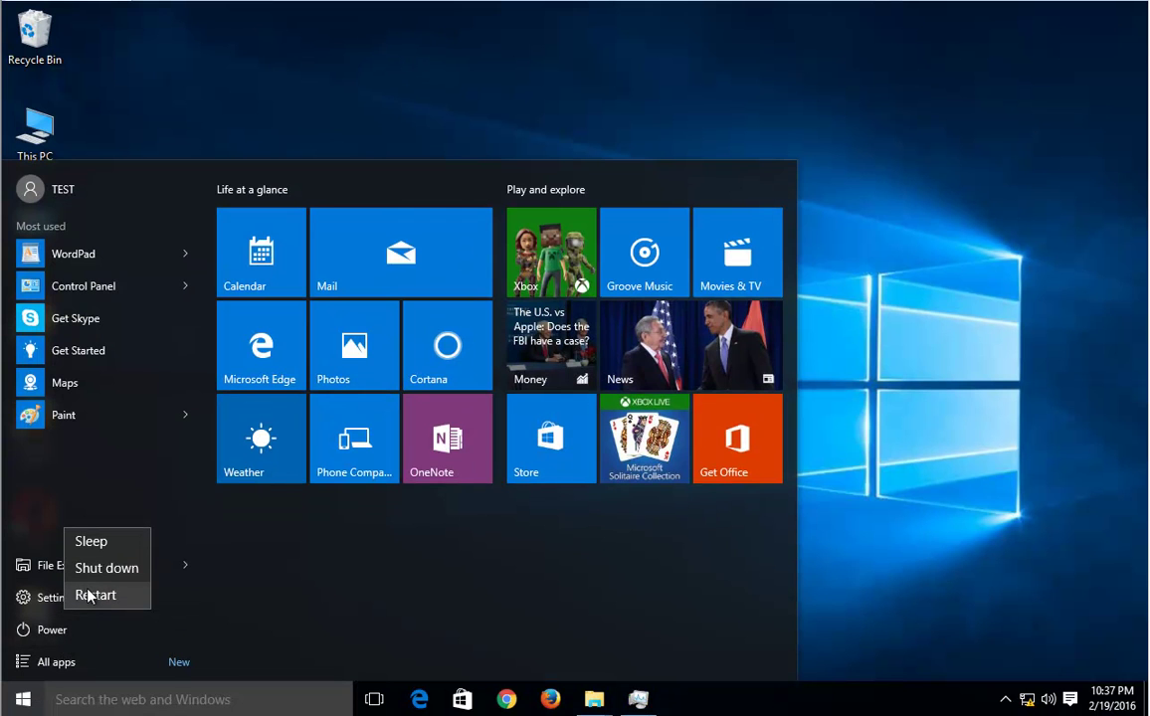
{"action": "left_click", "coordinate": [446, 119]}
- Set File Explorer to show hidden files, folders, and drives, and search This PC for AVG
{"action": "double_click", "coordinate": [57, 102]}
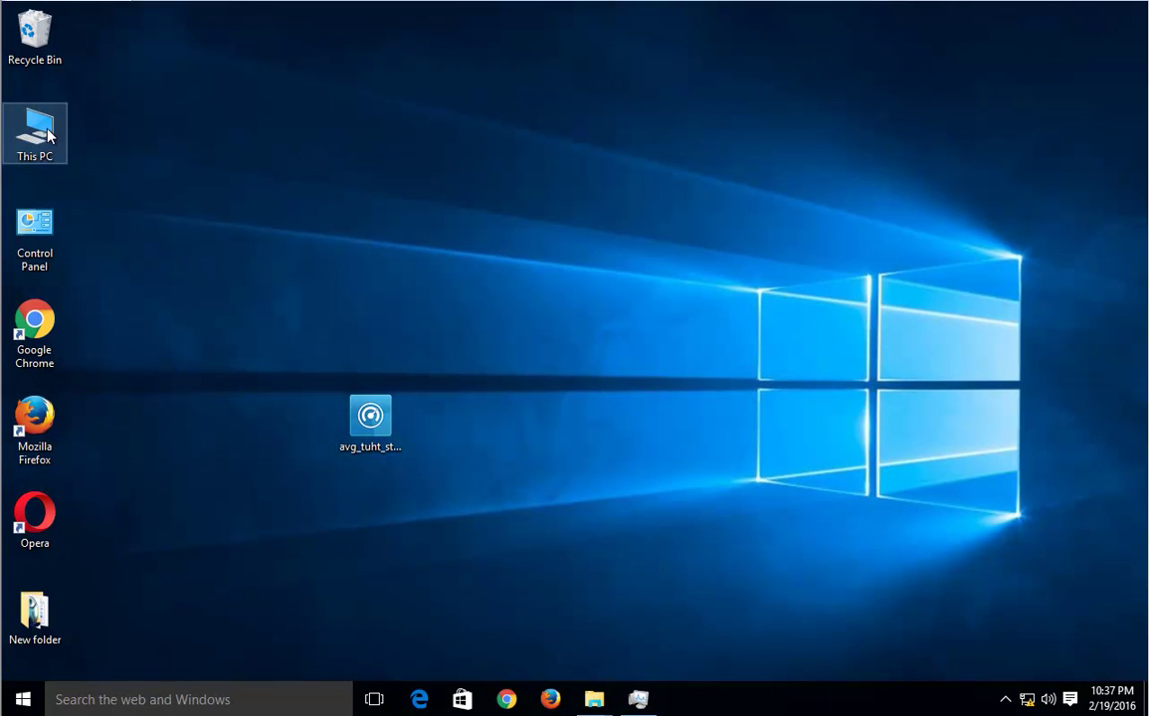
{"action": "left_click", "coordinate": [328, 63]}
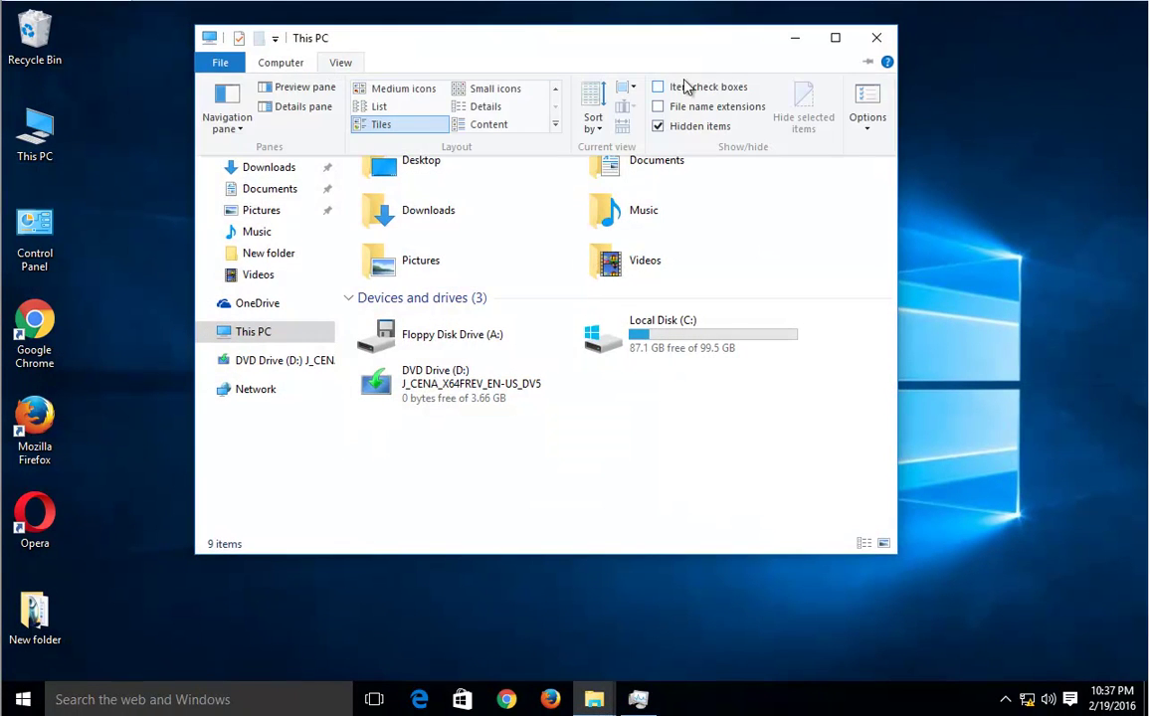
{"action": "left_click", "coordinate": [857, 104]}
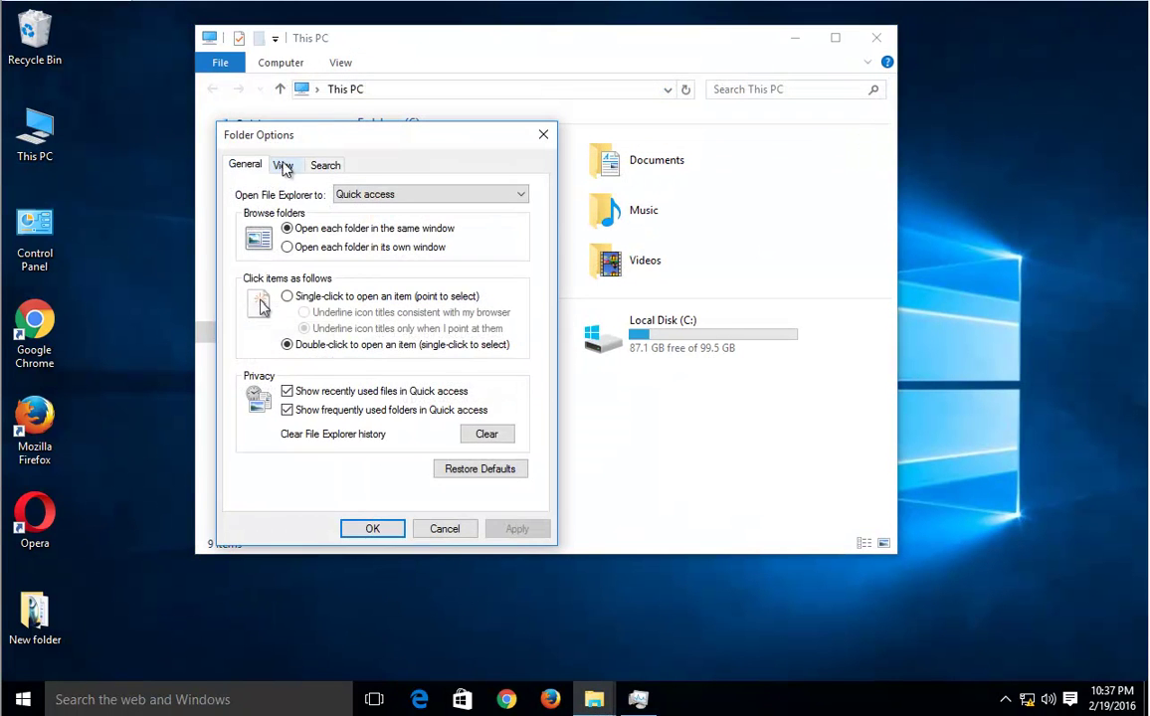
{"action": "left_click", "coordinate": [283, 165]}
{"action": "left_click", "coordinate": [302, 413]}
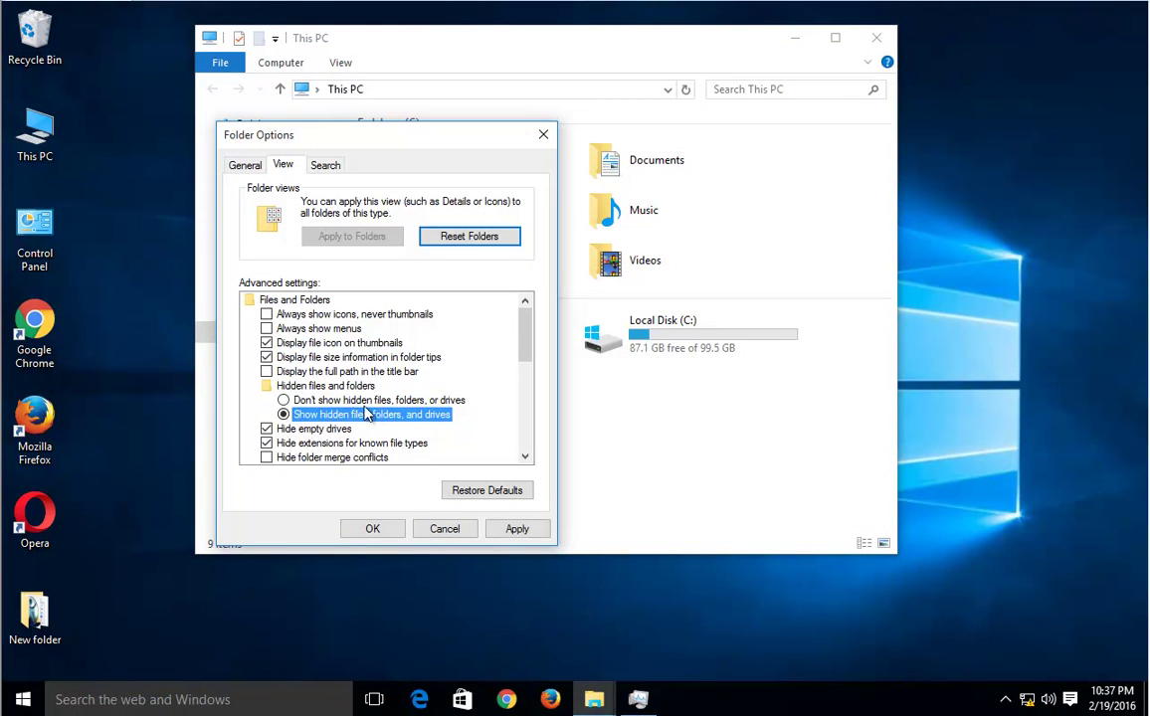
{"action": "left_click", "coordinate": [372, 530]}
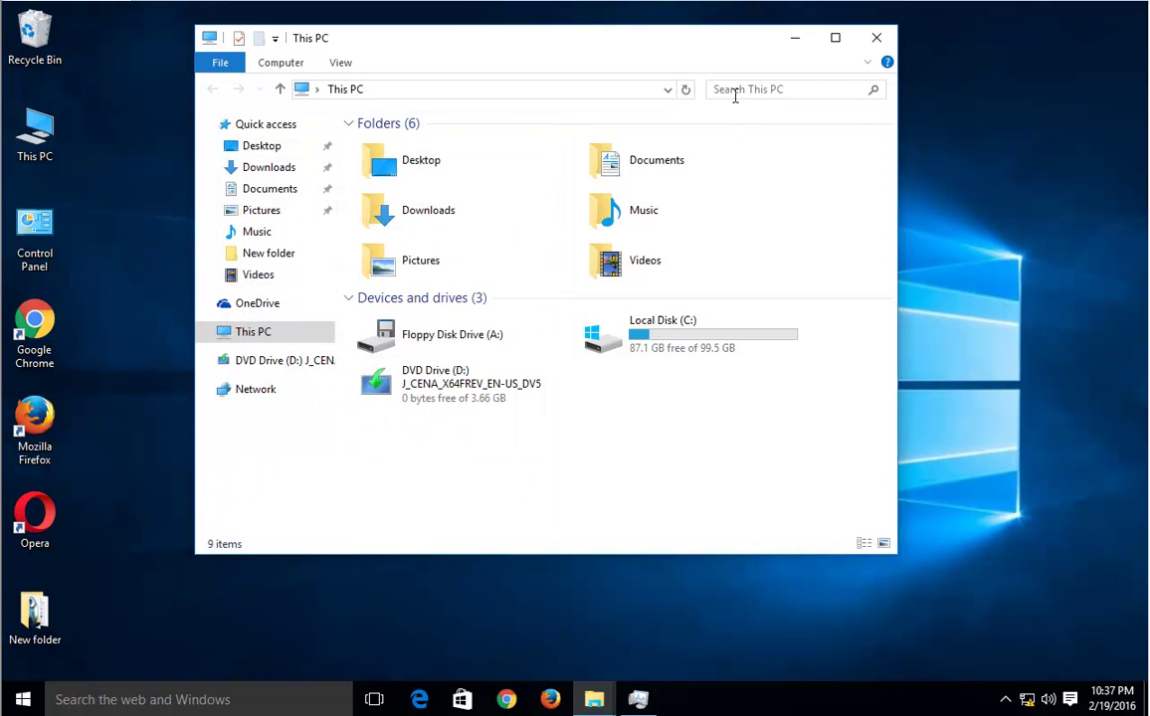
{"action": "right_click", "coordinate": [721, 89]}
{"action": "left_click", "coordinate": [738, 146]}
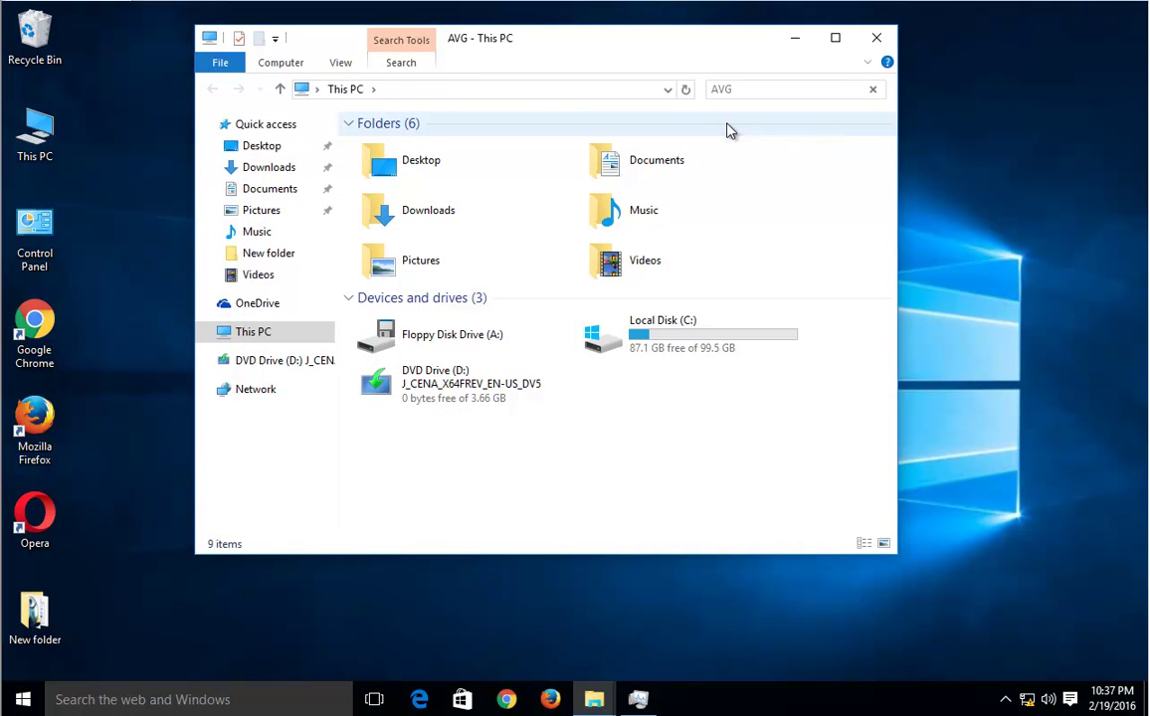
- Run REGEDIT with permission to make changes, collapse HKEY_CLASSES_ROOT and select the Computer root
{"action": "key", "text": "super+r"}
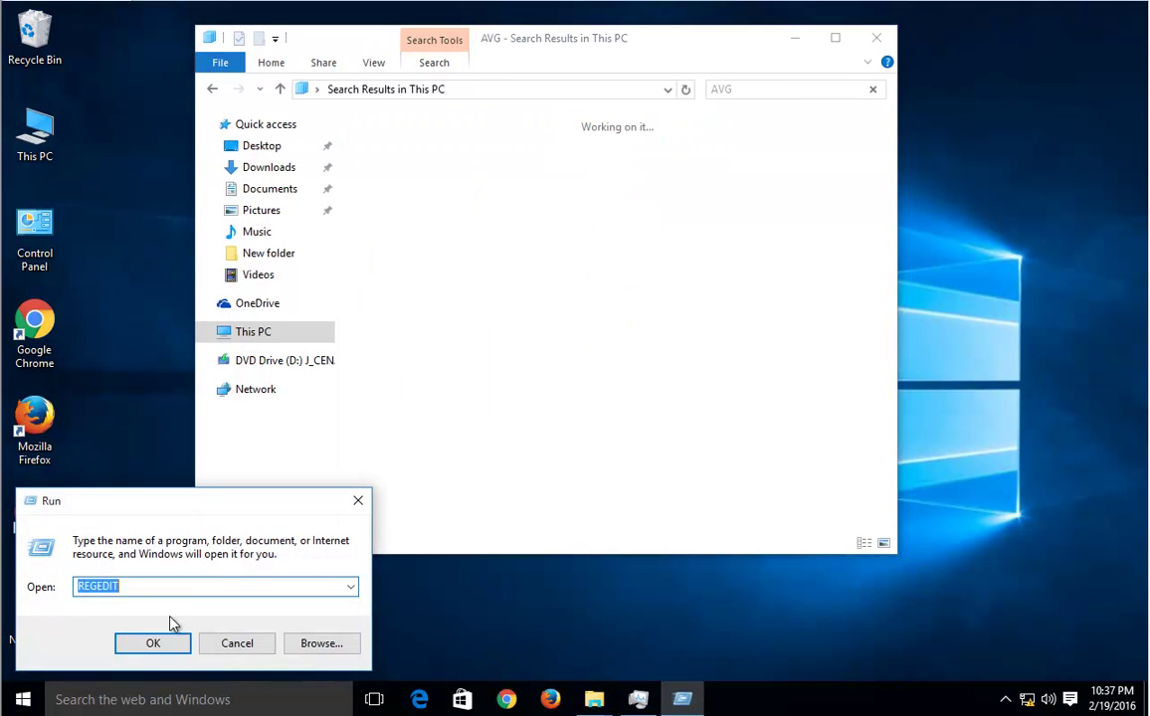
{"action": "left_click", "coordinate": [154, 642]}
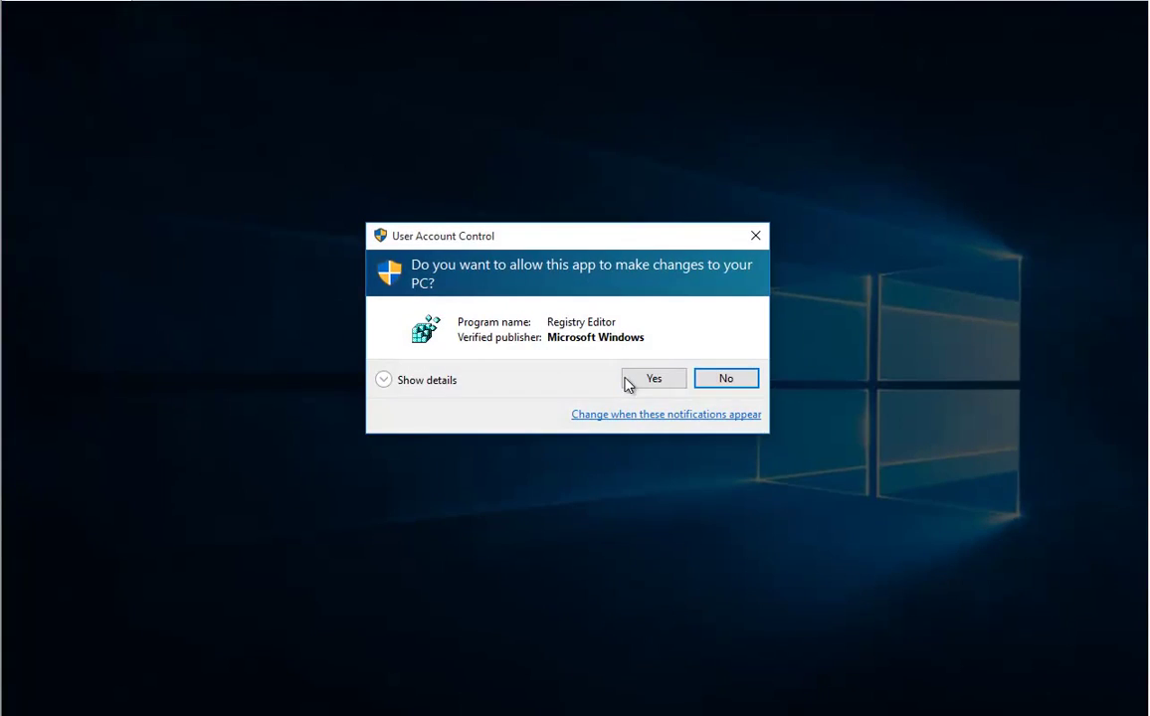
{"action": "left_click", "coordinate": [623, 378]}
{"action": "left_click_drag", "start_coordinate": [267, 593], "coordinate": [194, 611]}
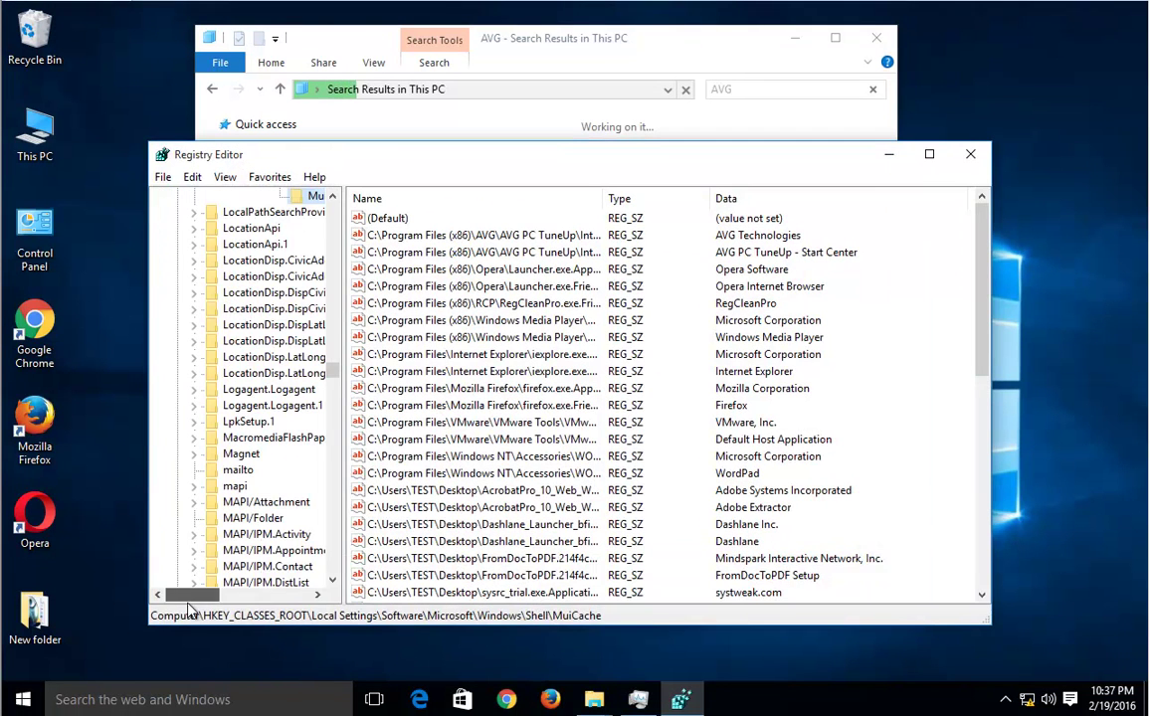
{"action": "left_click_drag", "start_coordinate": [332, 368], "coordinate": [334, 205]}
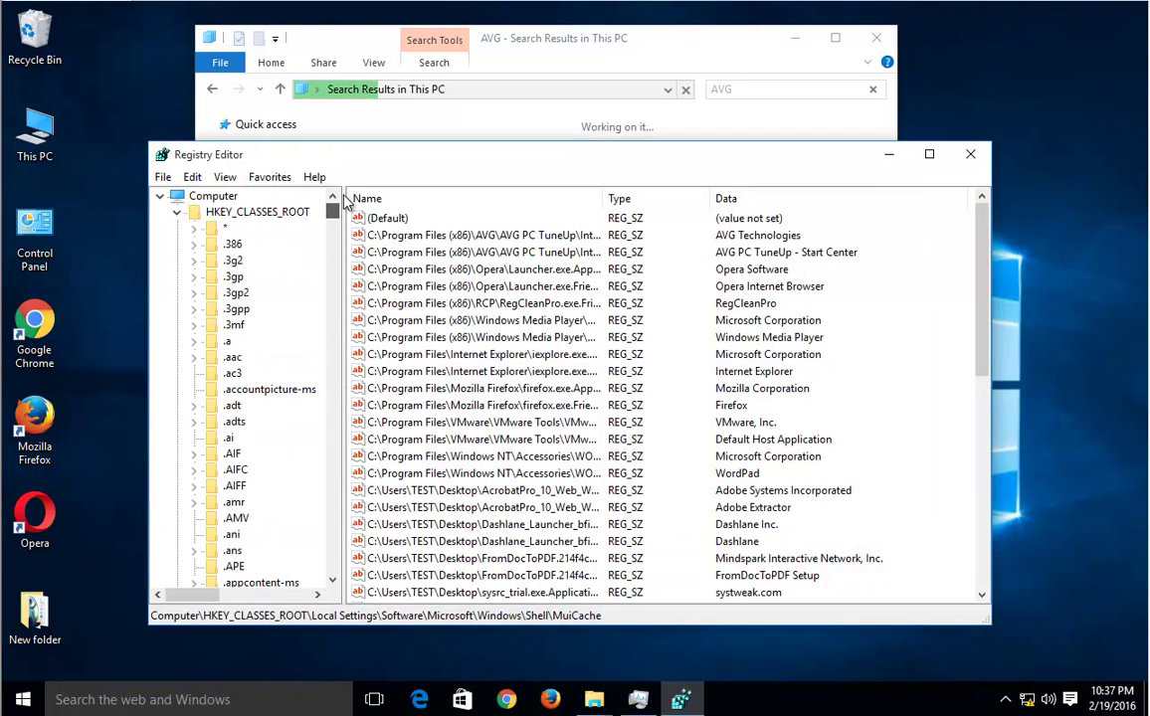
{"action": "left_click", "coordinate": [176, 212]}
{"action": "left_click", "coordinate": [219, 196]}
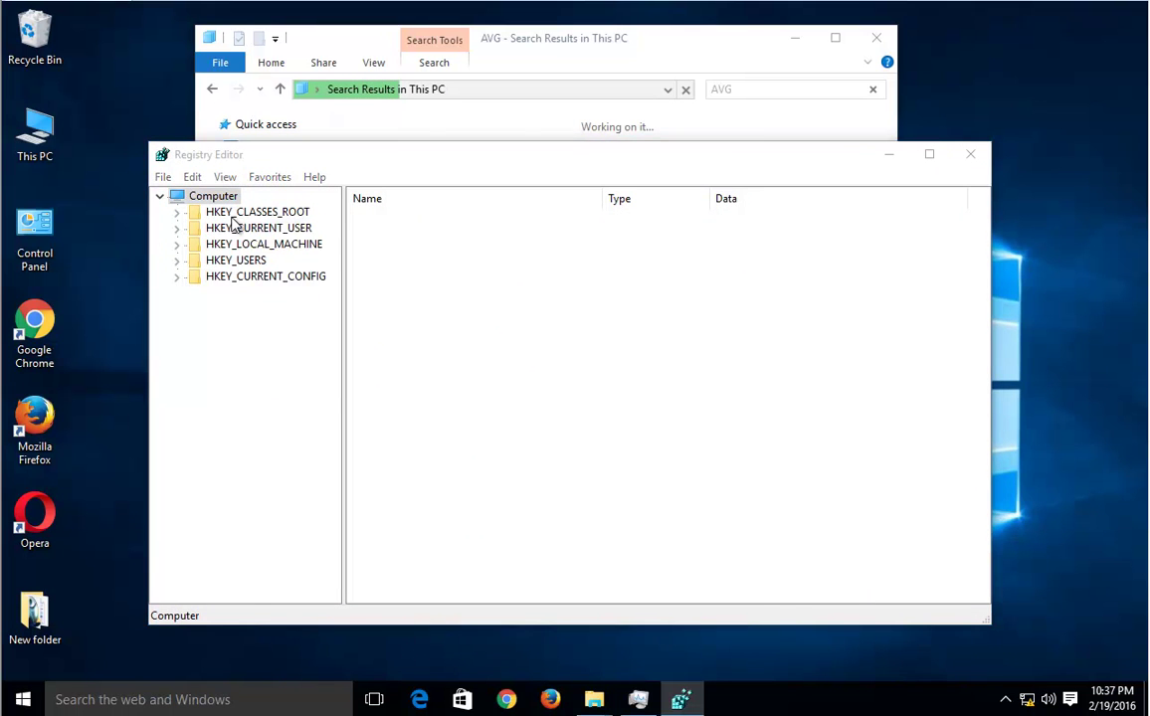
- Search the registry for AVG, delete the two AVG PC TuneUp values from the MuiCache key, and continue to the next match
{"action": "key", "text": "ctrl+f"}
{"action": "type", "text": "AVG"}
{"action": "left_click", "coordinate": [524, 267]}
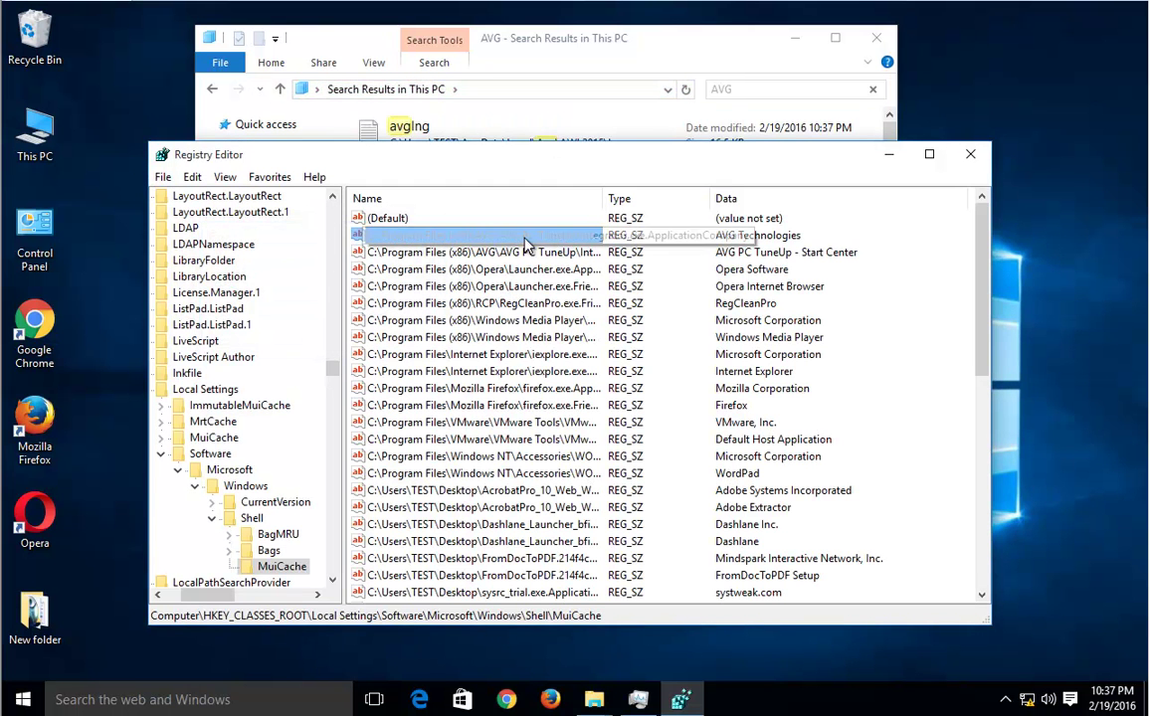
{"action": "left_click", "coordinate": [537, 254], "text": "shift"}
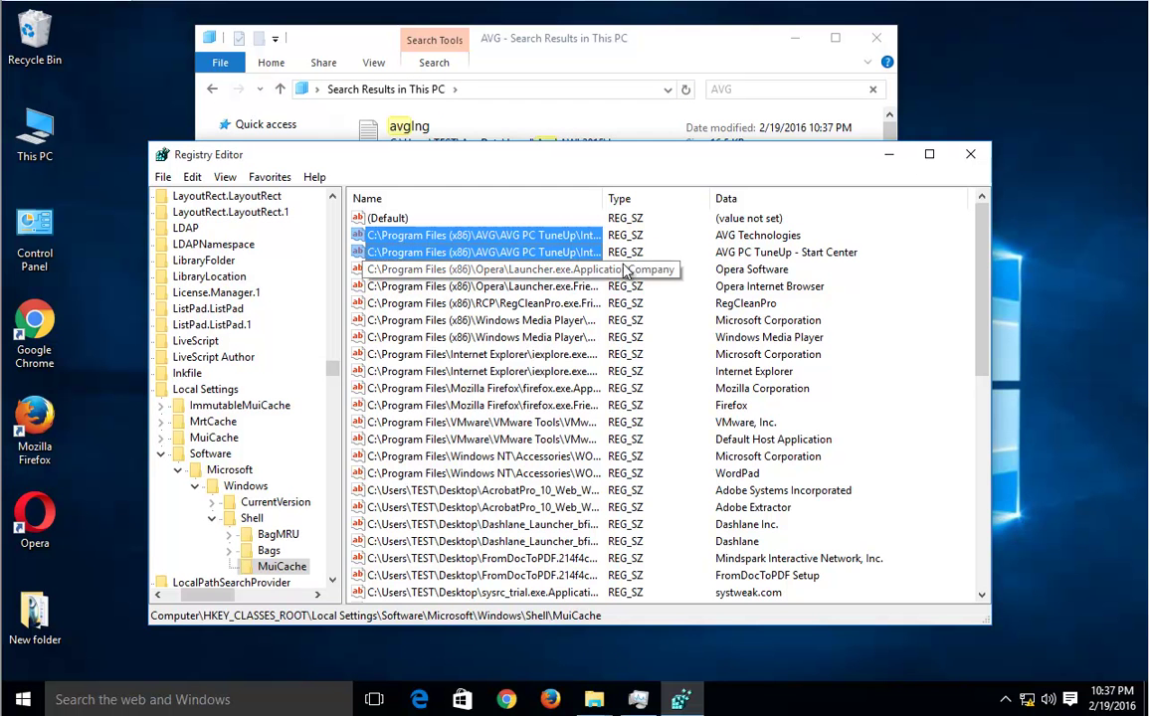
{"action": "key", "text": "Delete"}
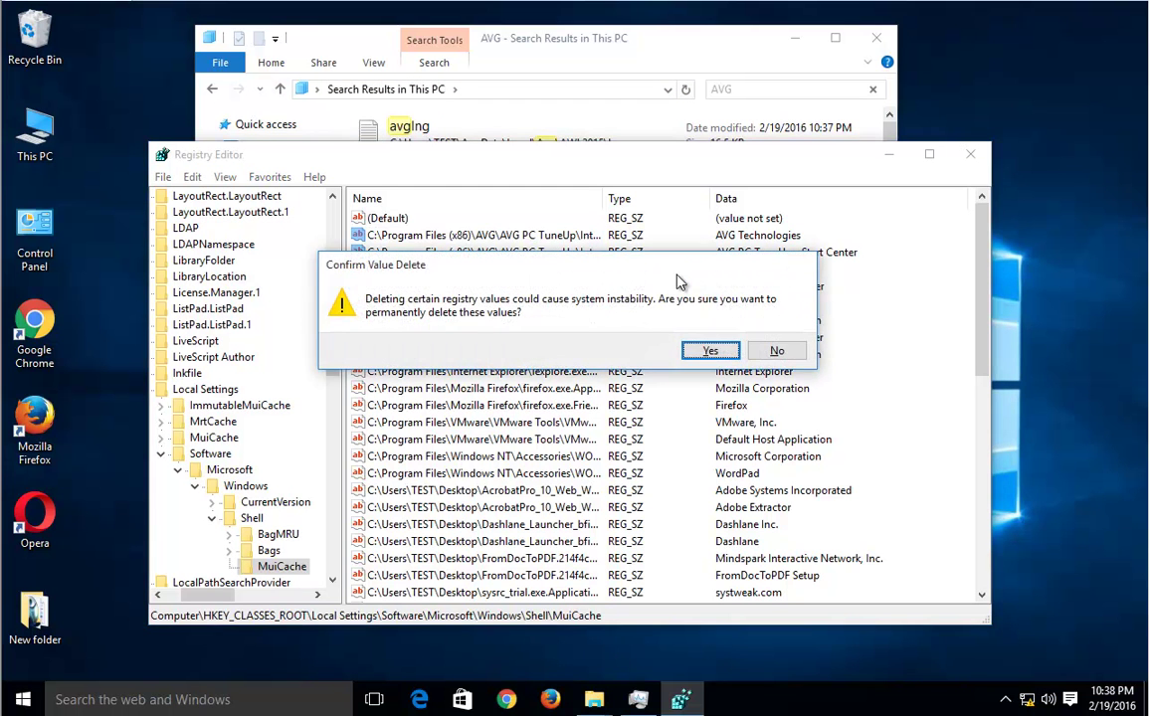
{"action": "key", "text": "Return"}
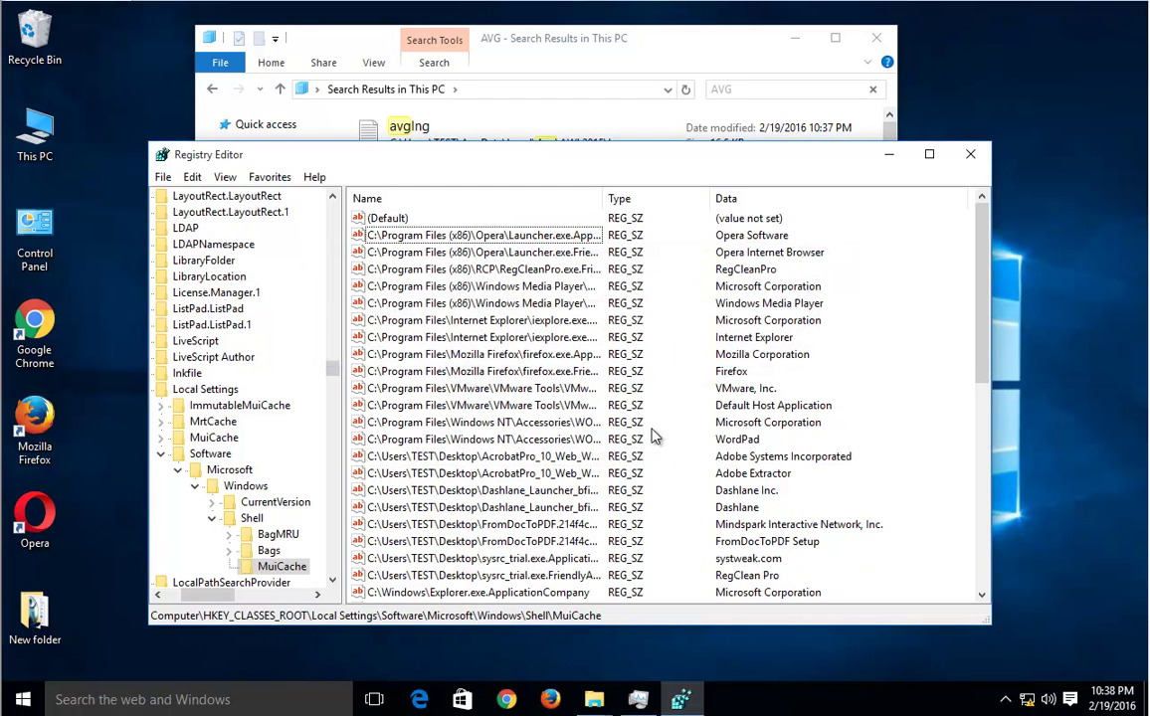
{"action": "key", "text": "F3"}
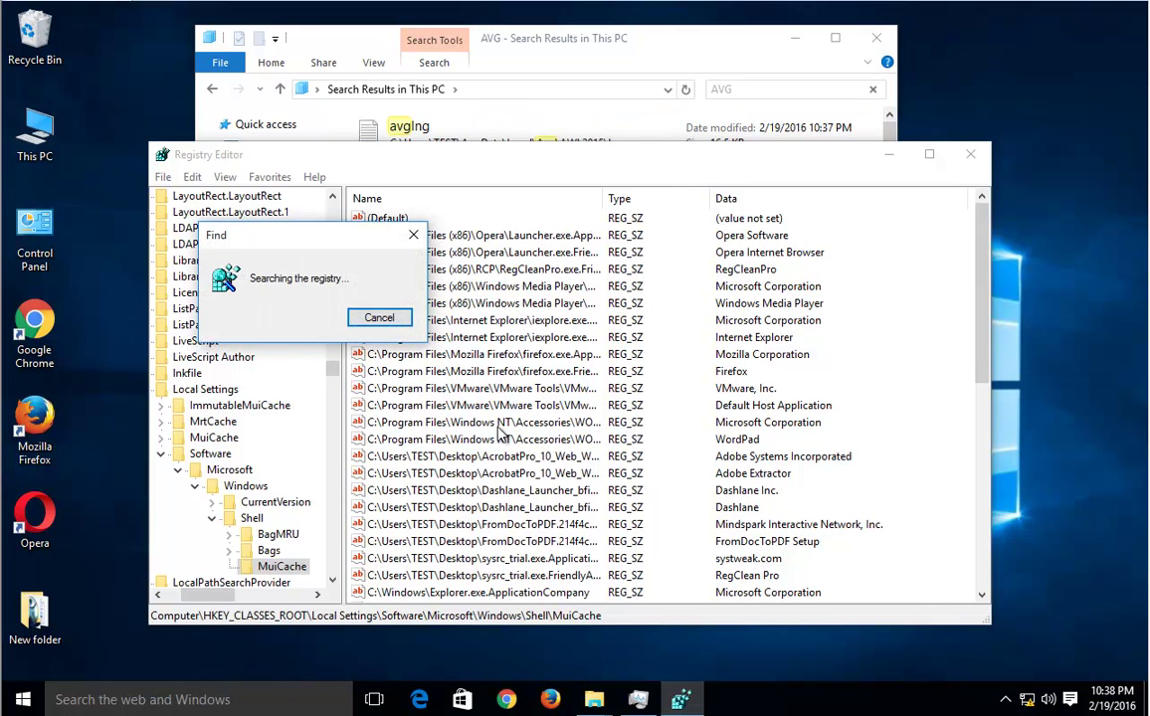
- Start deleting all AVG file search results except back_image_avg_tuneup[1], including avg_tuht_stf_all_2015_604, with administrator permission for all current items
{"action": "left_click", "coordinate": [553, 43]}
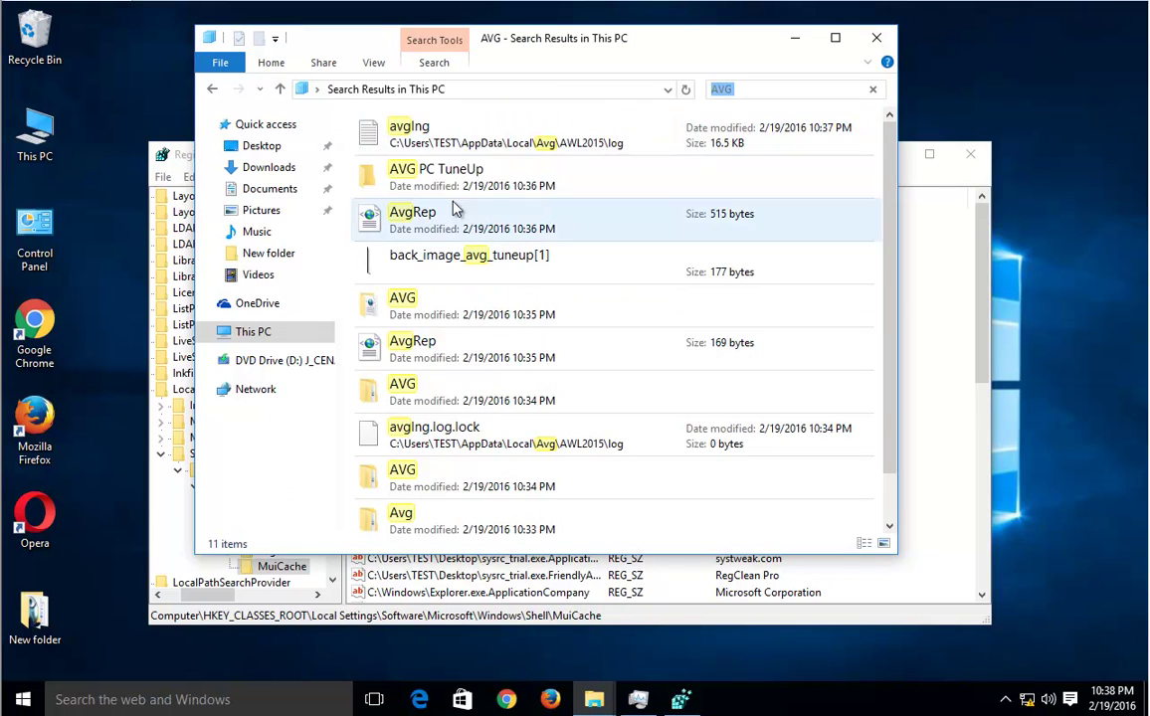
{"action": "left_click_drag", "start_coordinate": [641, 138], "coordinate": [507, 266]}
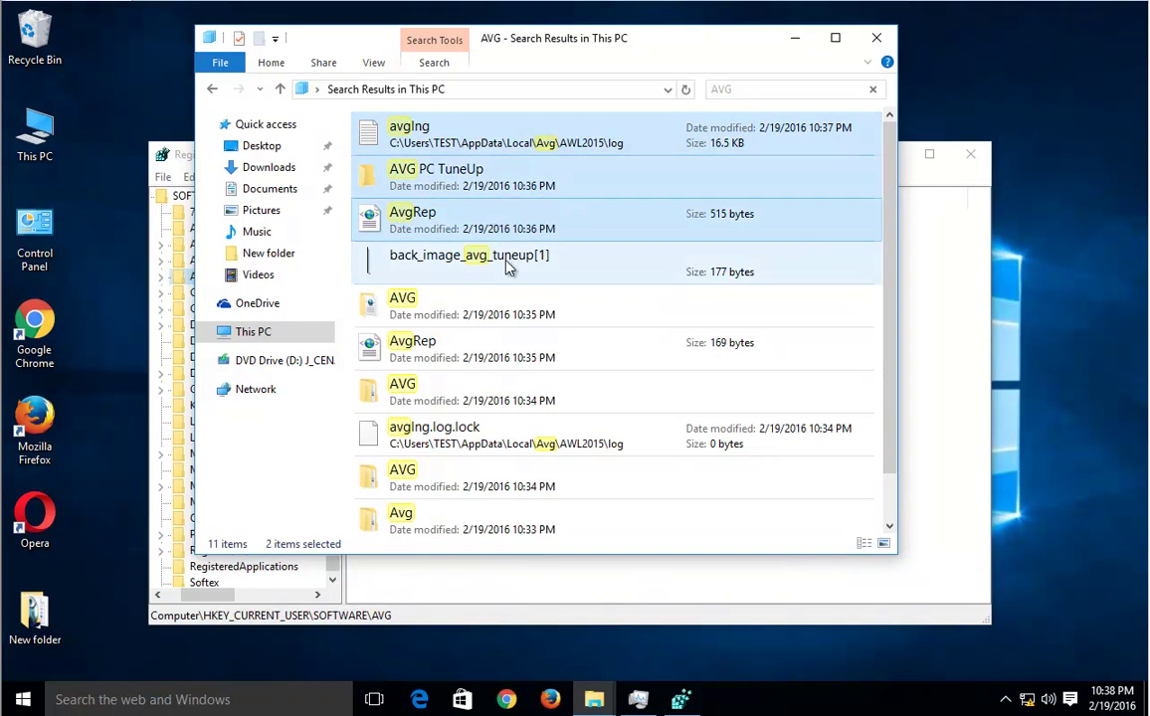
{"action": "left_click", "coordinate": [514, 311], "text": "ctrl"}
{"action": "left_click", "coordinate": [513, 358], "text": "ctrl"}
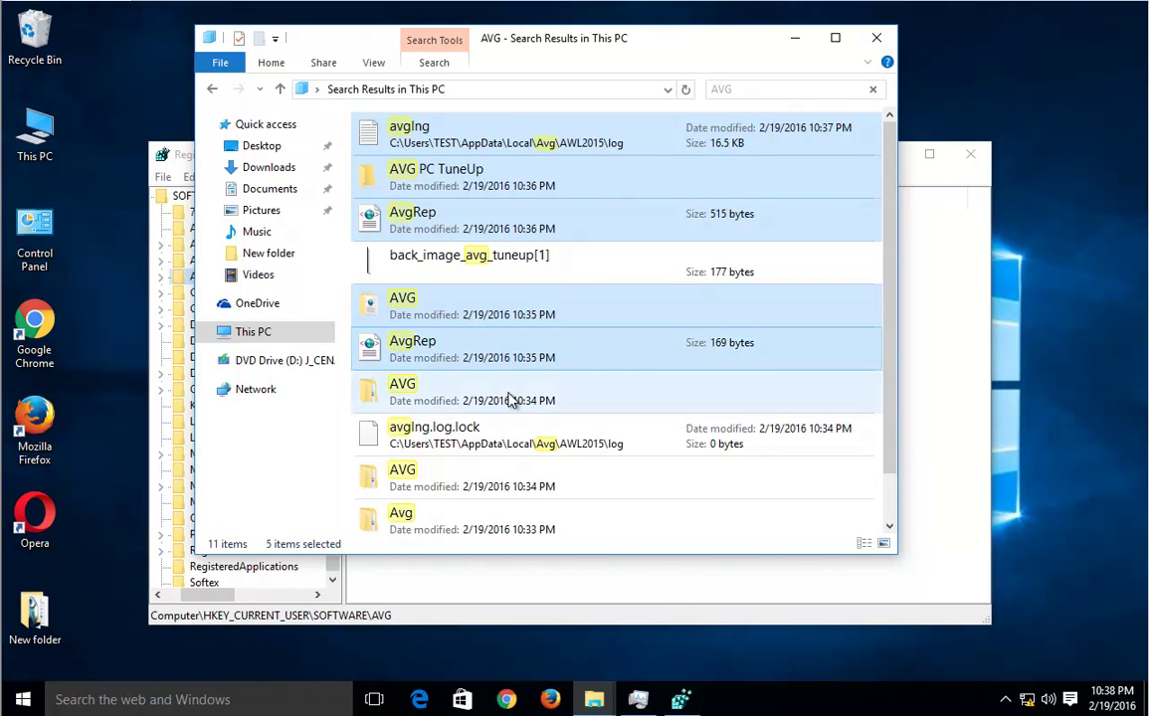
{"action": "left_click", "coordinate": [508, 398], "text": "ctrl"}
{"action": "left_click", "coordinate": [505, 442], "text": "ctrl"}
{"action": "left_click", "coordinate": [504, 491], "text": "ctrl"}
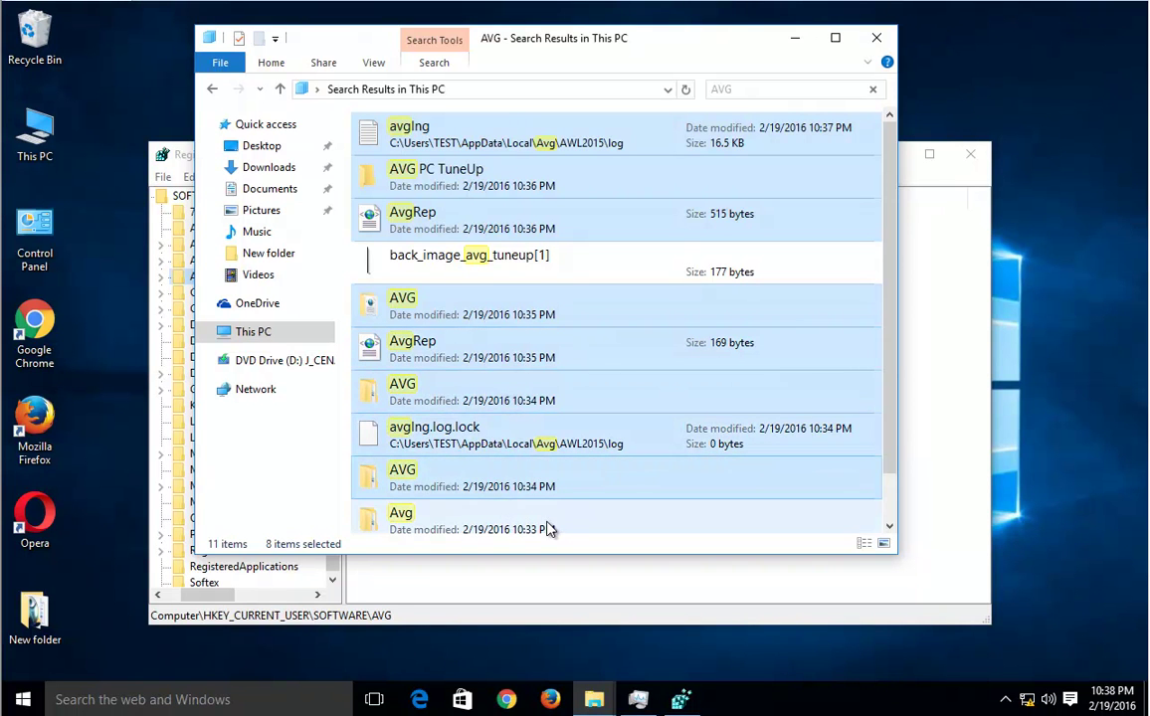
{"action": "scroll", "coordinate": [588, 518], "scroll_direction": "down", "scroll_amount": 1}
{"action": "left_click_drag", "start_coordinate": [890, 360], "coordinate": [890, 423]}
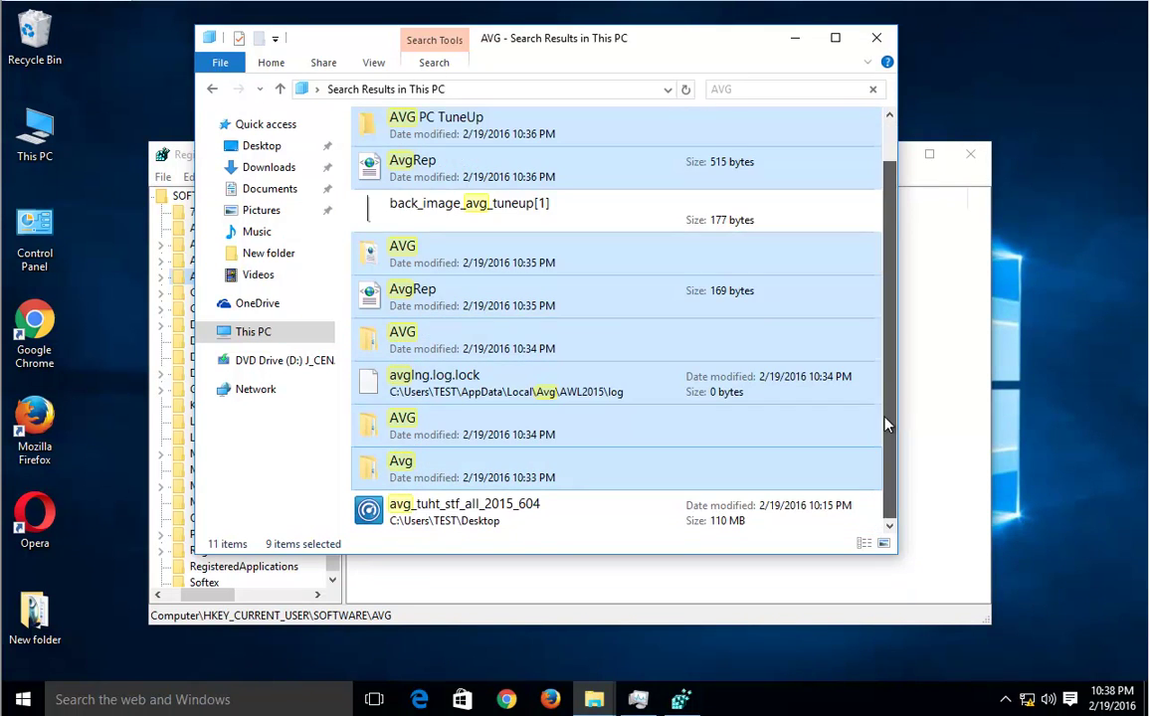
{"action": "left_click", "coordinate": [557, 517], "text": "ctrl"}
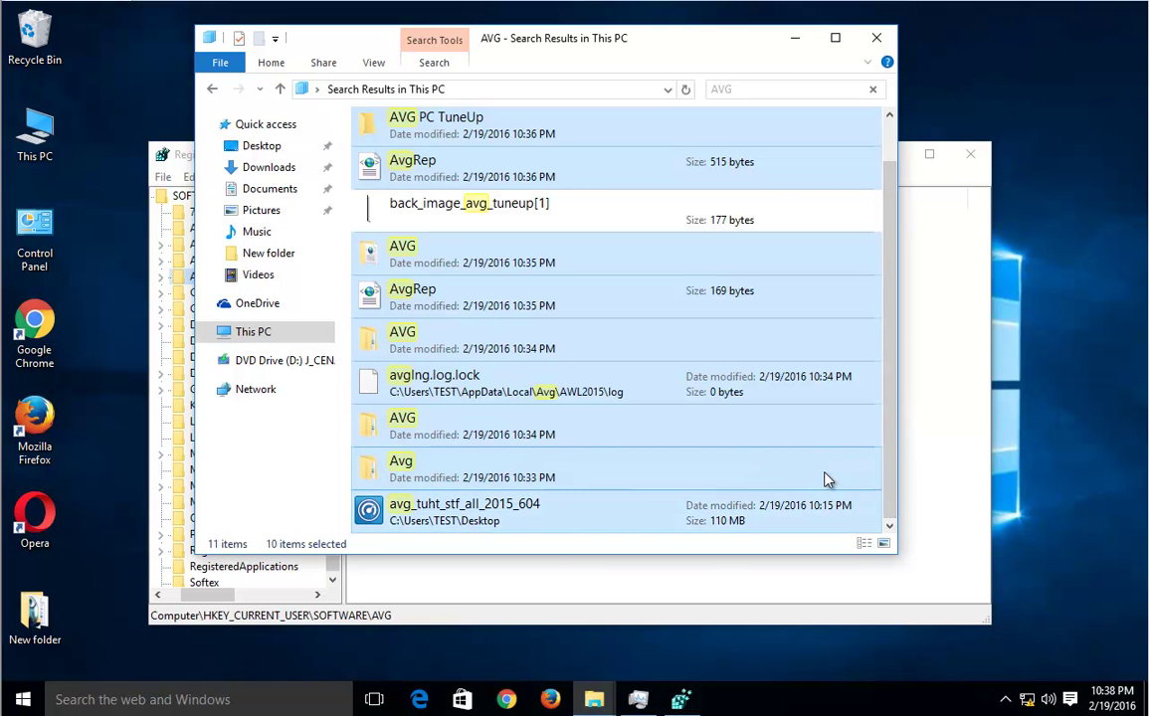
{"action": "key", "text": "Delete"}
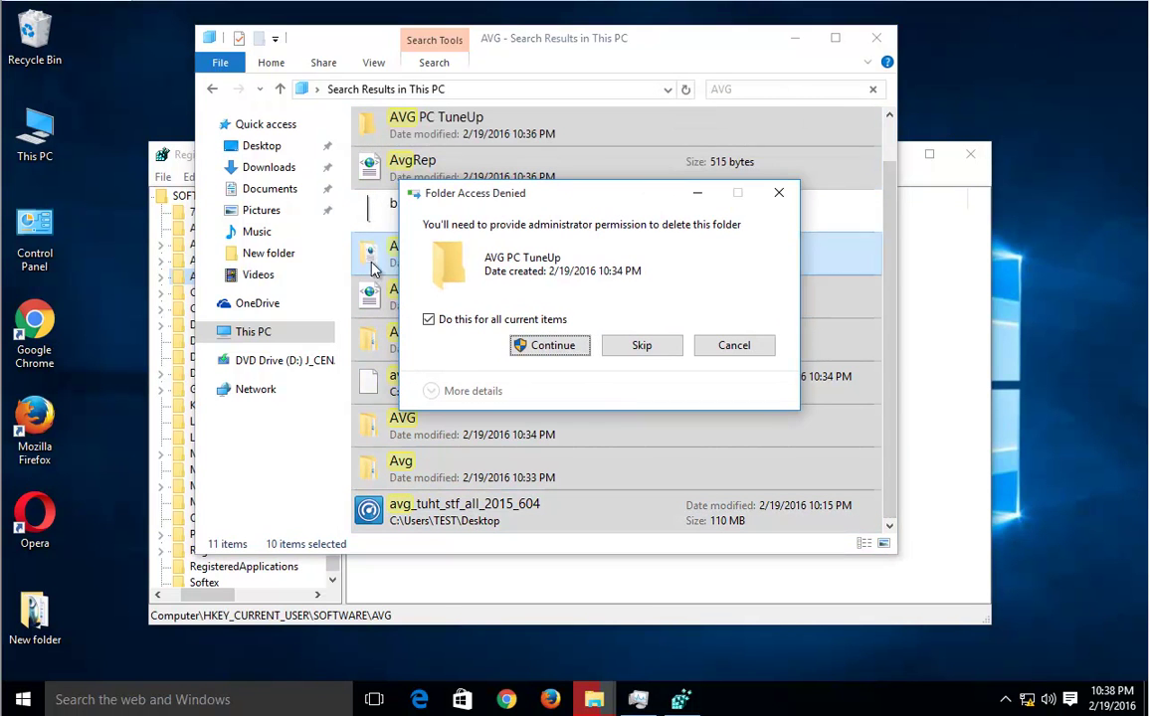
{"action": "left_click", "coordinate": [550, 345]}
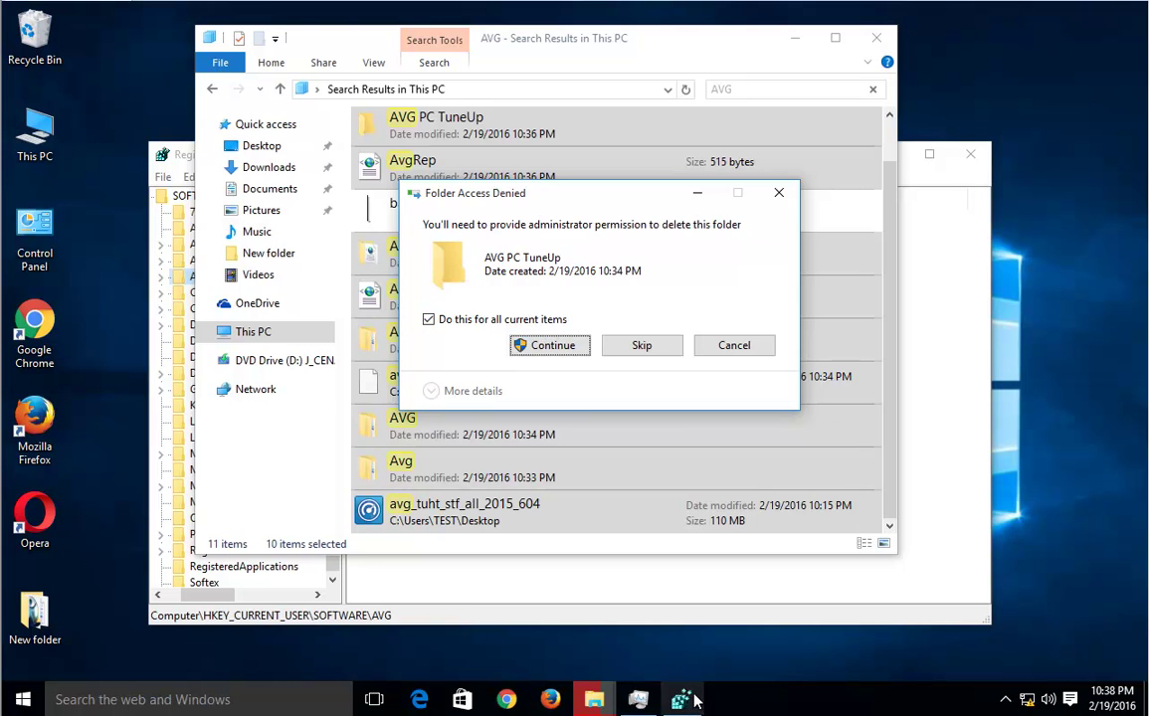
- Switch to Registry Editor and permanently delete the AVG key under HKEY_CURRENT_USER\SOFTWARE
{"action": "left_click", "coordinate": [637, 595]}
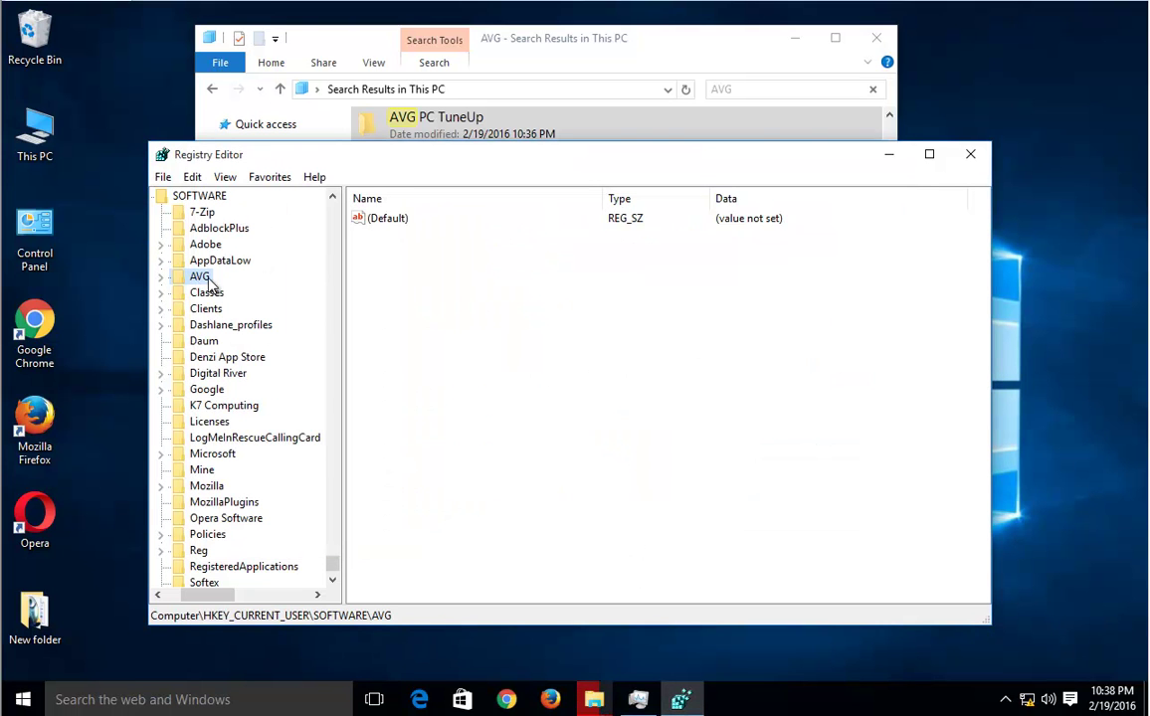
{"action": "key", "text": "Delete"}
{"action": "key", "text": "Return"}
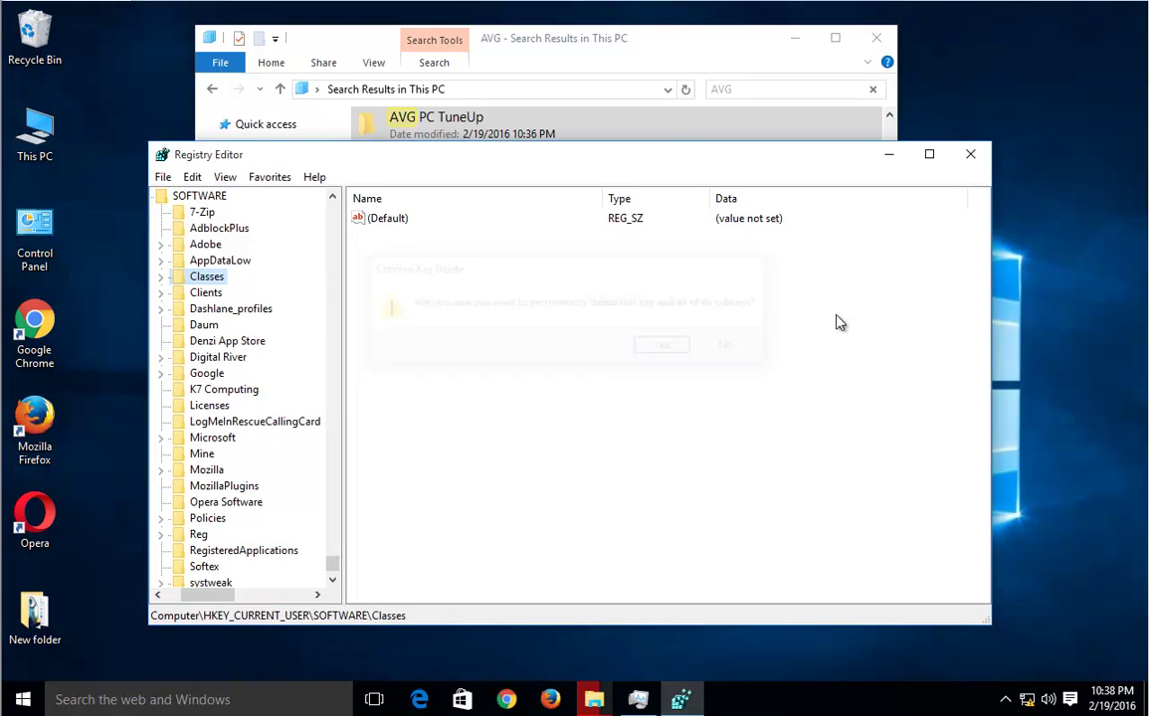
- Return to the AVG file search results and bring up the pending Folder Access Denied dialog
{"action": "left_click", "coordinate": [675, 57]}
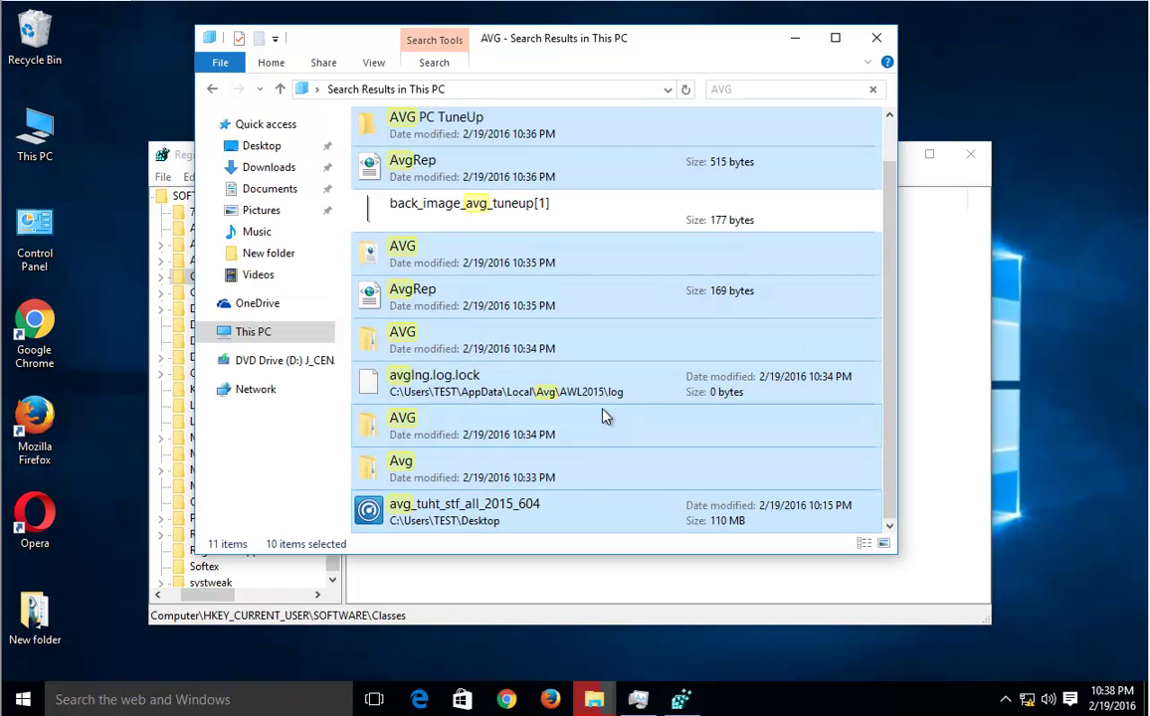
{"action": "mouse_move", "coordinate": [594, 699]}
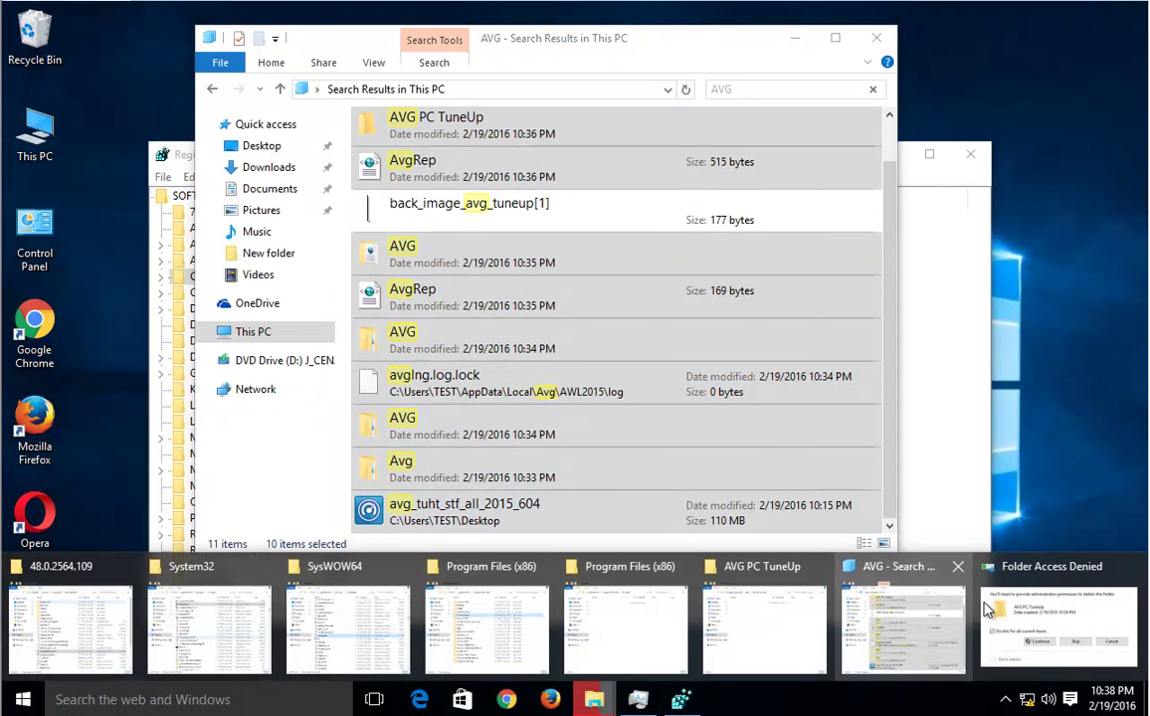
{"action": "left_click", "coordinate": [915, 641]}
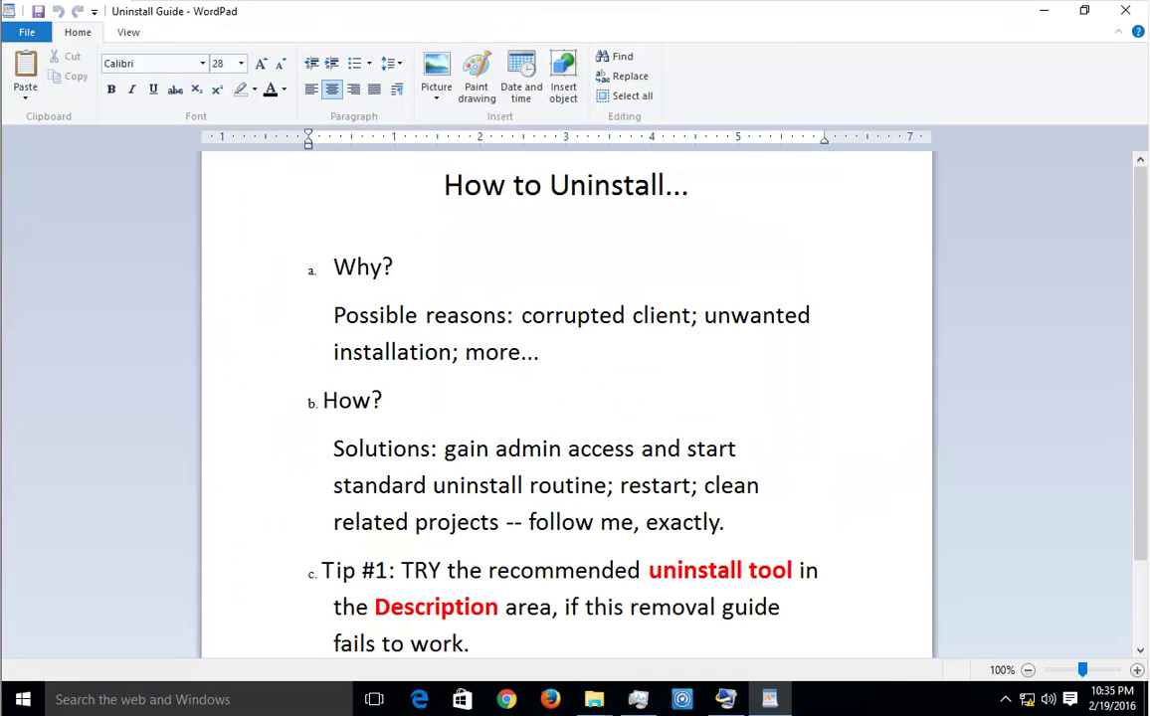
- Highlight the title of the Uninstall Guide, put the guide away, and open the help for AVG 1-Click Maintenance
{"action": "left_click_drag", "start_coordinate": [736, 190], "coordinate": [400, 198]}
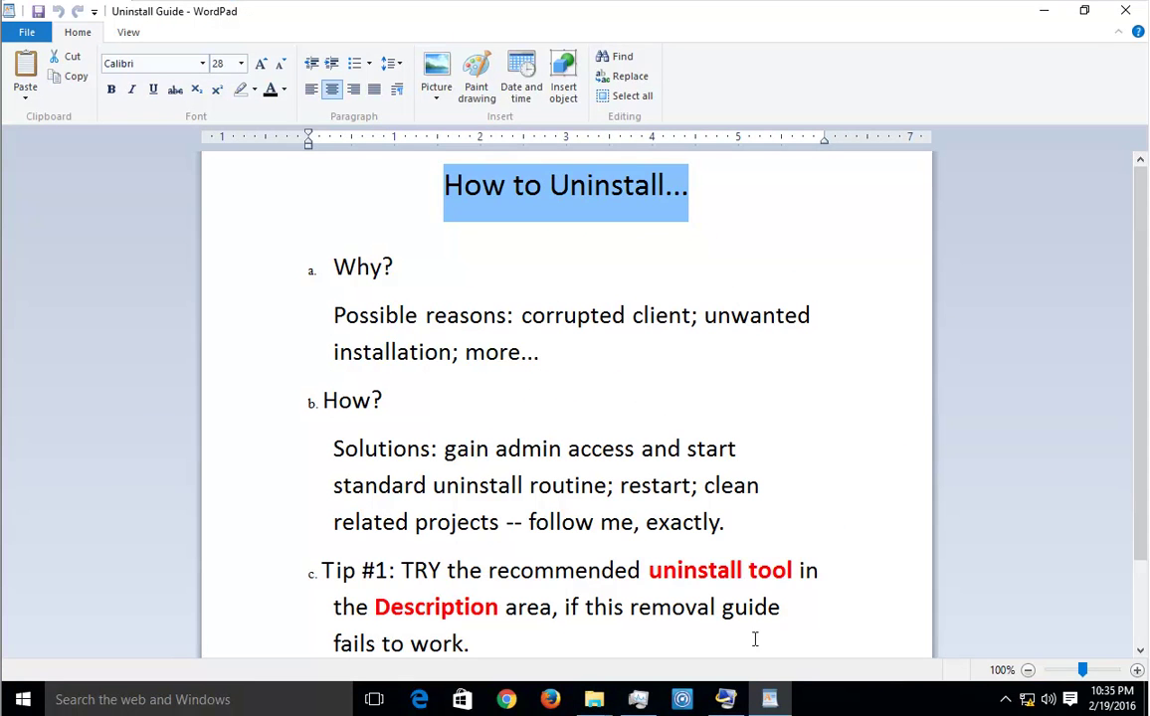
{"action": "left_click", "coordinate": [769, 700]}
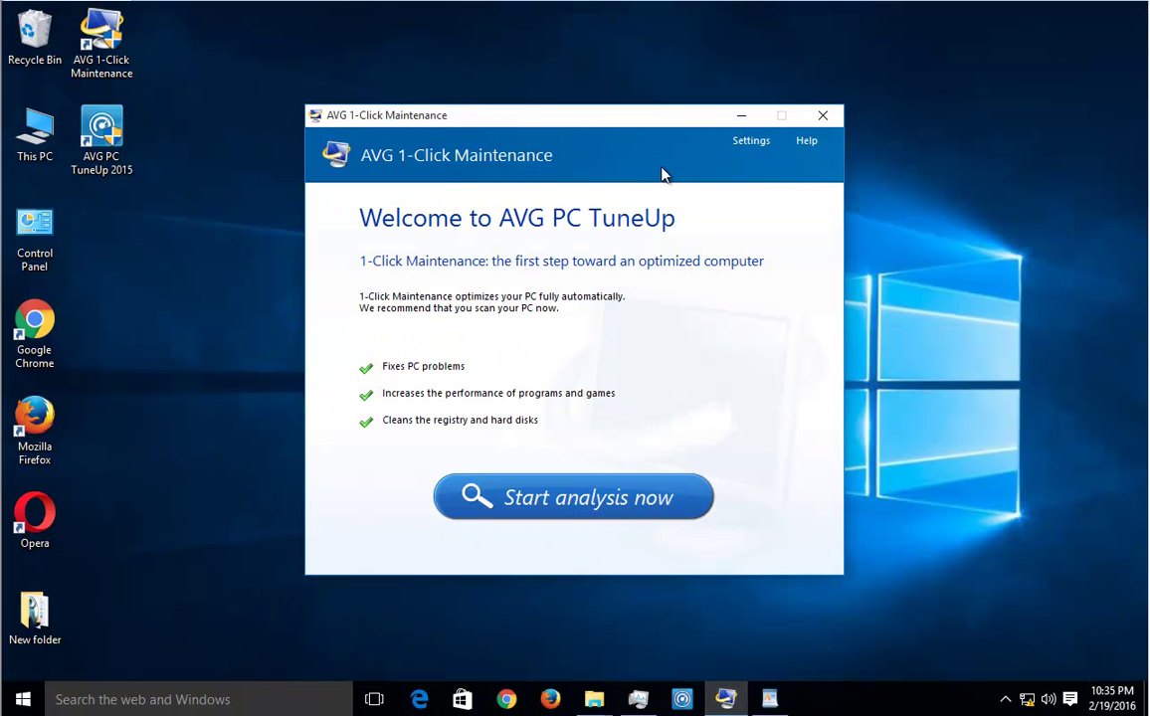
{"action": "left_click", "coordinate": [805, 143]}
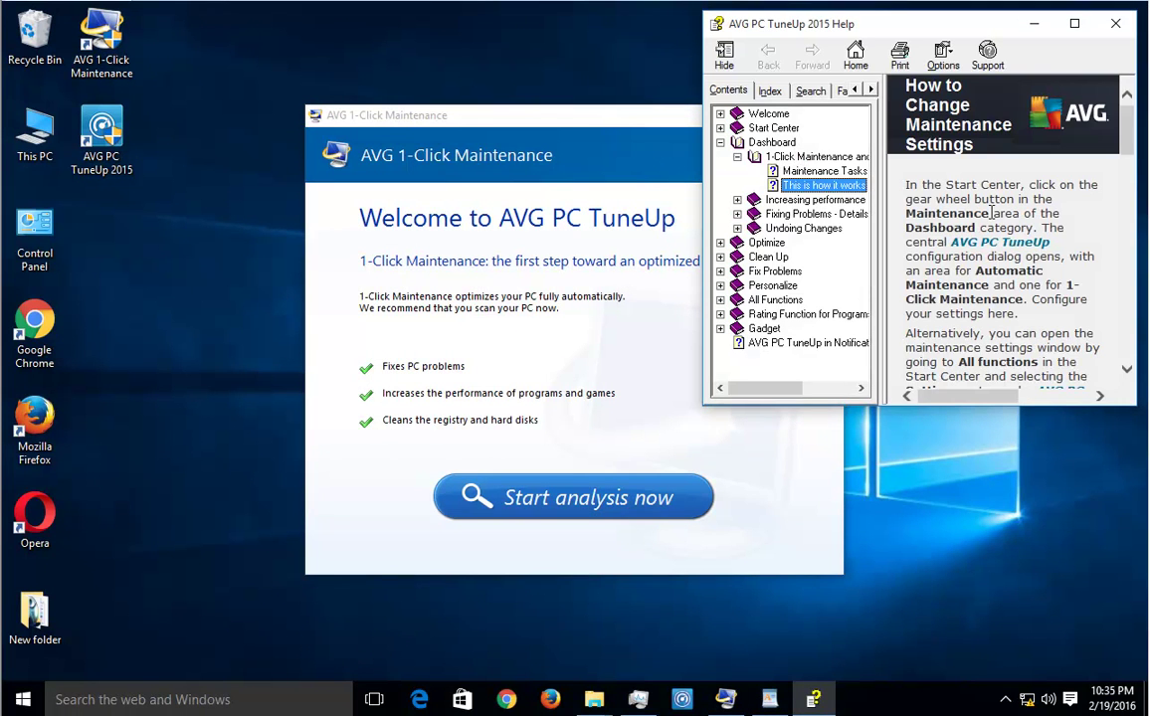
{"action": "left_click", "coordinate": [998, 197]}
{"action": "left_click_drag", "start_coordinate": [844, 24], "coordinate": [848, 299]}
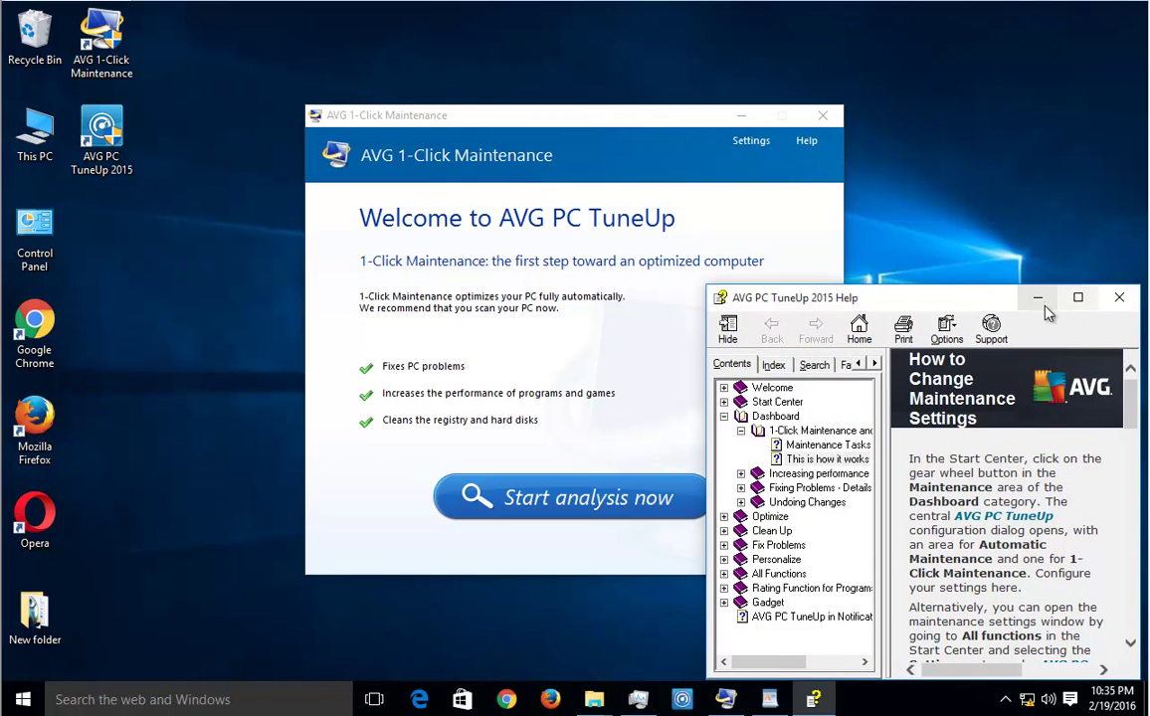
- Review the Why, How, Tip #1 and Tip #2 sections of the Uninstall Guide, highlighting passages, and close the guide
{"action": "left_click", "coordinate": [769, 699]}
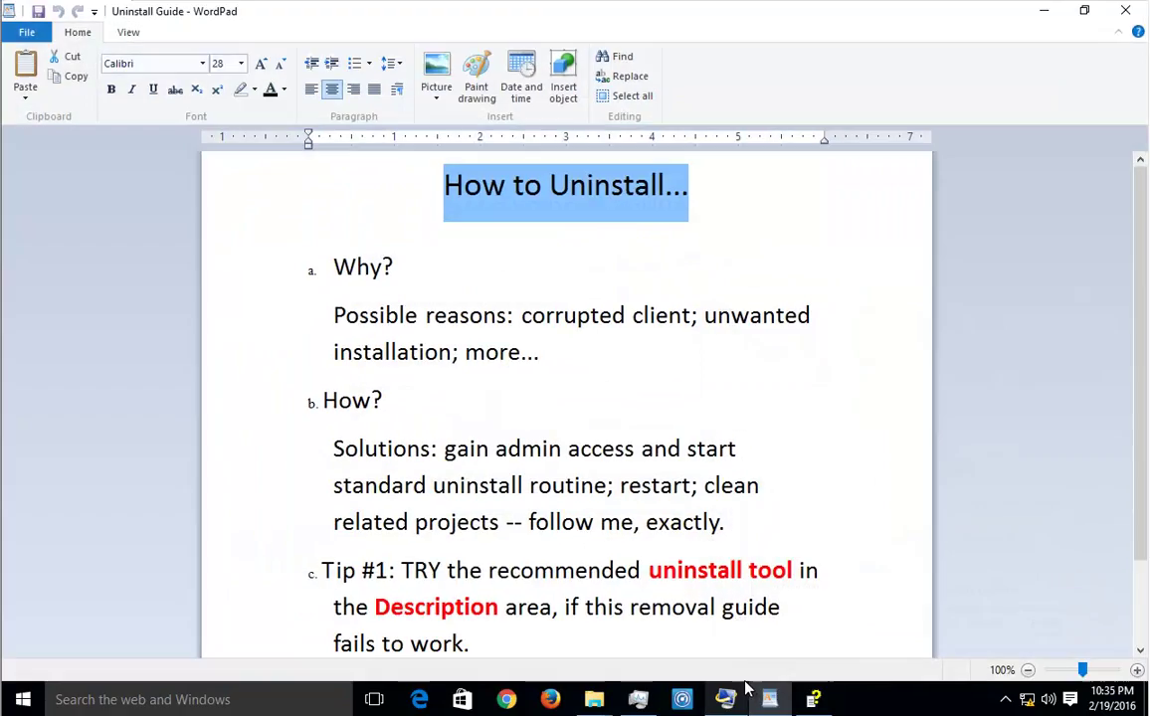
{"action": "left_click", "coordinate": [336, 269]}
{"action": "left_click", "coordinate": [308, 267]}
{"action": "left_click_drag", "start_coordinate": [324, 316], "coordinate": [573, 366]}
{"action": "double_click", "coordinate": [341, 400]}
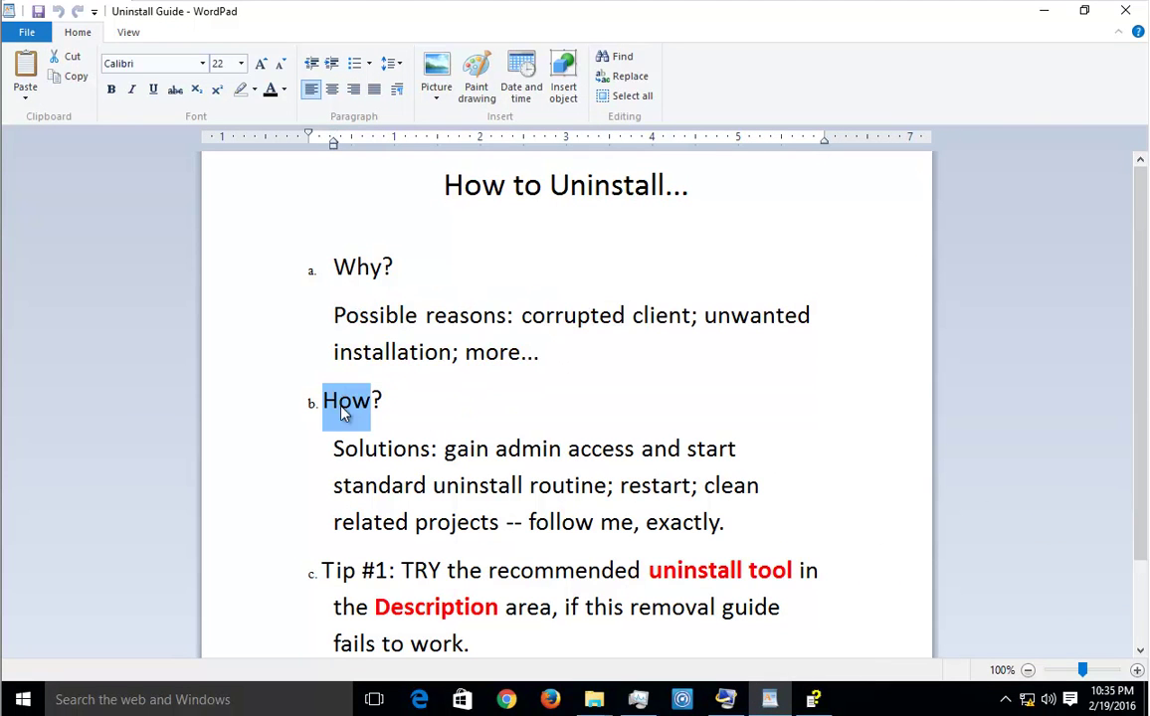
{"action": "left_click_drag", "start_coordinate": [333, 450], "coordinate": [759, 531]}
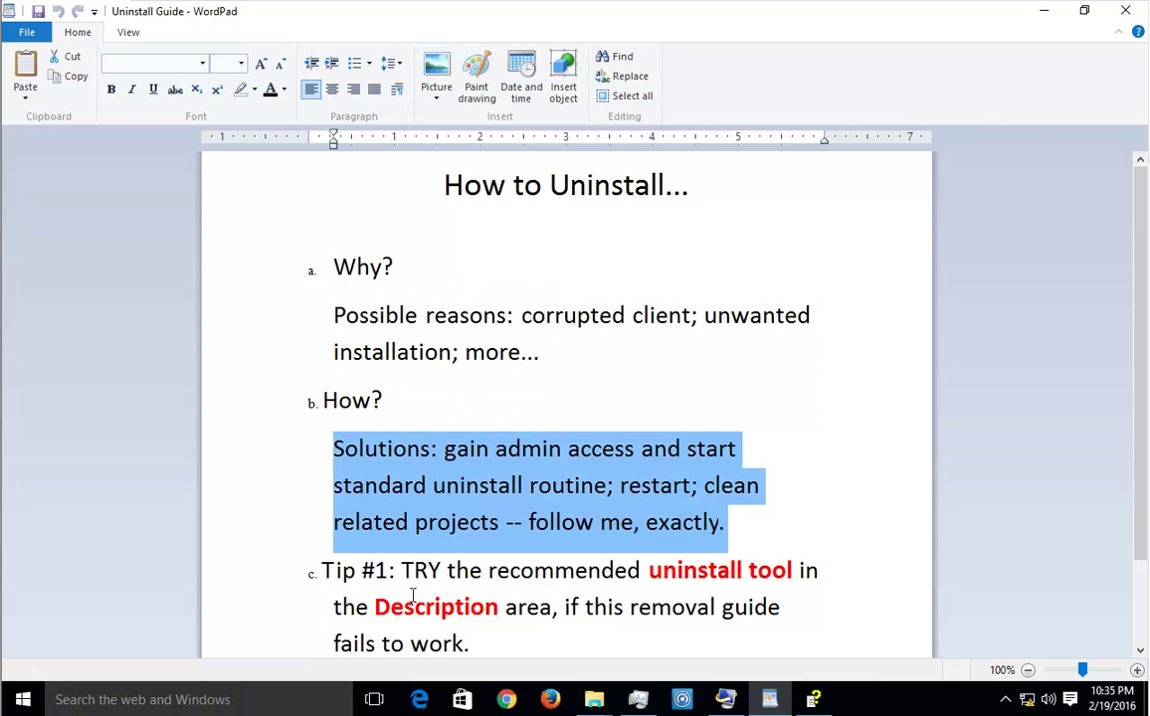
{"action": "scroll", "coordinate": [427, 604], "scroll_direction": "down", "scroll_amount": 1}
{"action": "left_click_drag", "start_coordinate": [466, 557], "coordinate": [312, 483]}
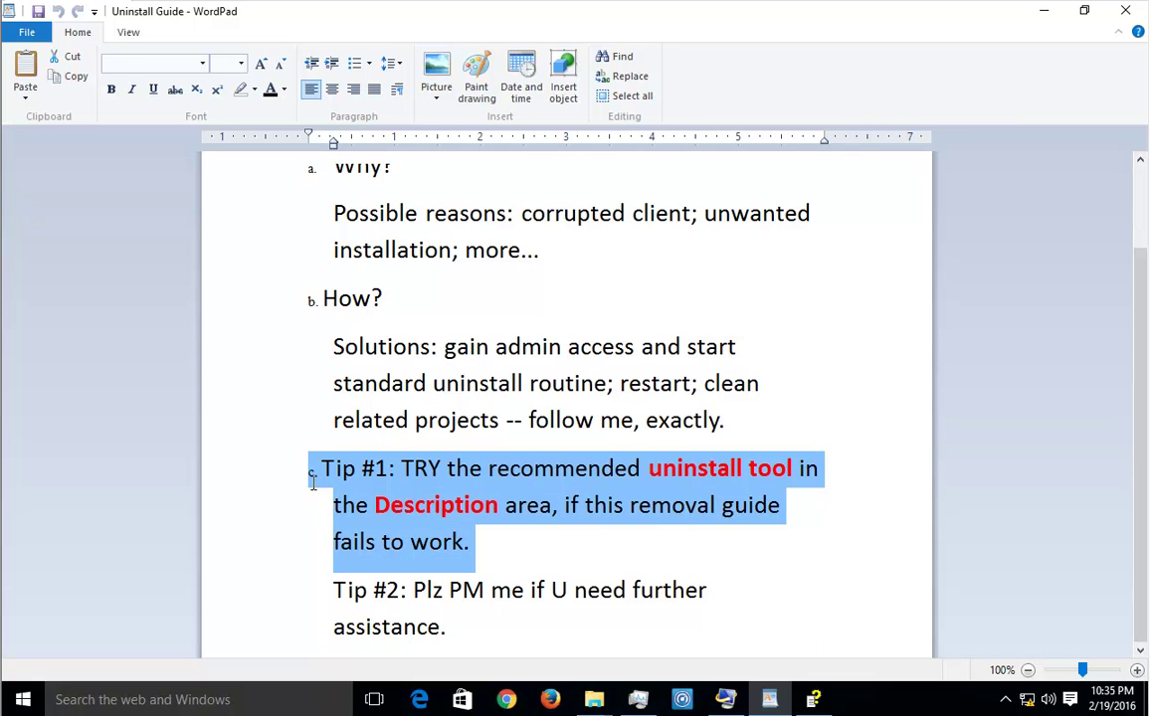
{"action": "left_click_drag", "start_coordinate": [450, 616], "coordinate": [319, 589]}
{"action": "left_click", "coordinate": [427, 298]}
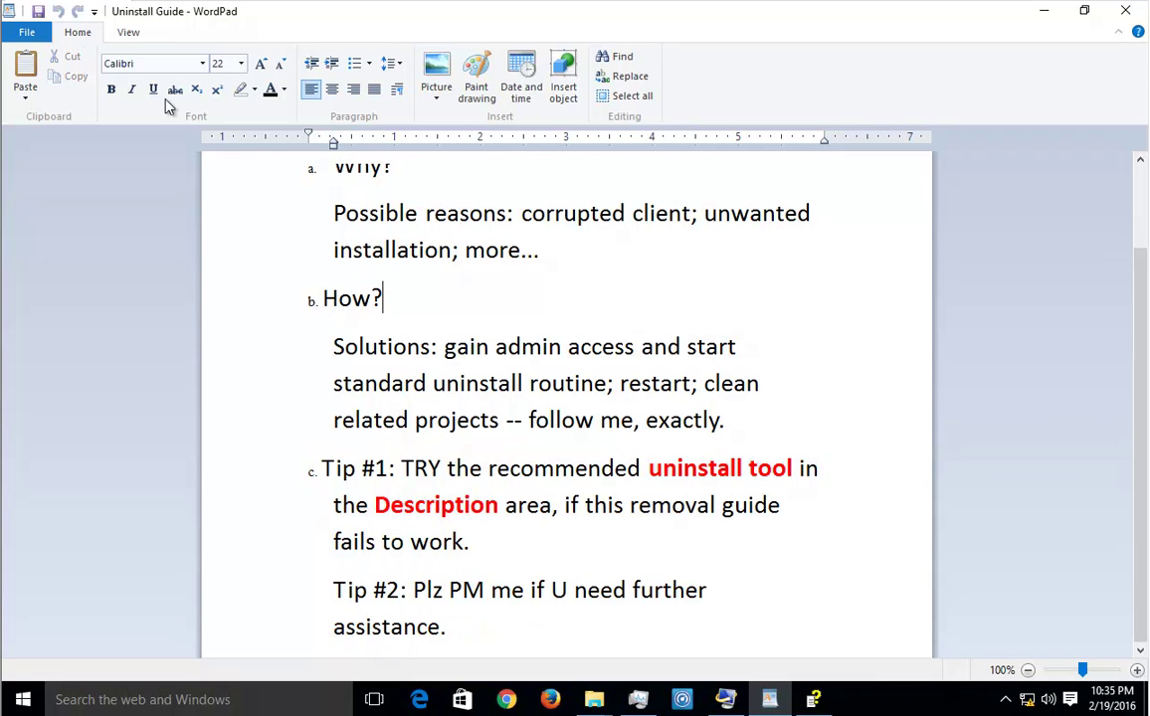
{"action": "left_click", "coordinate": [1116, 10]}
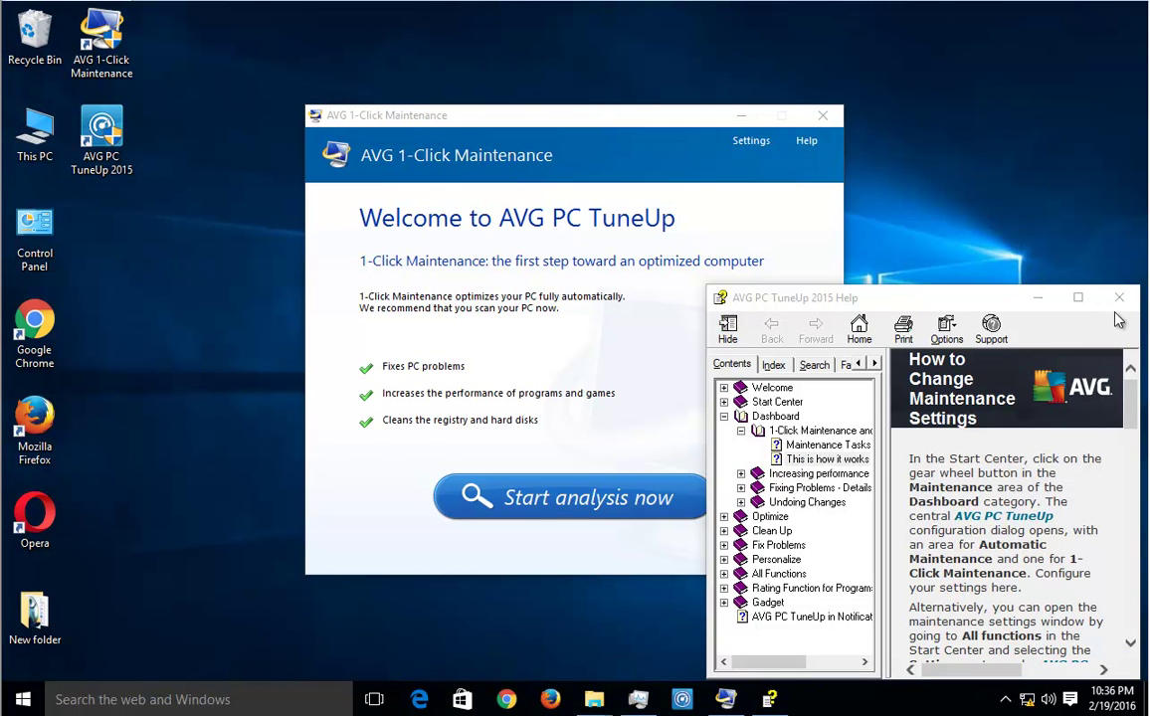
- Close the AVG PC TuneUp 2015 Help and exit AVG 1-Click Maintenance
{"action": "left_click", "coordinate": [1118, 298]}
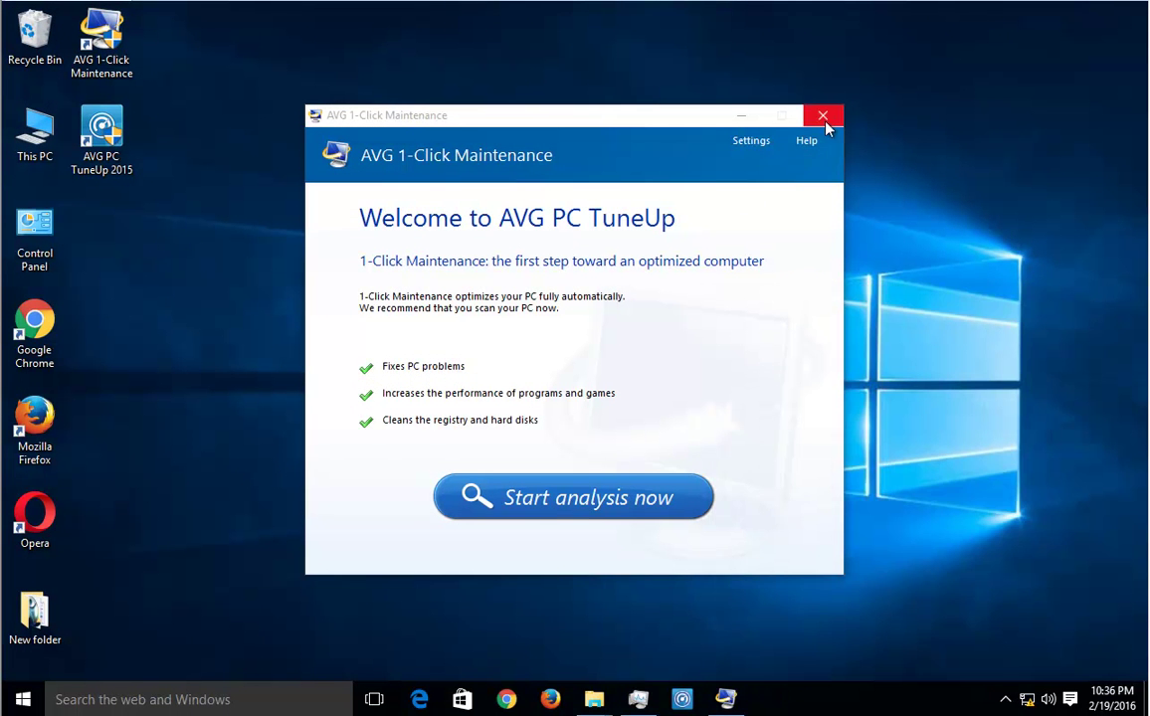
{"action": "left_click", "coordinate": [823, 117]}
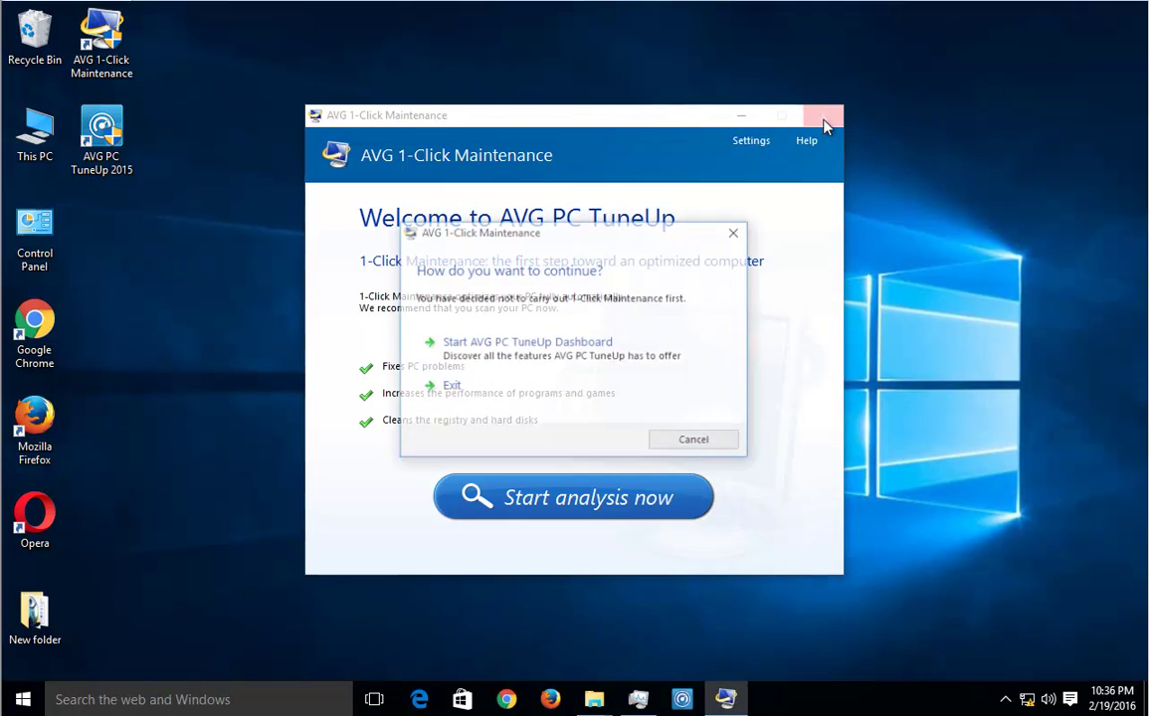
{"action": "left_click", "coordinate": [488, 396]}
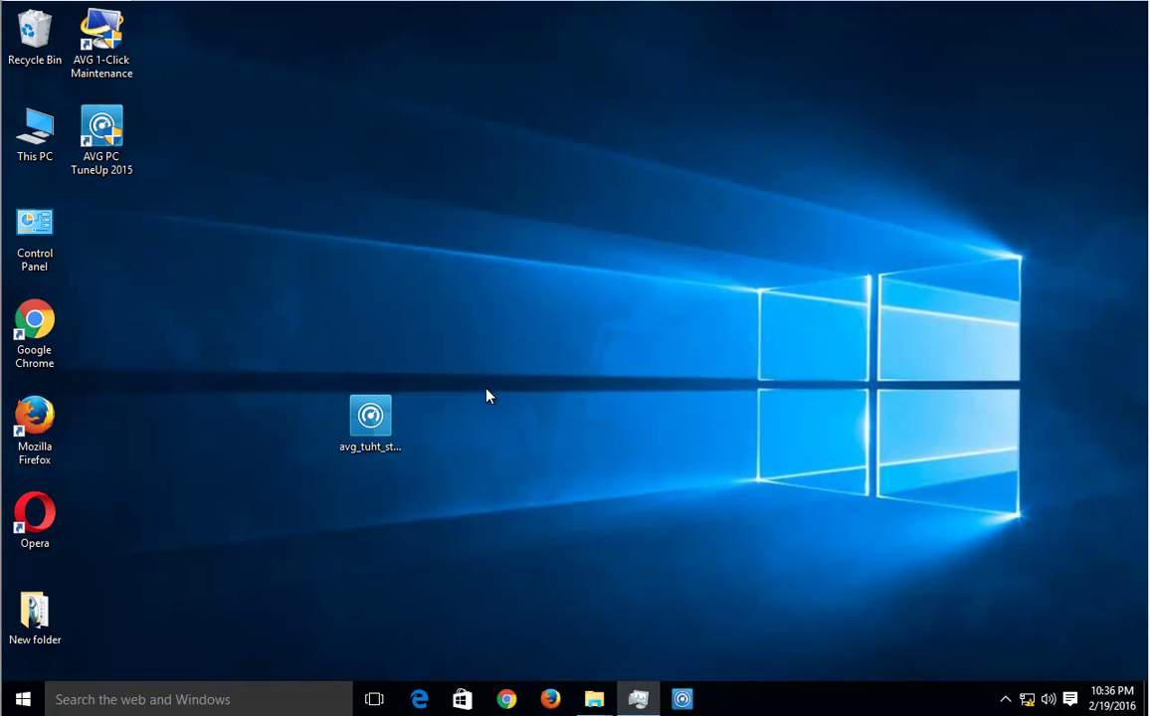
- Check the options offered by the hidden AVG PC TuneUp notification icon and dismiss them
{"action": "left_click", "coordinate": [1004, 698]}
{"action": "right_click", "coordinate": [1005, 662]}
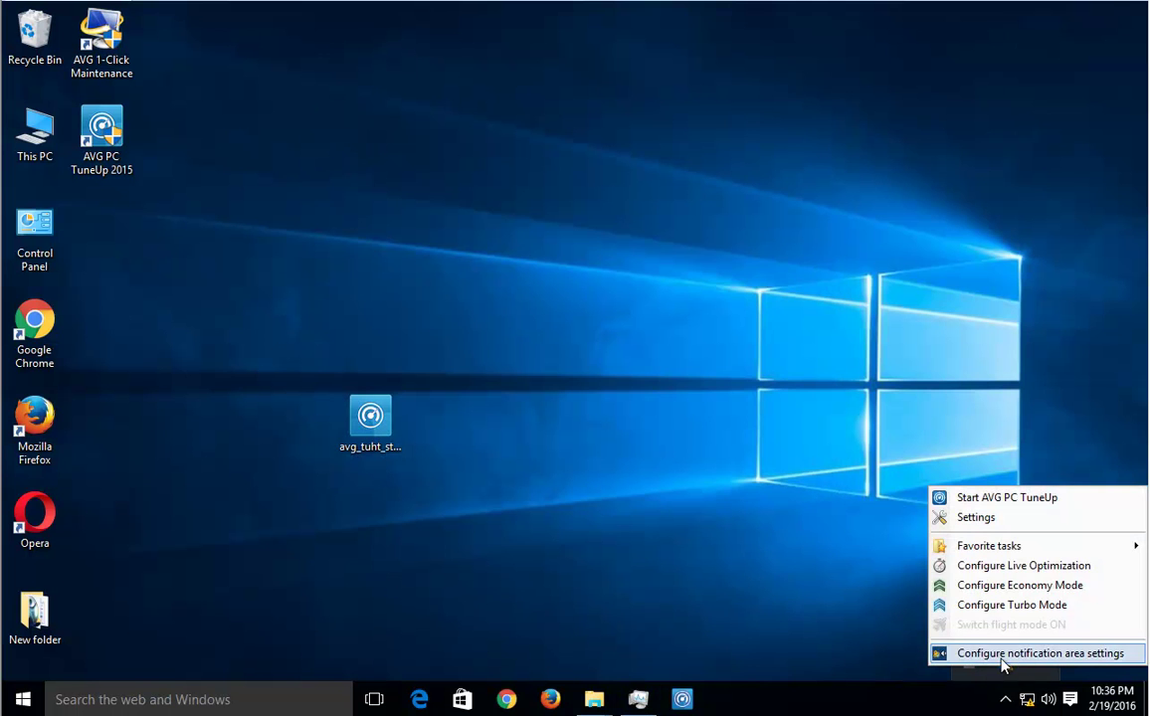
{"action": "left_click", "coordinate": [646, 495]}
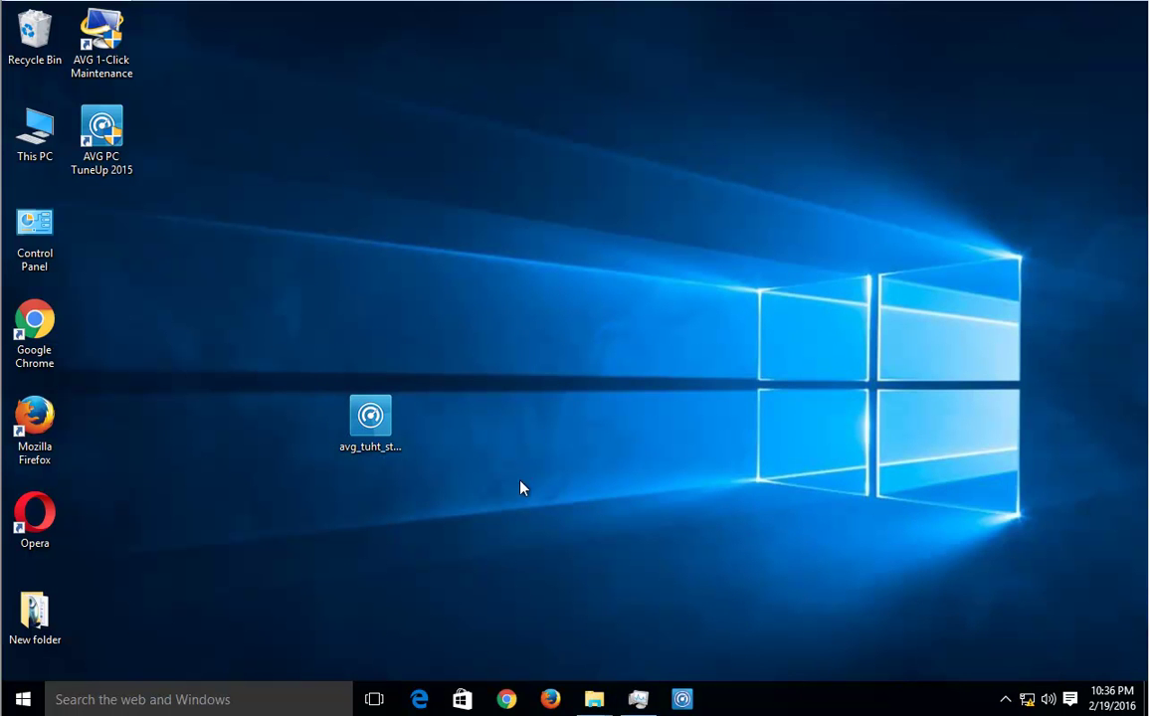
- Open the file location of the AVG PC TuneUp 2015 desktop shortcut and highlight its folder path
{"action": "right_click", "coordinate": [101, 132]}
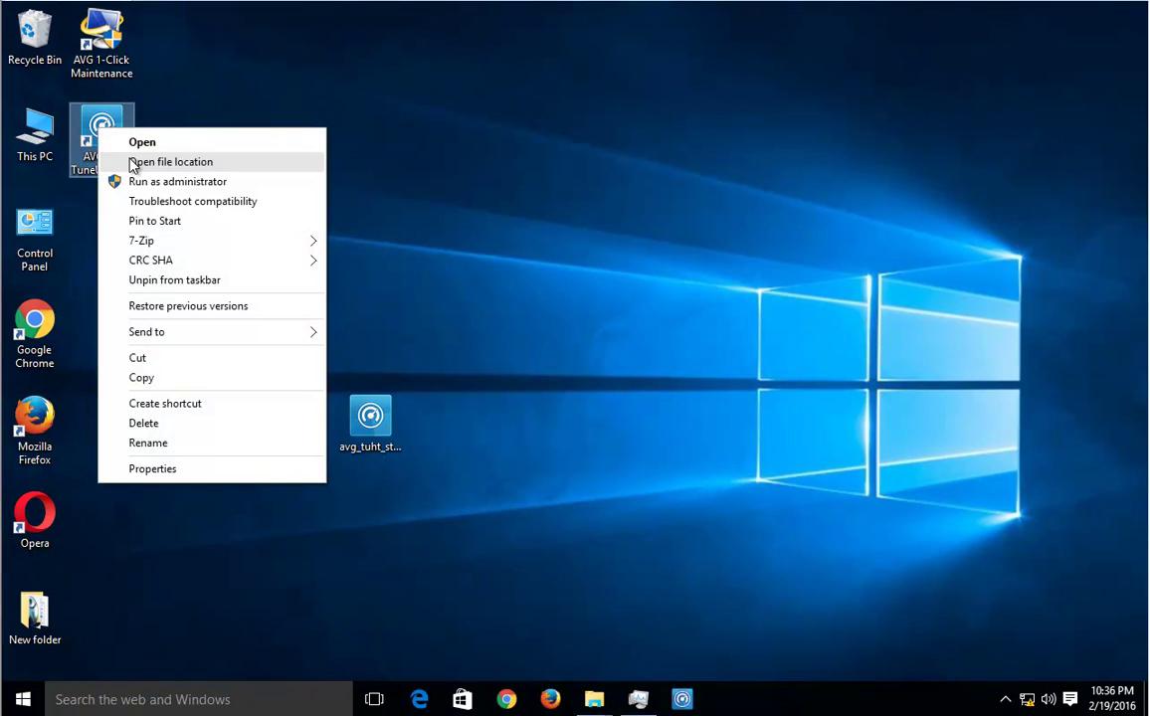
{"action": "left_click", "coordinate": [125, 160]}
{"action": "left_click", "coordinate": [571, 67]}
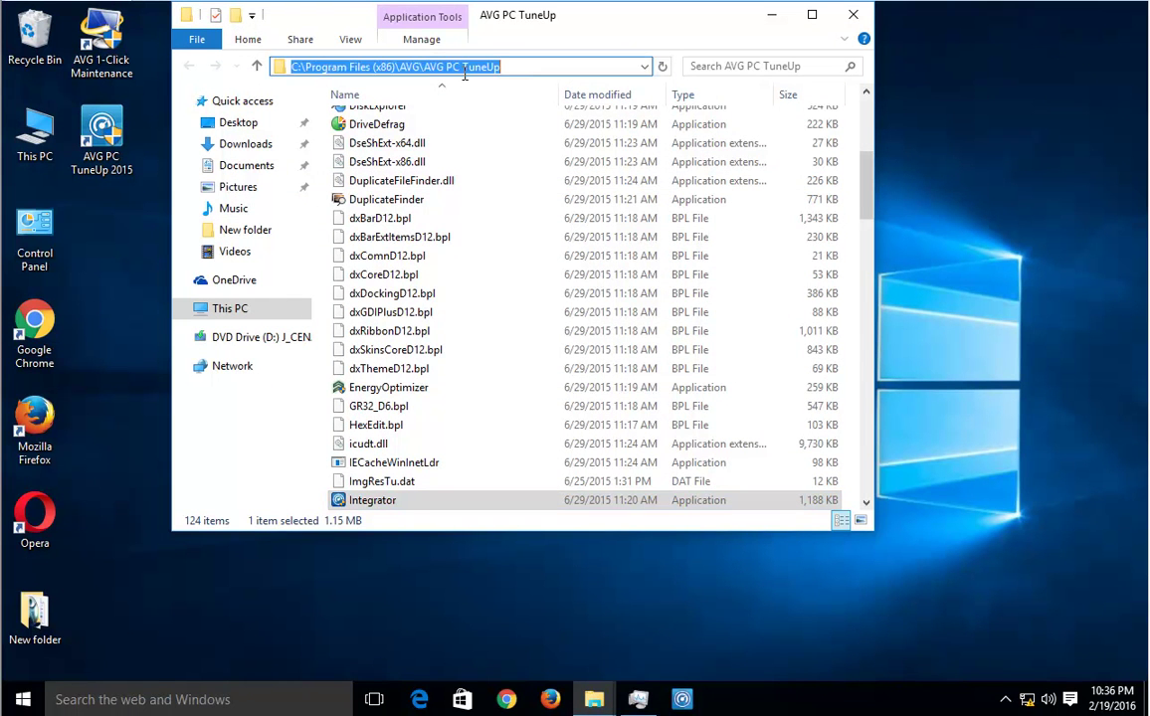
{"action": "left_click_drag", "start_coordinate": [421, 66], "coordinate": [403, 67]}
{"action": "right_click", "coordinate": [409, 70]}
{"action": "left_click", "coordinate": [453, 121]}
- Open the file location of the AVG 1-Click Maintenance desktop shortcut
{"action": "left_click", "coordinate": [100, 40]}
{"action": "right_click", "coordinate": [97, 34]}
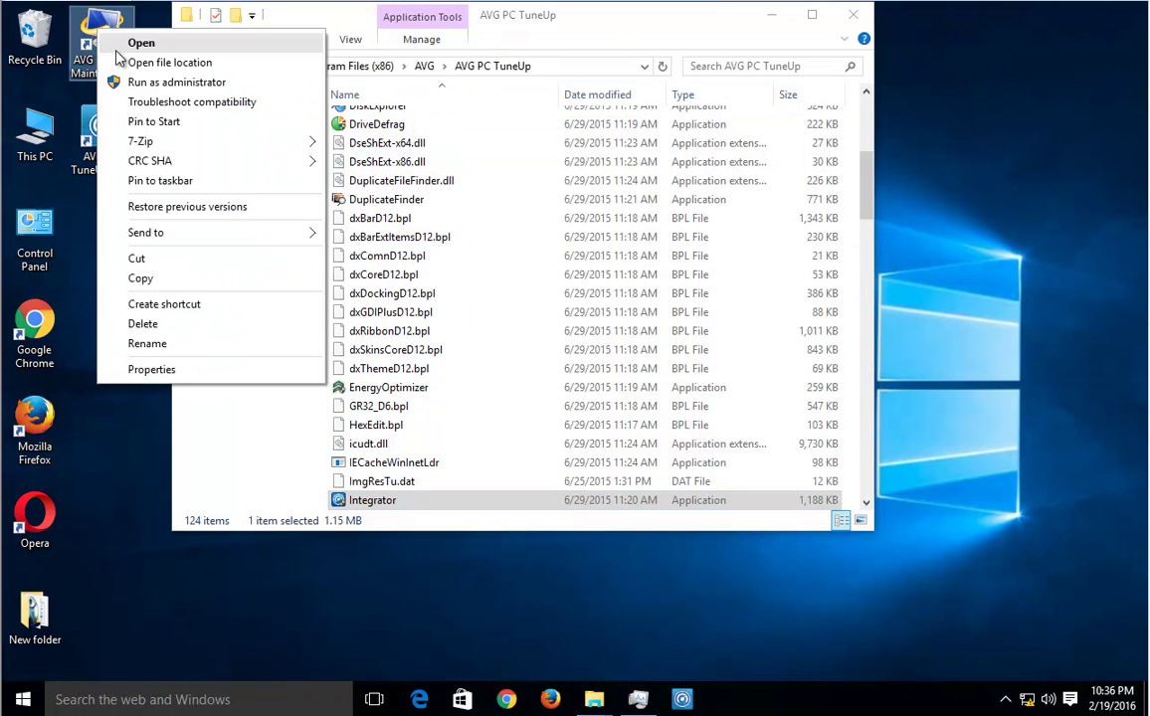
{"action": "left_click", "coordinate": [129, 64]}
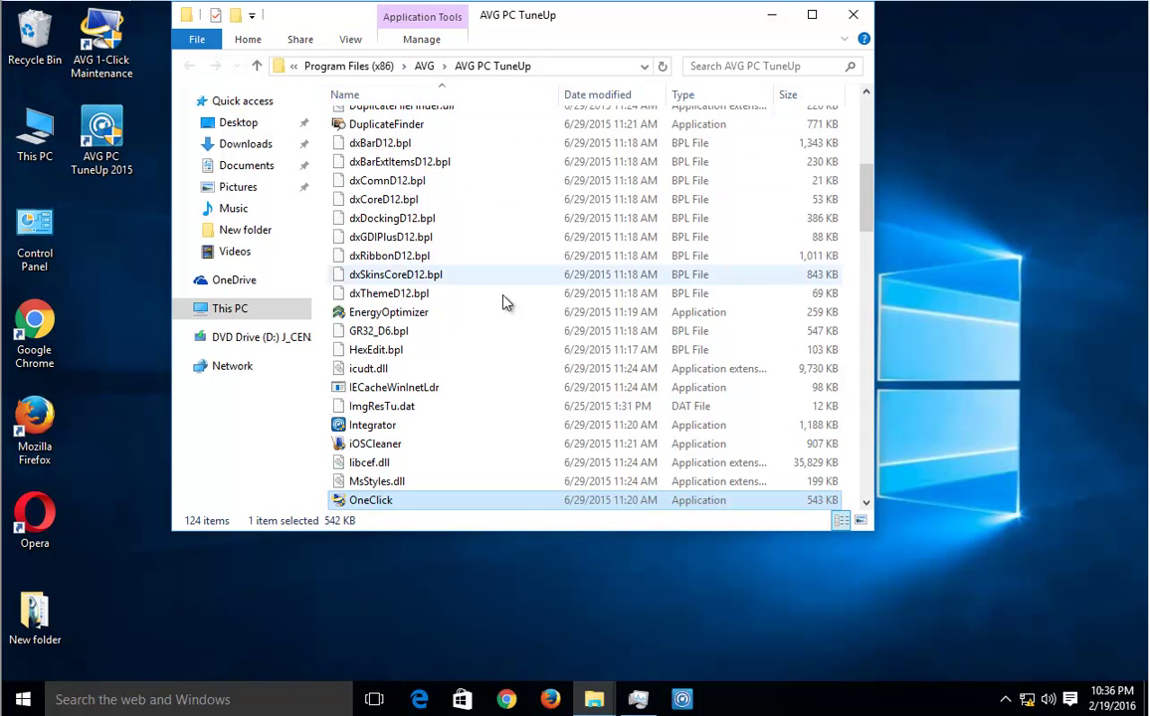
- Open the installed programs list from Control Panel and start uninstalling AVG PC TuneUp 2015
{"action": "double_click", "coordinate": [33, 238]}
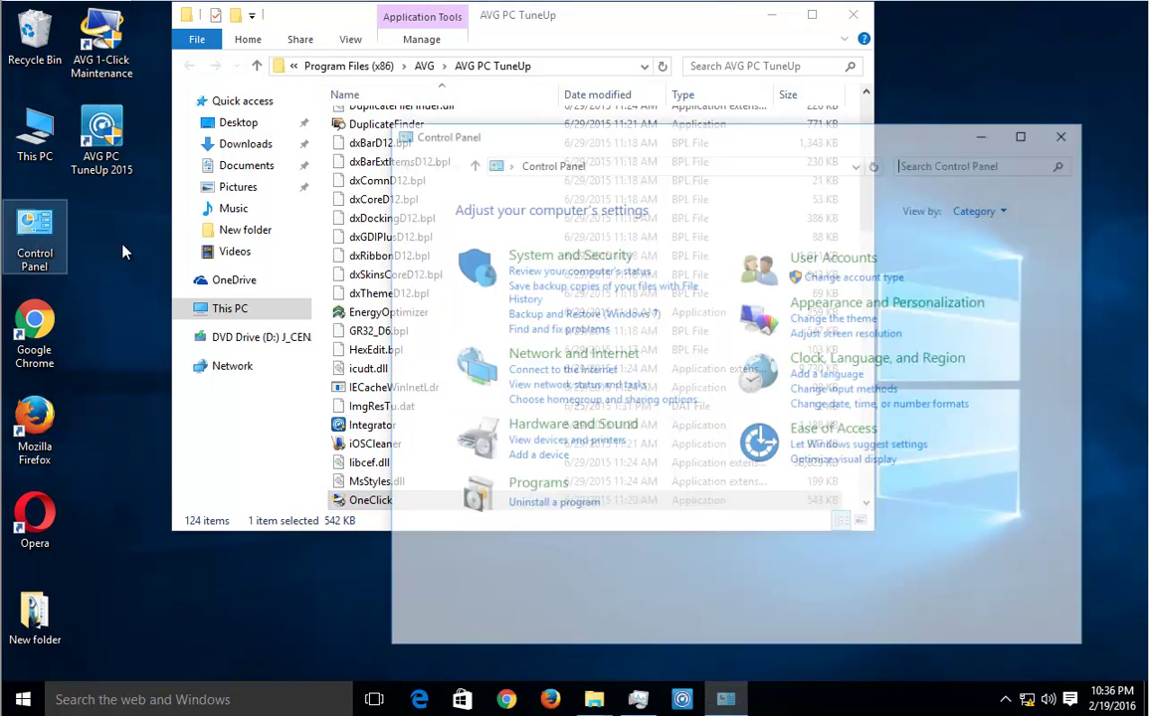
{"action": "left_click", "coordinate": [588, 511]}
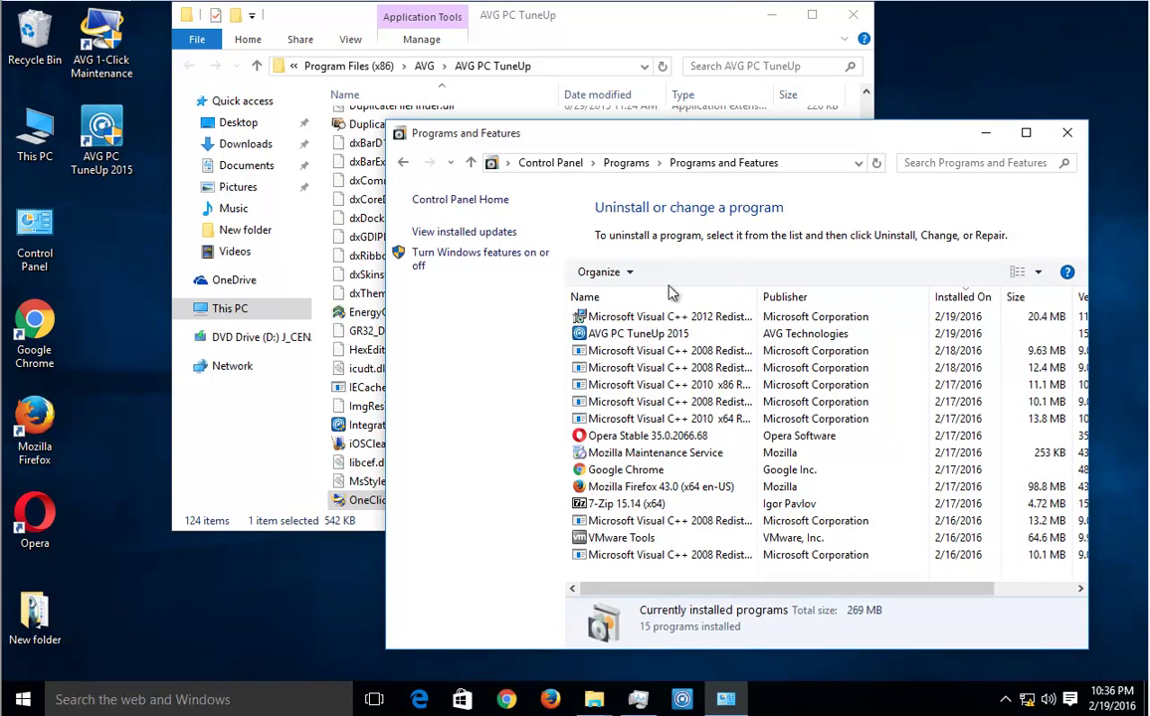
{"action": "left_click", "coordinate": [720, 332]}
{"action": "left_click", "coordinate": [714, 318]}
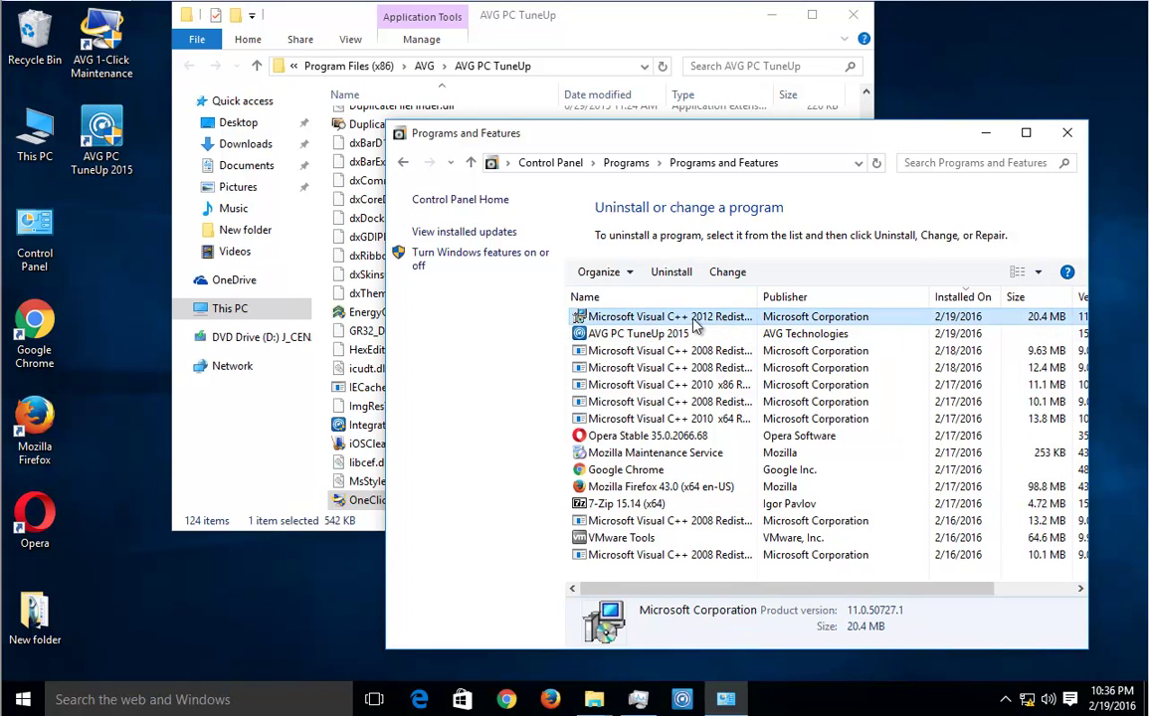
{"action": "left_click", "coordinate": [672, 332]}
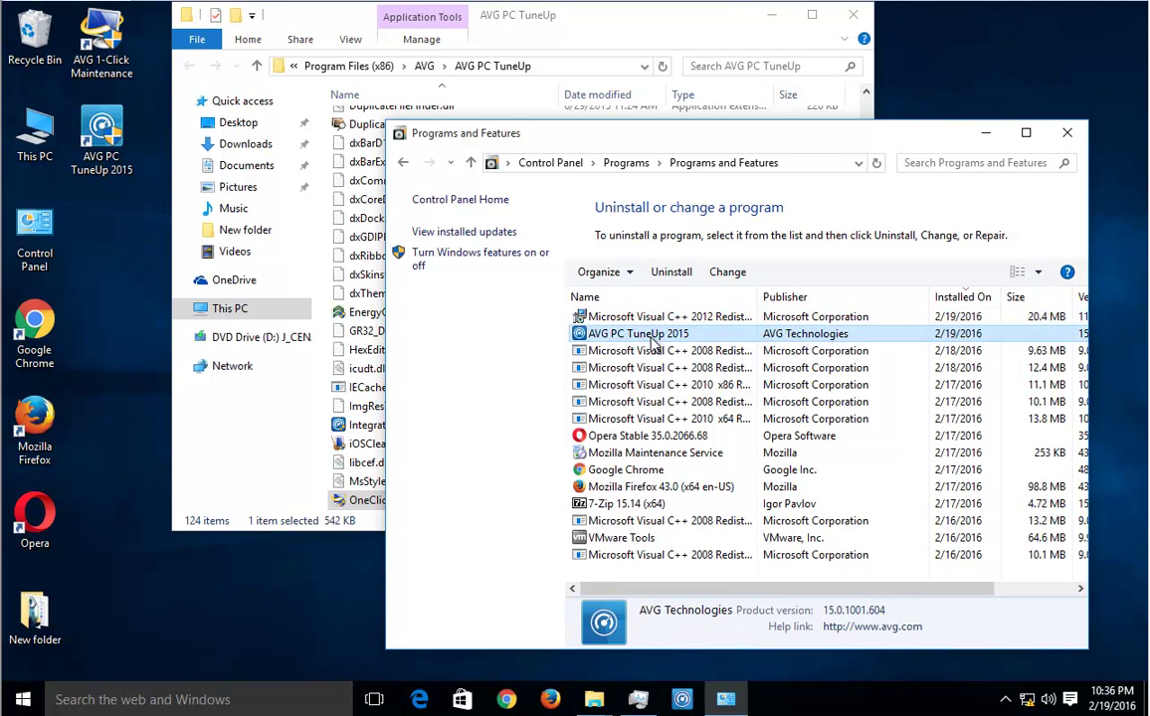
{"action": "left_click", "coordinate": [692, 271]}
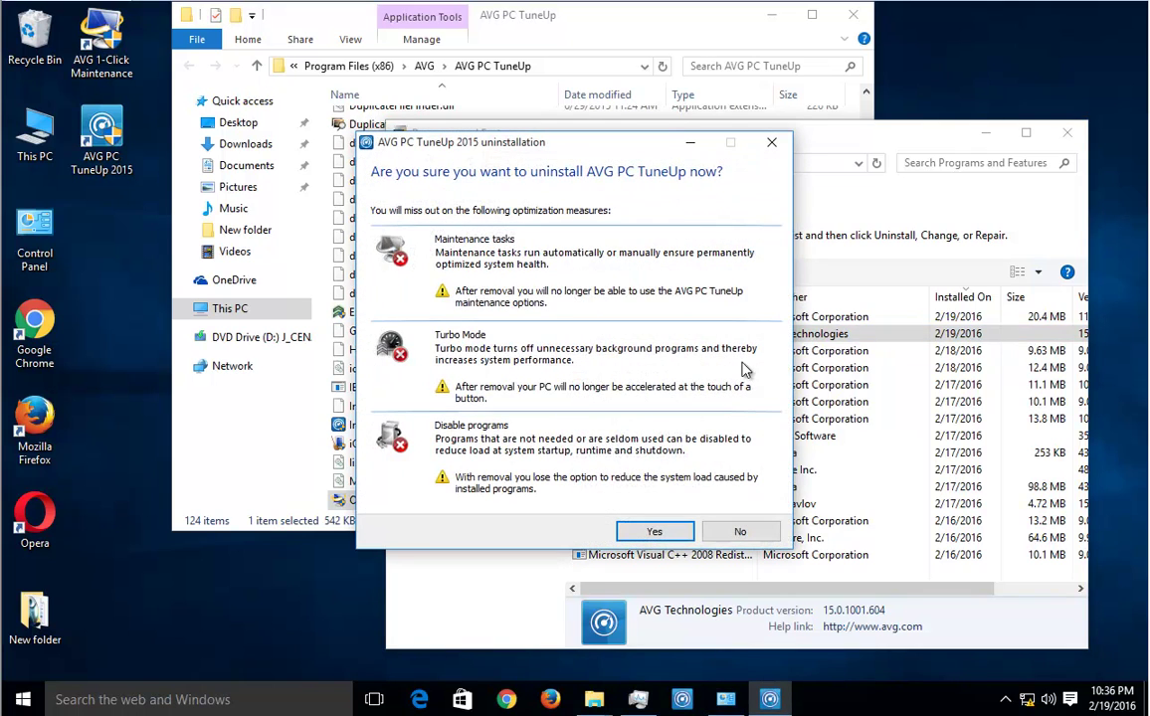
- Rearrange the windows, confirm the AVG PC TuneUp uninstallation with running applications closed automatically, and close the web page it launches
{"action": "left_click_drag", "start_coordinate": [950, 142], "coordinate": [789, 27]}
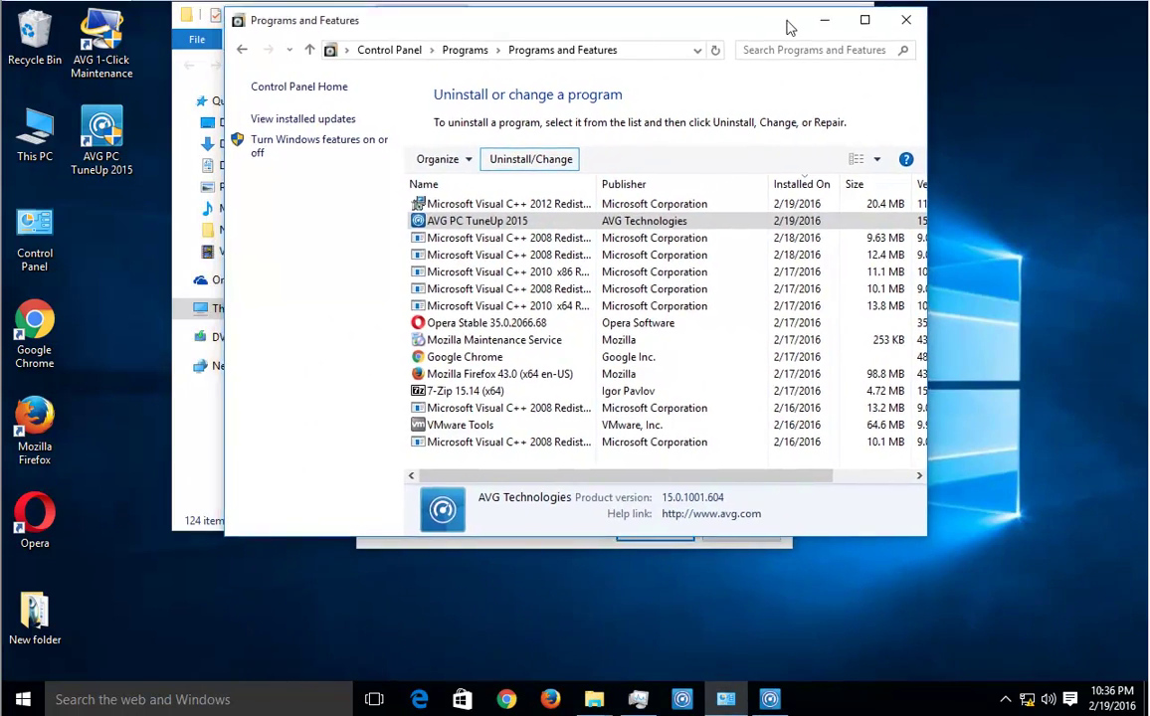
{"action": "left_click", "coordinate": [776, 700]}
{"action": "left_click_drag", "start_coordinate": [602, 157], "coordinate": [654, 256]}
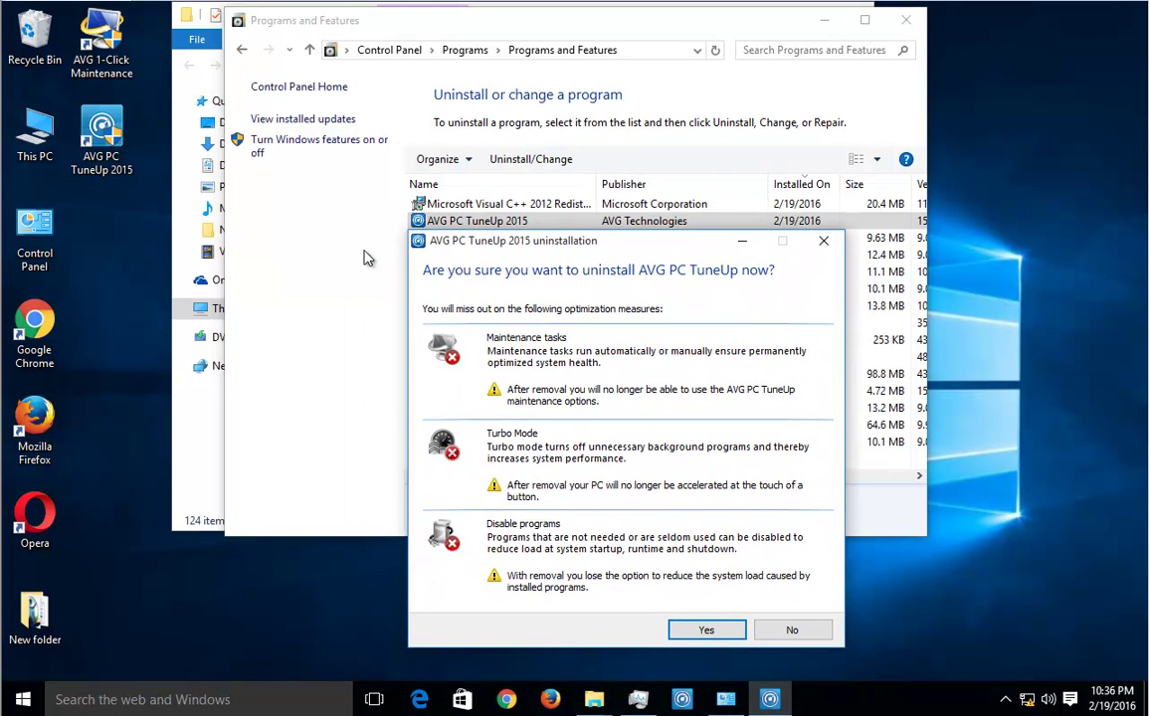
{"action": "left_click", "coordinate": [706, 629]}
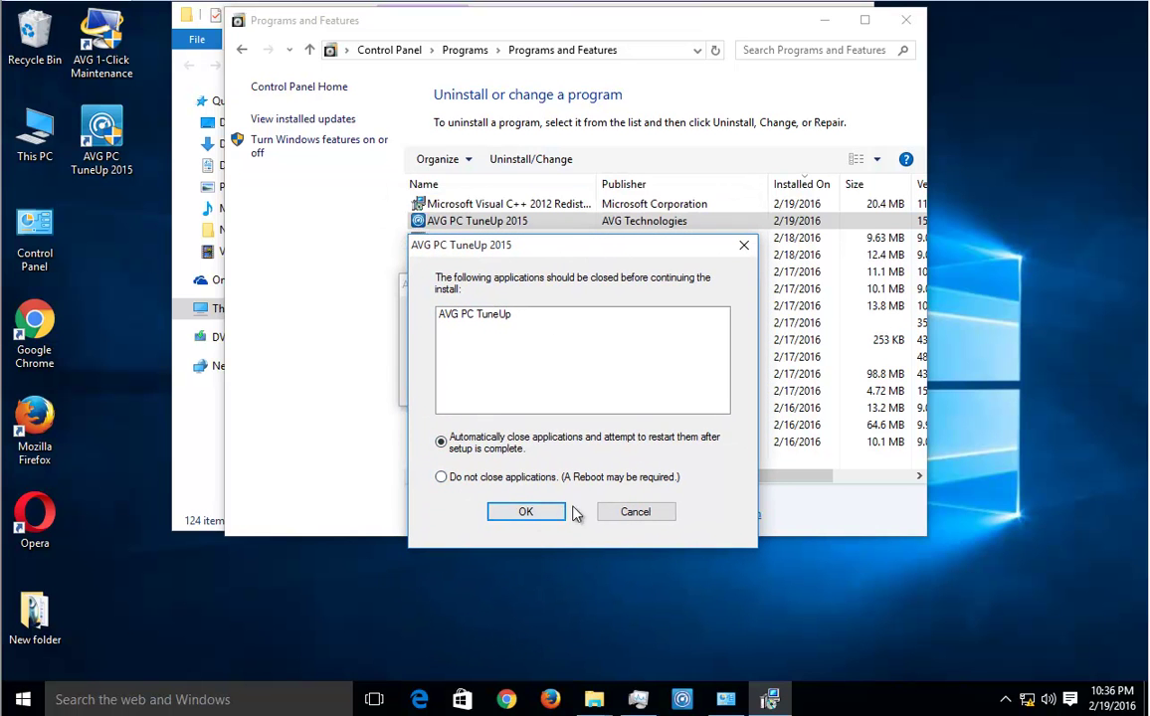
{"action": "left_click", "coordinate": [527, 512]}
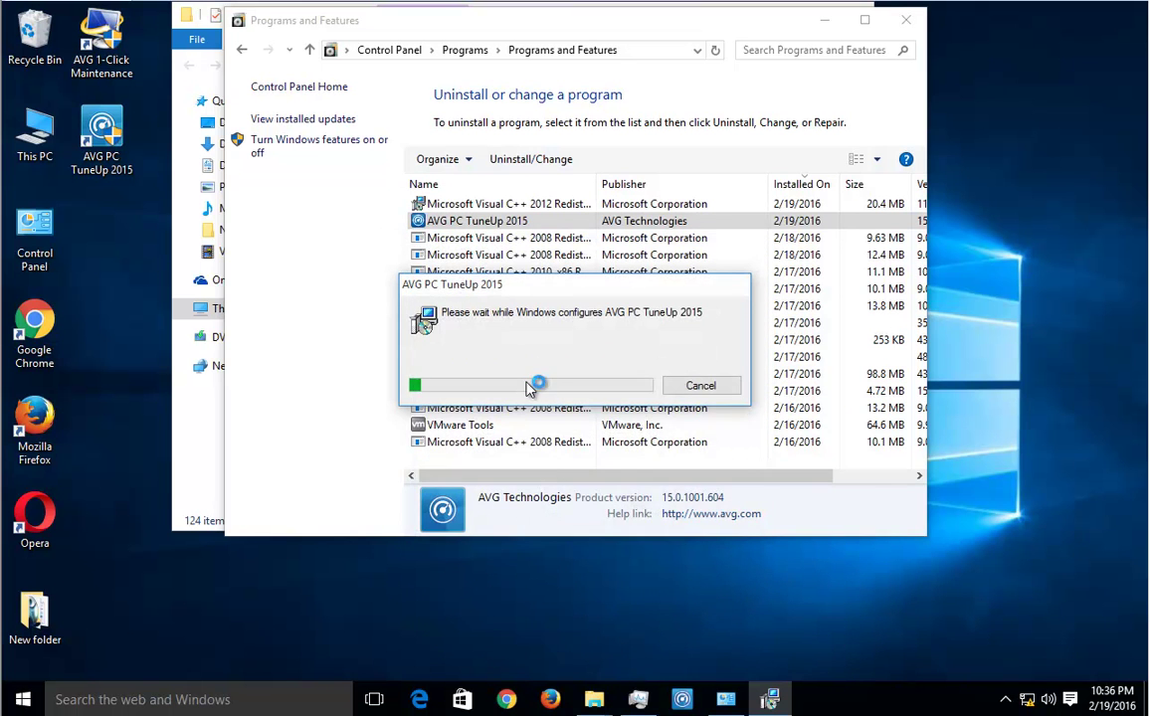
{"action": "left_click_drag", "start_coordinate": [543, 284], "coordinate": [550, 245]}
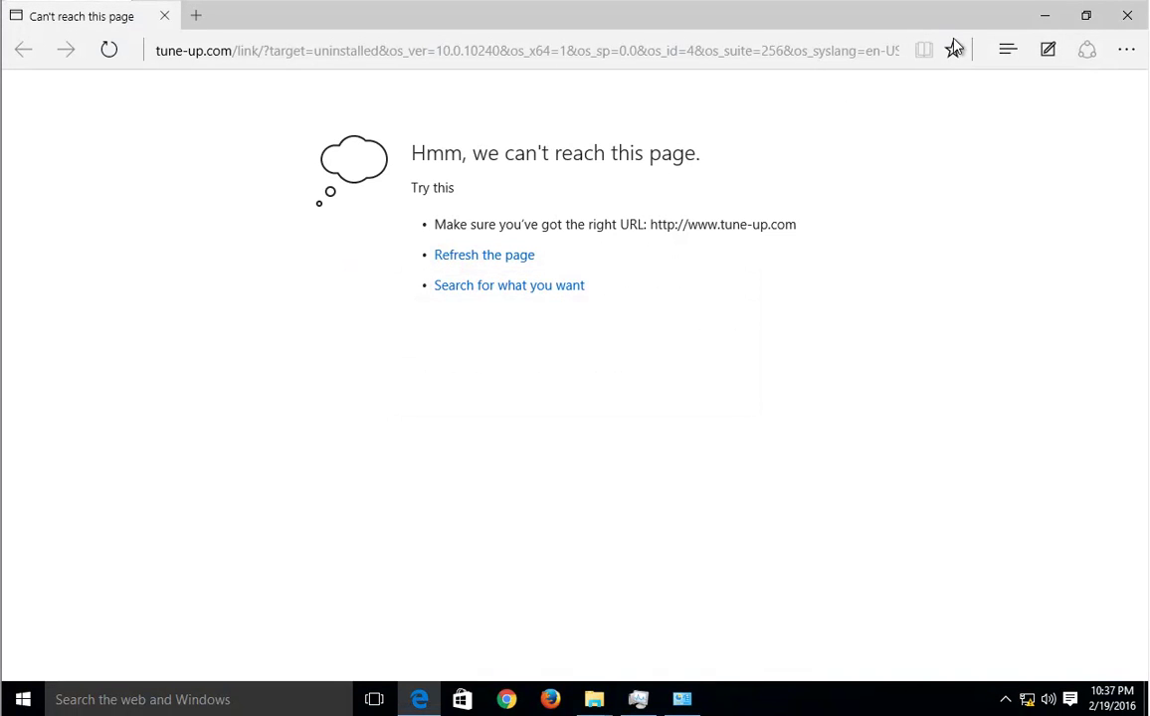
{"action": "left_click", "coordinate": [1124, 16]}
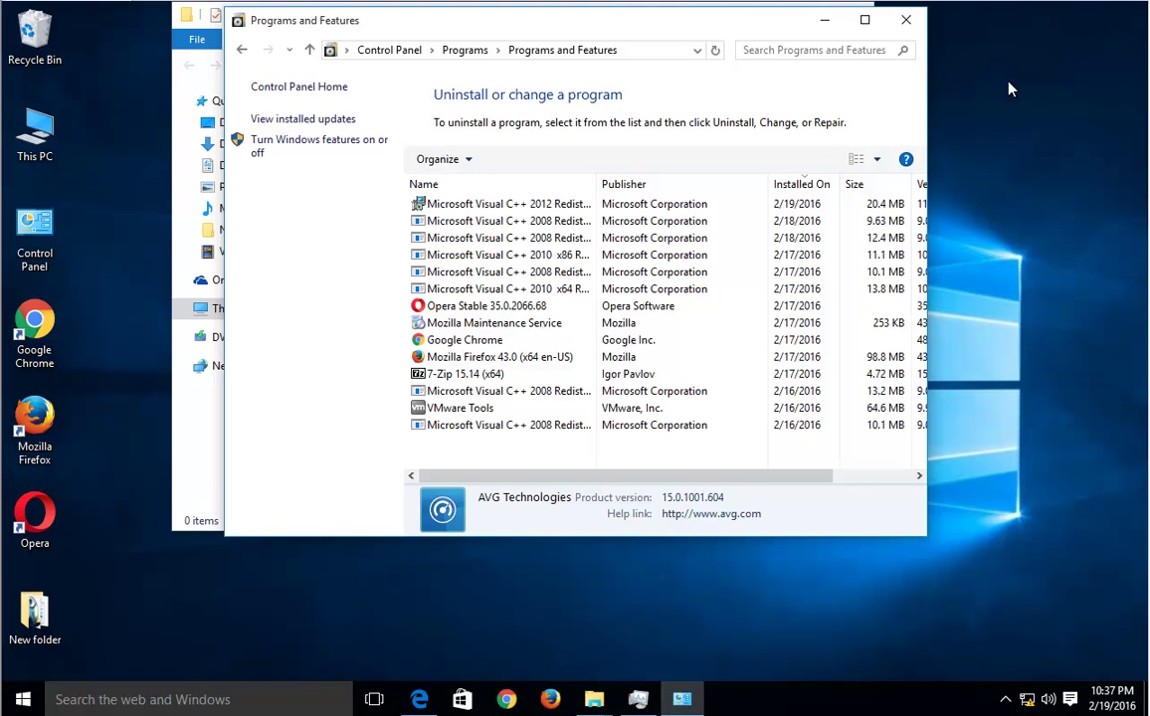
- Refresh the installed programs list and minimize both Programs and Features and the AVG PC TuneUp folder window
{"action": "right_click", "coordinate": [500, 447]}
{"action": "left_click", "coordinate": [512, 514]}
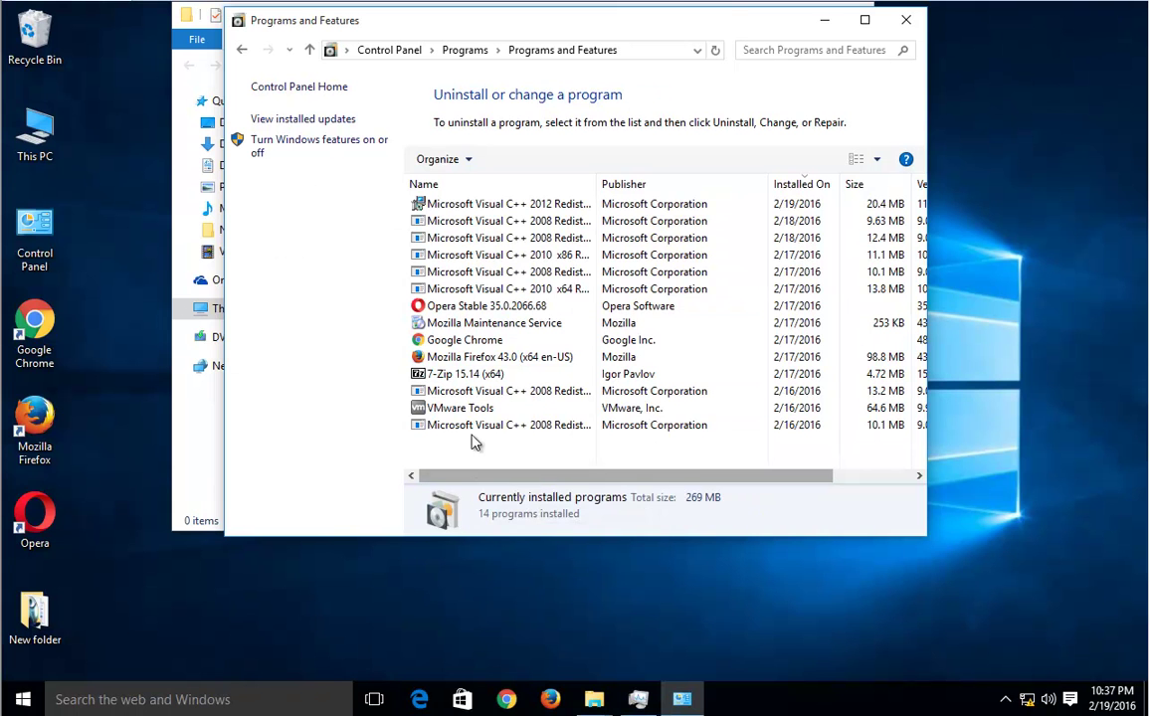
{"action": "left_click", "coordinate": [824, 20]}
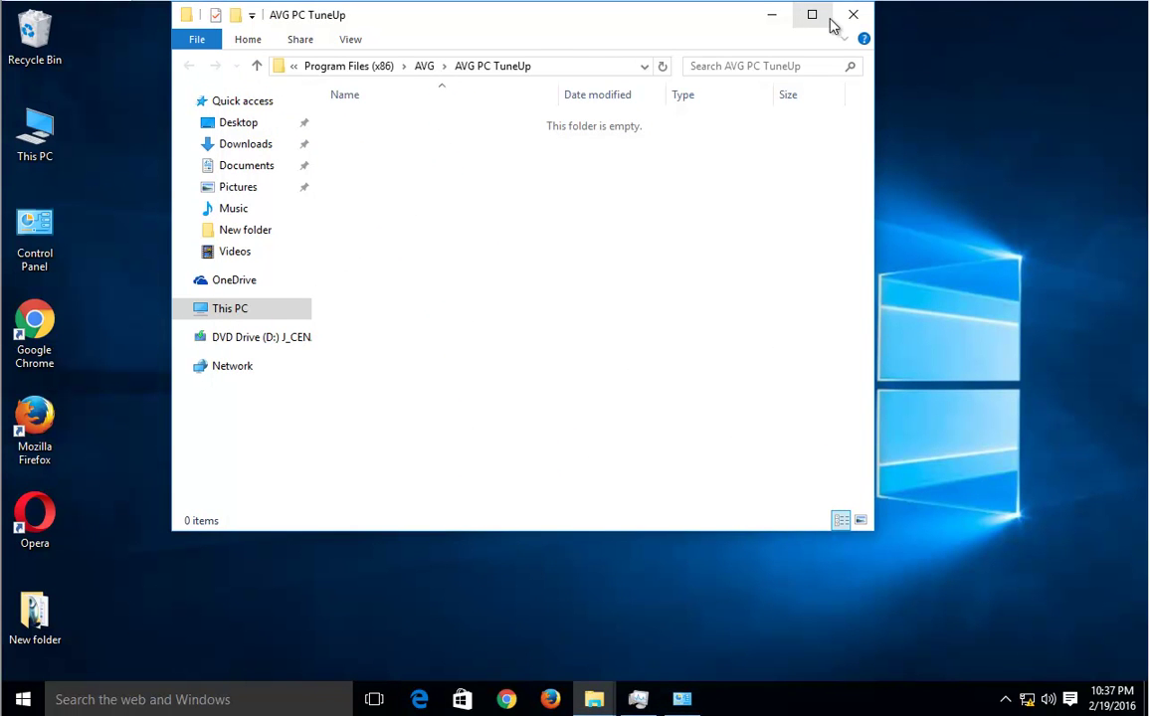
{"action": "left_click", "coordinate": [771, 16]}
{"action": "left_click", "coordinate": [22, 698]}
{"action": "left_click", "coordinate": [24, 630]}
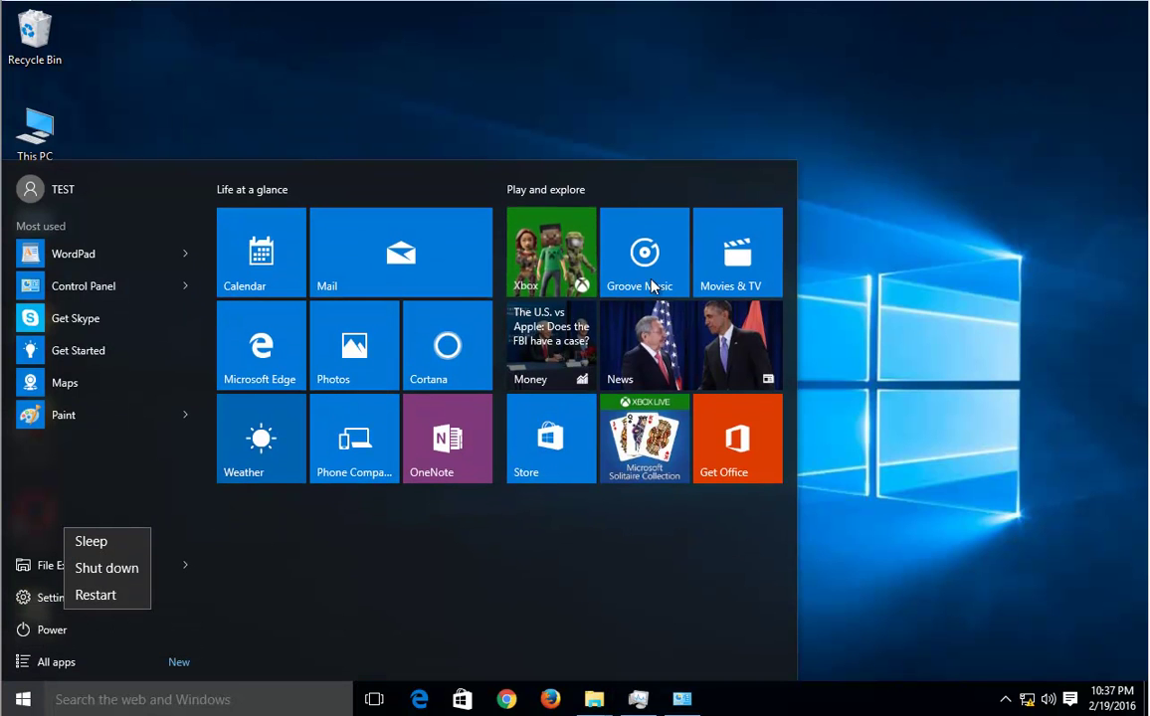
{"action": "left_click", "coordinate": [875, 209]}
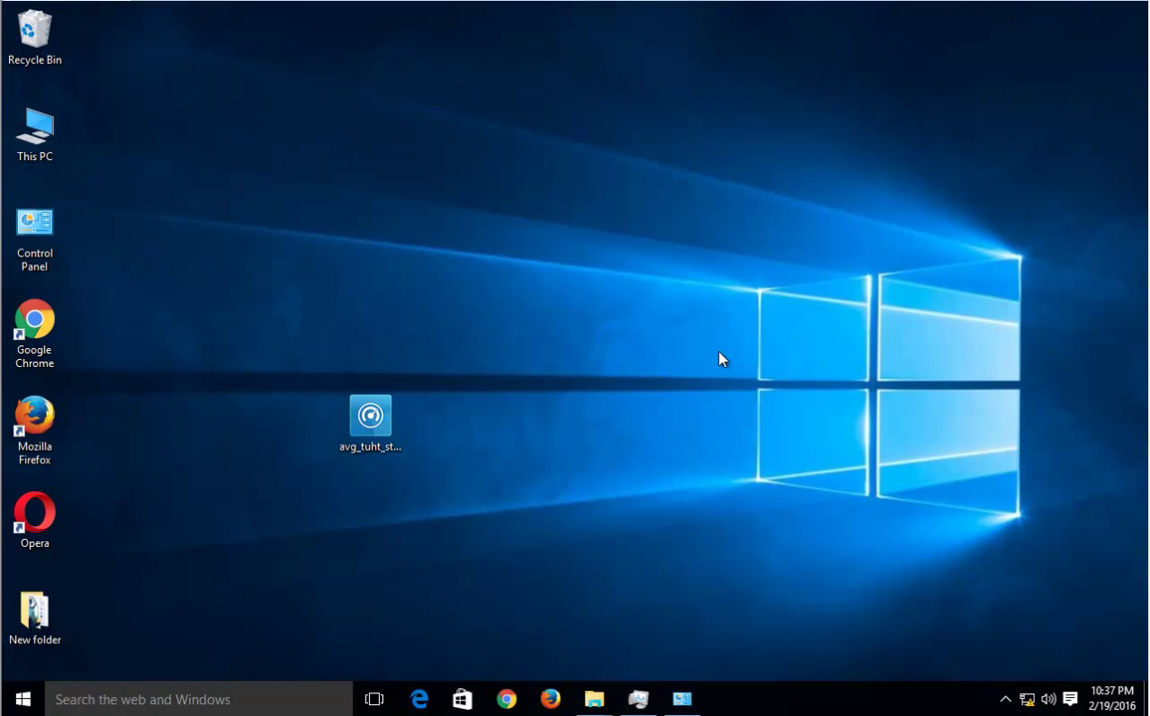
- Uninstall Microsoft Visual C++ 2012 Redistributable (x64) - 11.0.50727 and close Programs and Features
{"action": "left_click", "coordinate": [682, 699]}
{"action": "left_click", "coordinate": [488, 206]}
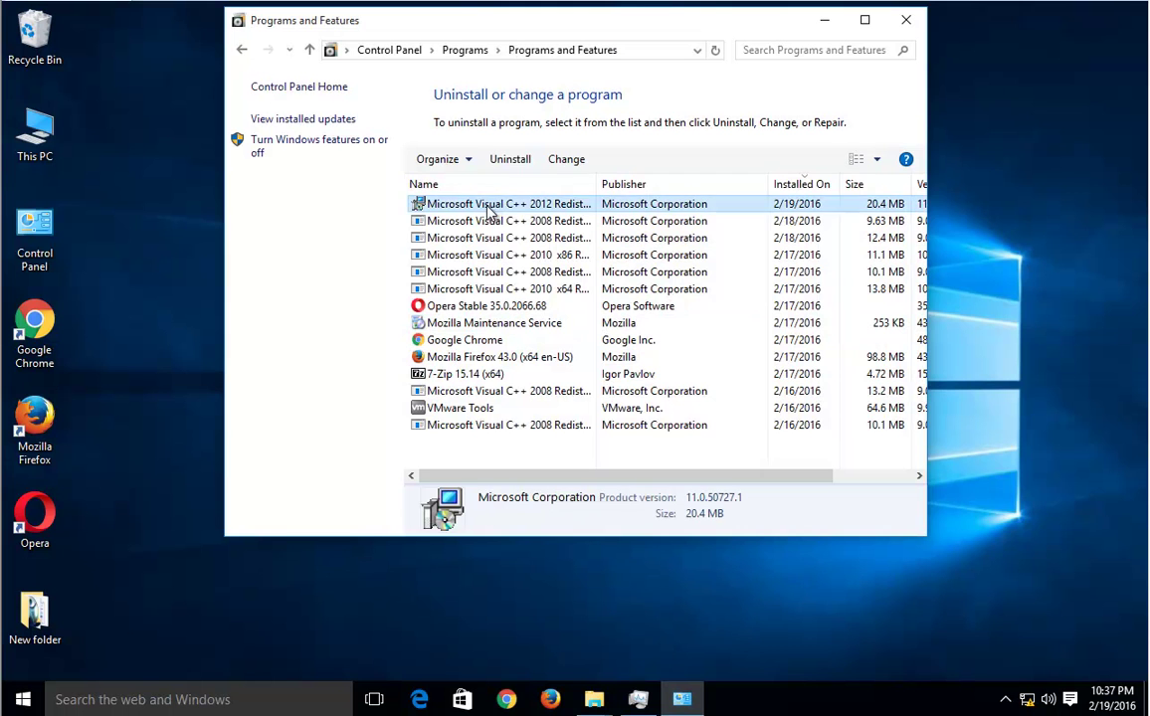
{"action": "left_click", "coordinate": [511, 159]}
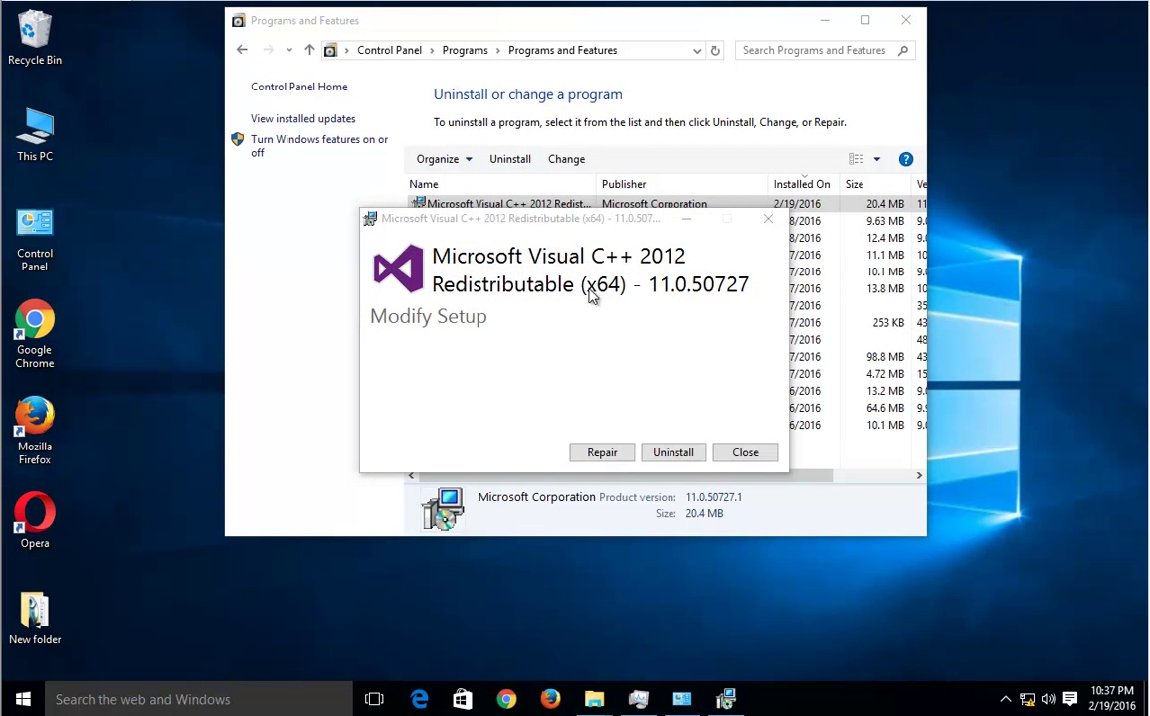
{"action": "left_click", "coordinate": [669, 455]}
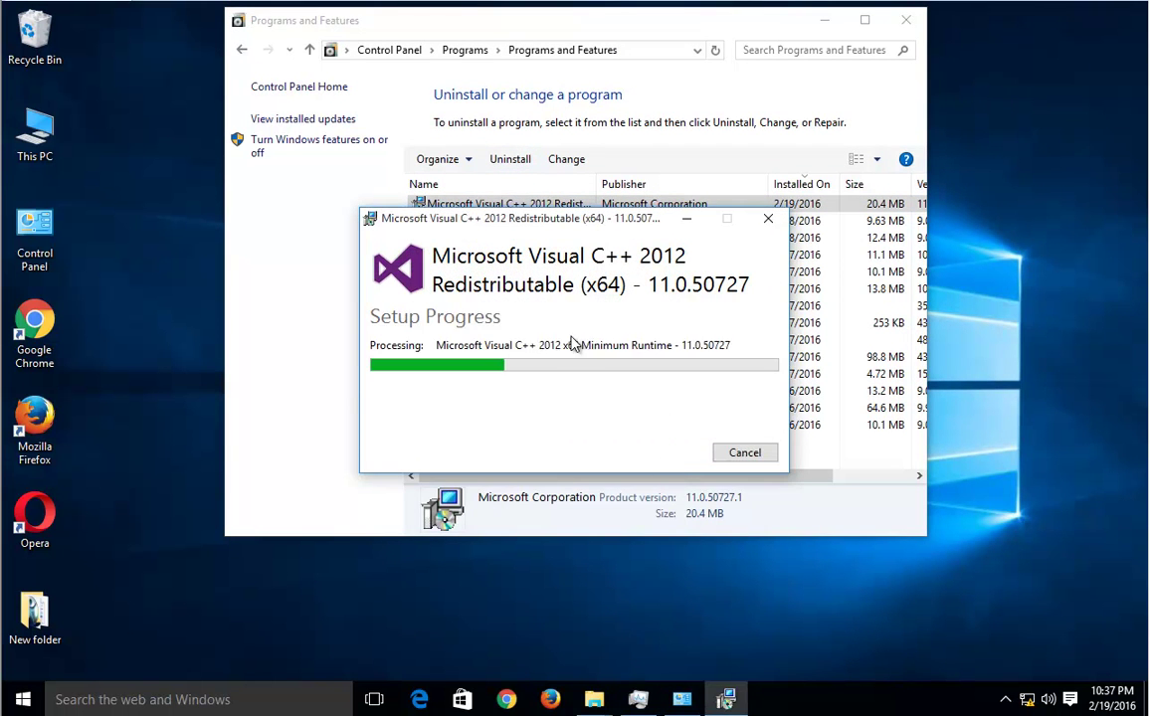
{"action": "left_click_drag", "start_coordinate": [495, 223], "coordinate": [542, 230]}
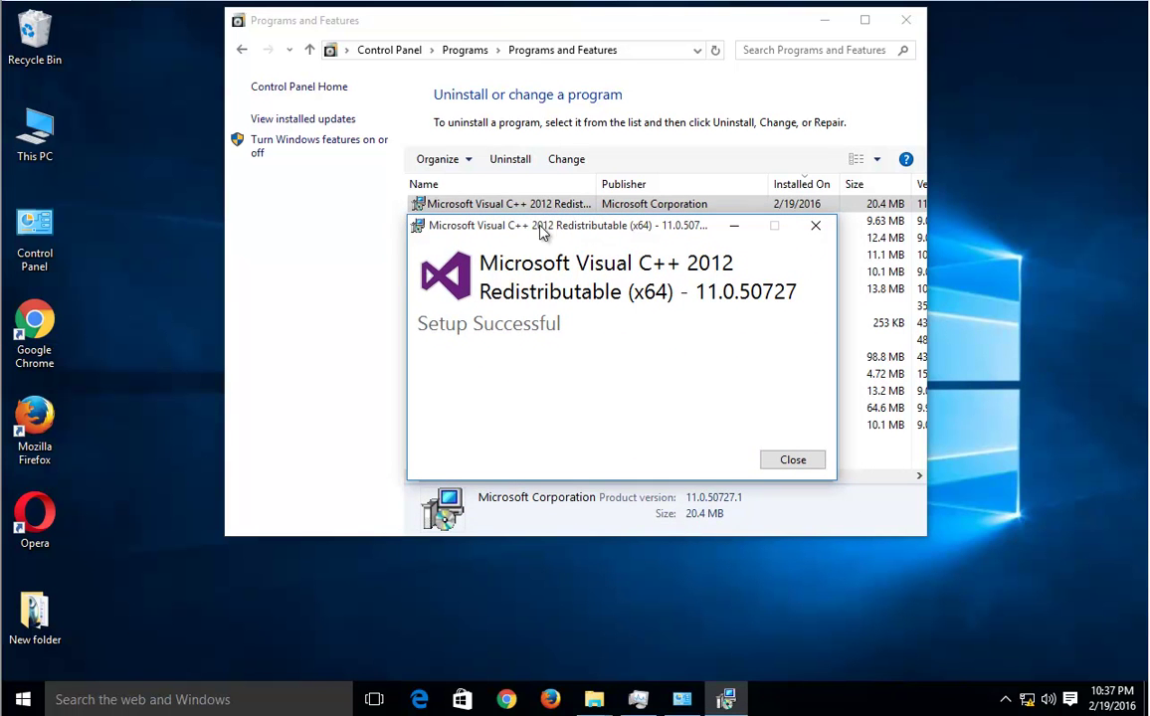
{"action": "left_click", "coordinate": [784, 463]}
{"action": "left_click", "coordinate": [906, 19]}
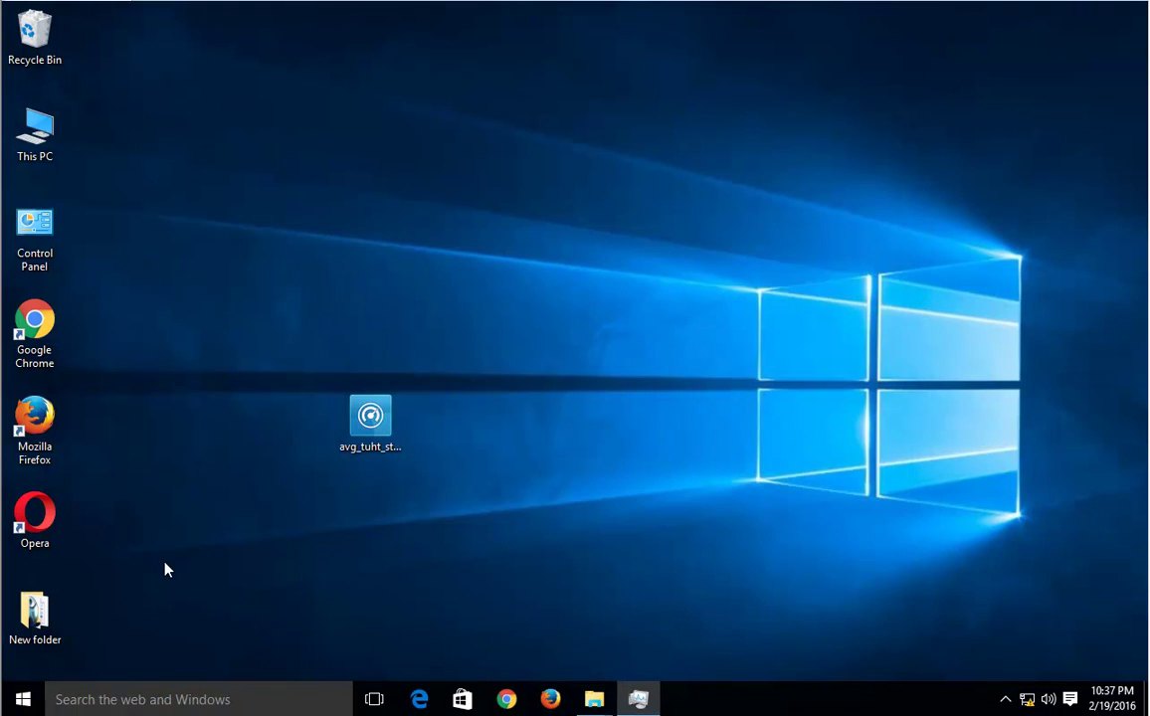
{"action": "left_click", "coordinate": [14, 706]}
{"action": "left_click", "coordinate": [31, 635]}
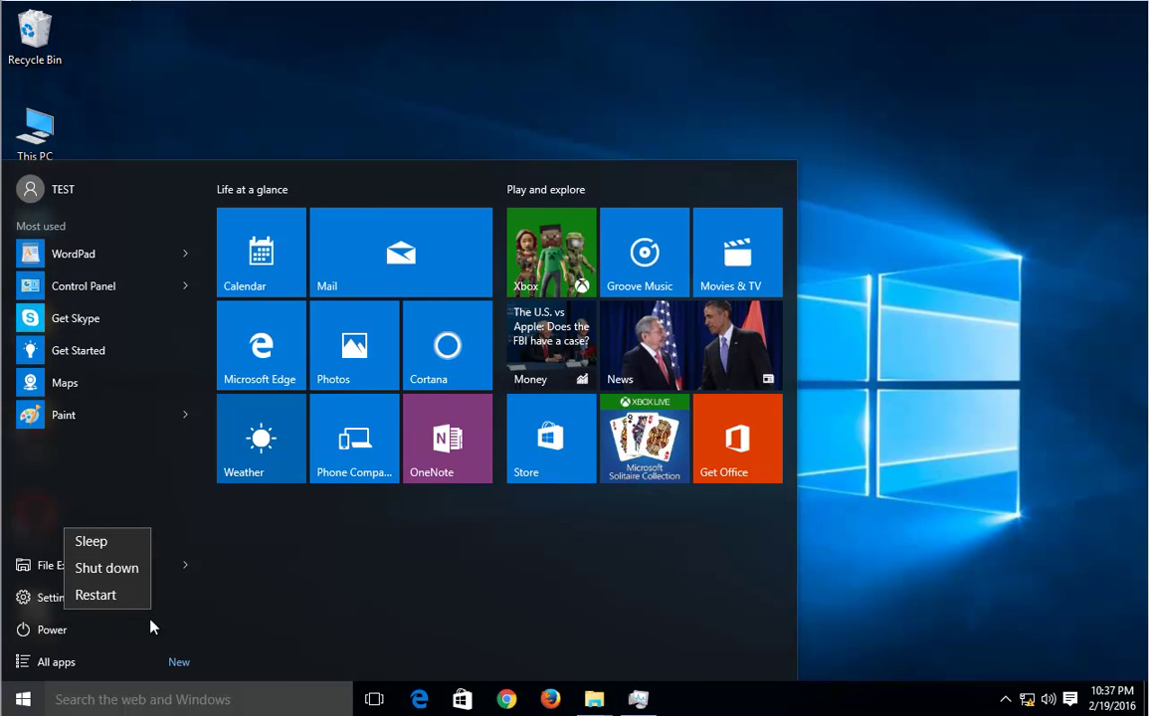
{"action": "left_click", "coordinate": [570, 95]}
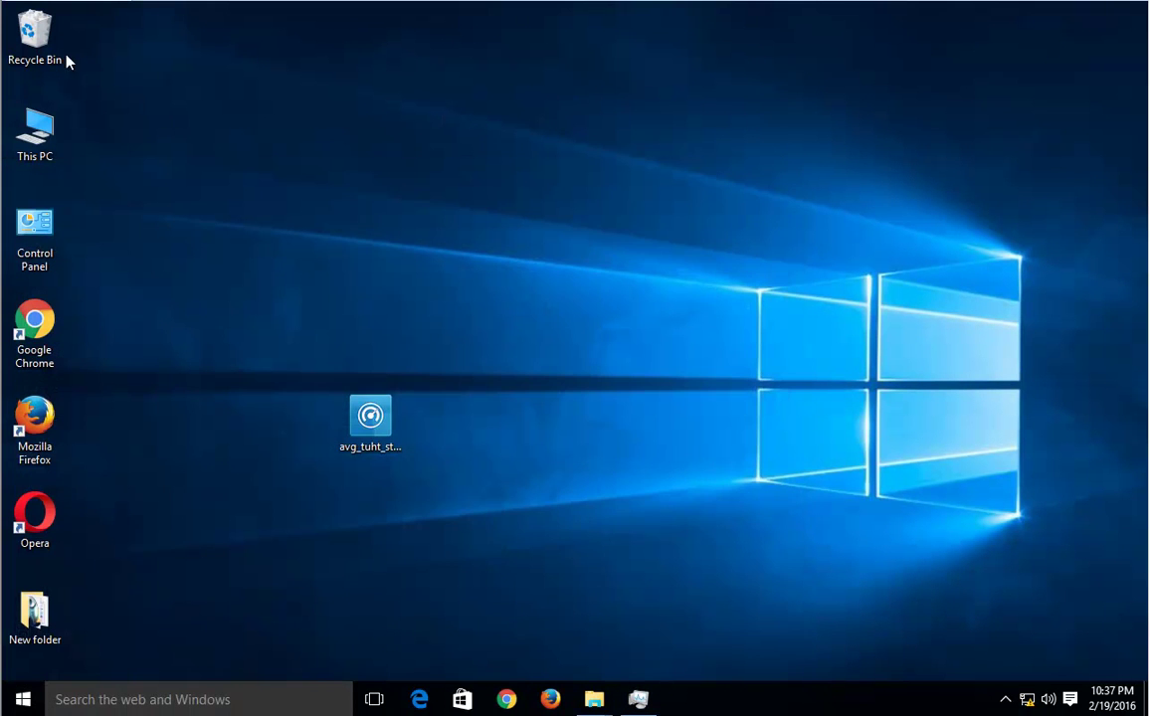
- Open This PC and set the folder options to show hidden files, folders, and drives
{"action": "double_click", "coordinate": [35, 130]}
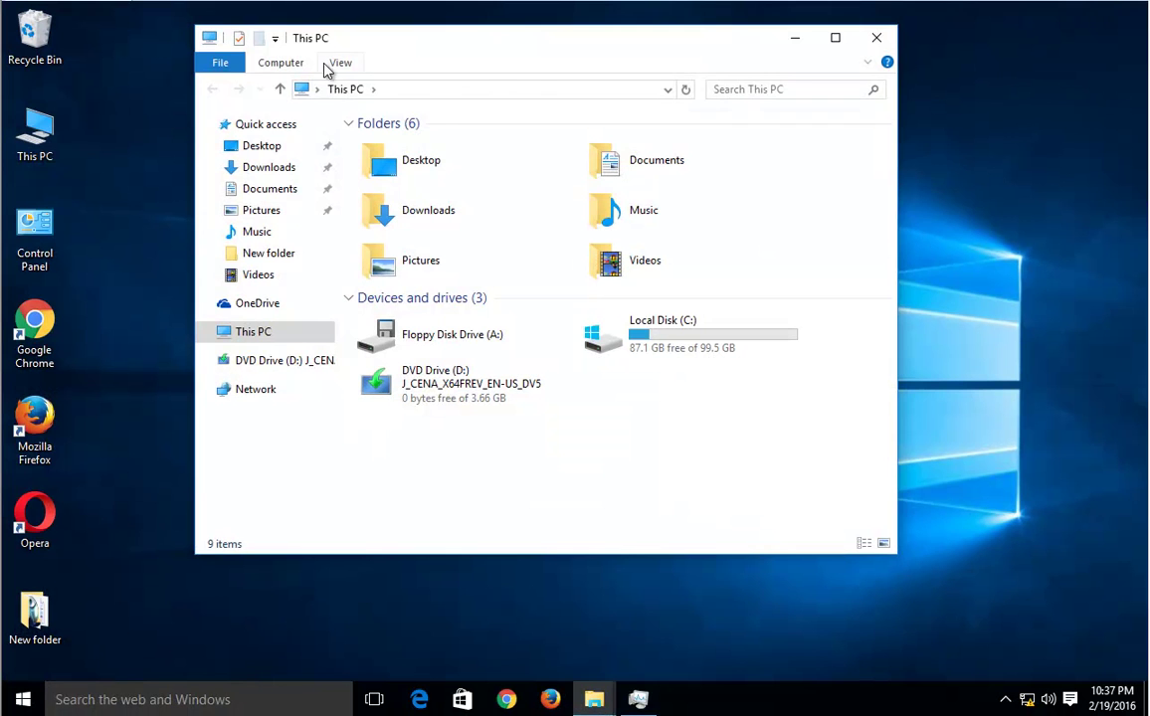
{"action": "left_click", "coordinate": [338, 63]}
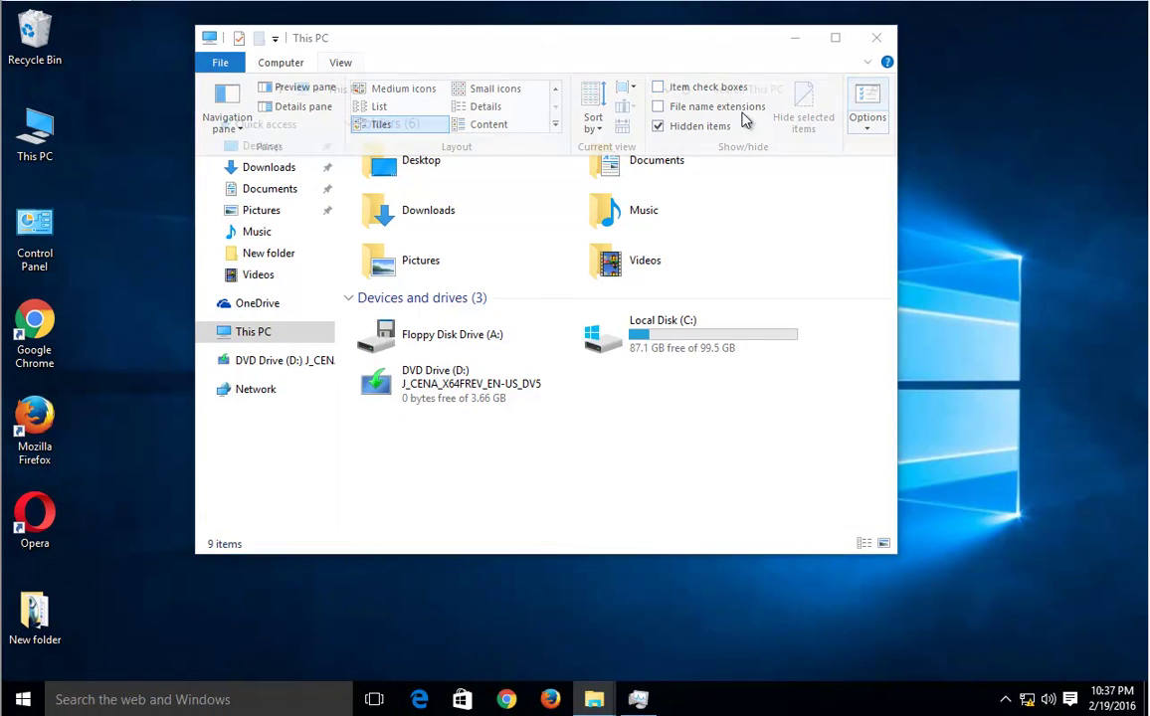
{"action": "left_click", "coordinate": [862, 118]}
{"action": "left_click", "coordinate": [284, 166]}
{"action": "left_click", "coordinate": [302, 415]}
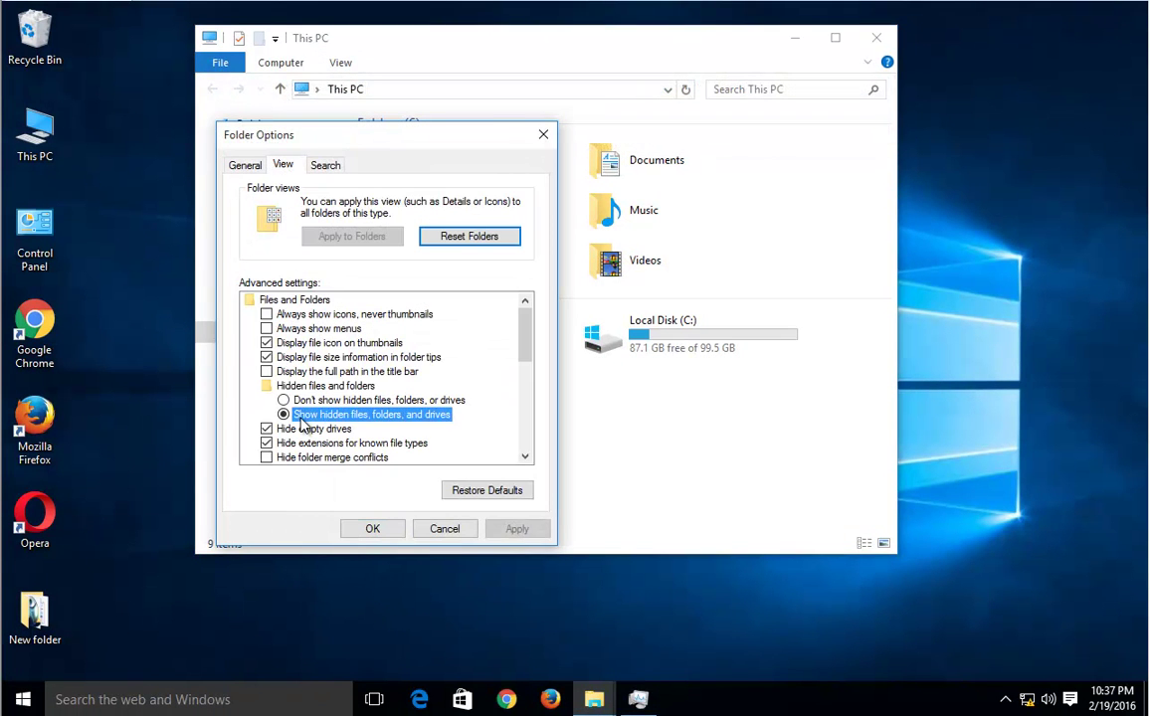
{"action": "left_click", "coordinate": [372, 530]}
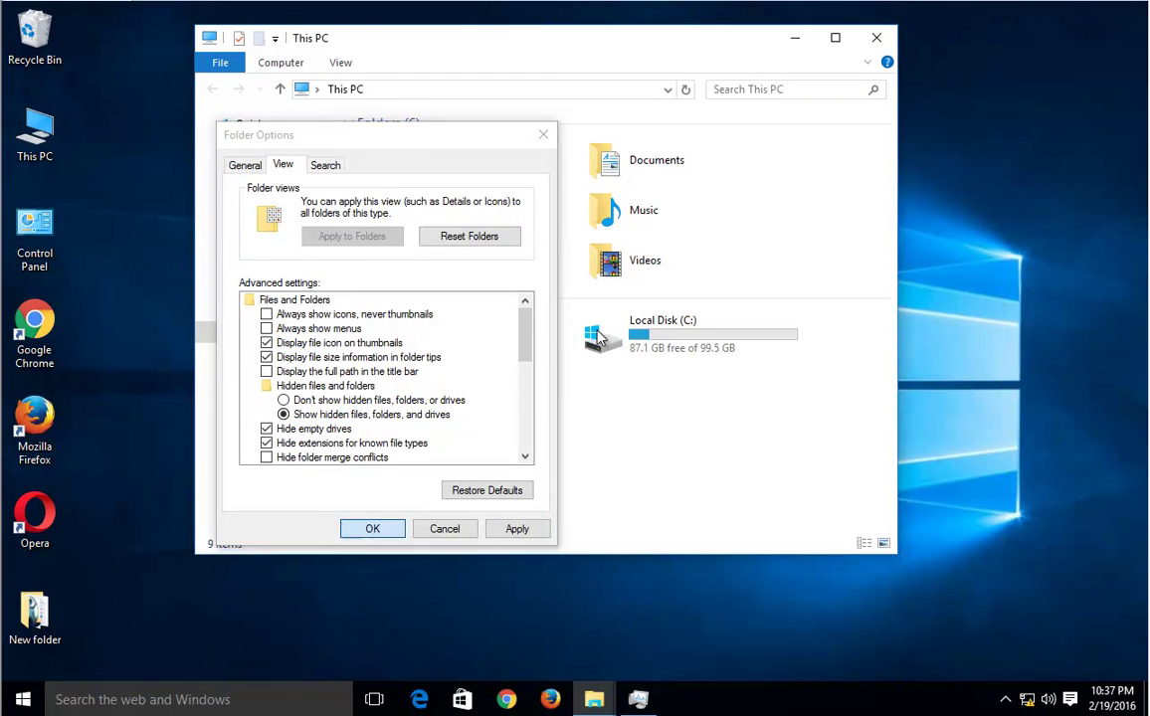
- Search This PC for AVG and open Registry Editor, allowing it to make changes to the PC
{"action": "right_click", "coordinate": [725, 89]}
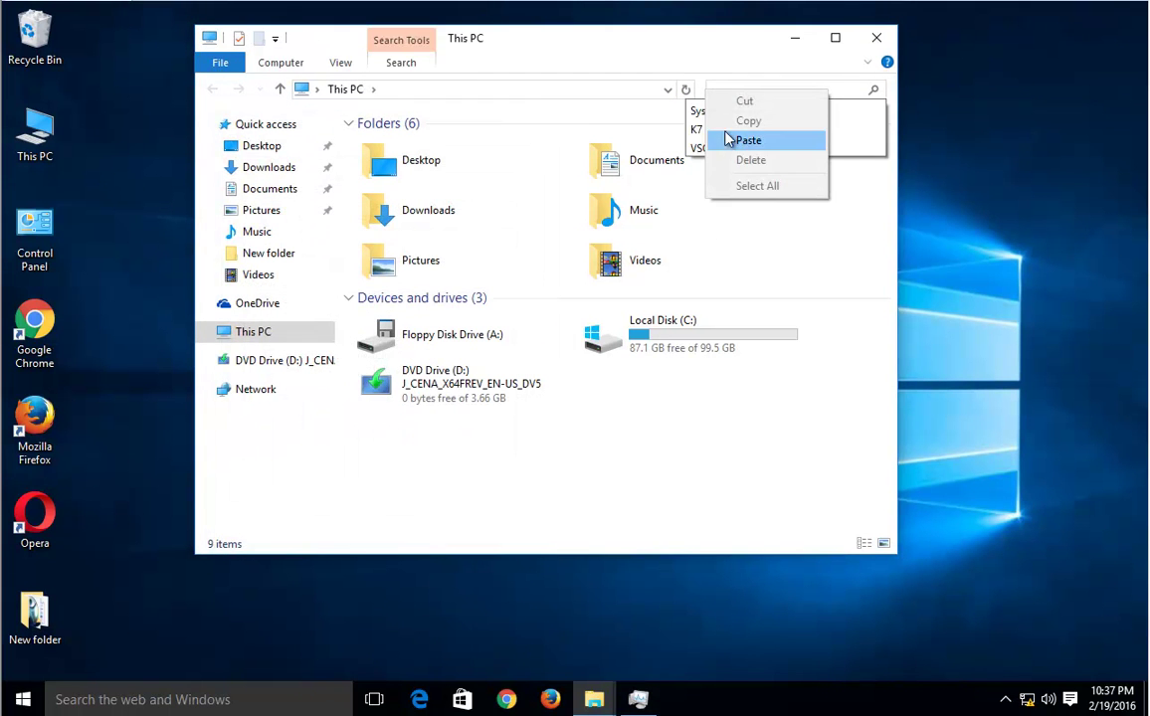
{"action": "left_click", "coordinate": [748, 138]}
{"action": "key", "text": "super+r"}
{"action": "left_click", "coordinate": [156, 645]}
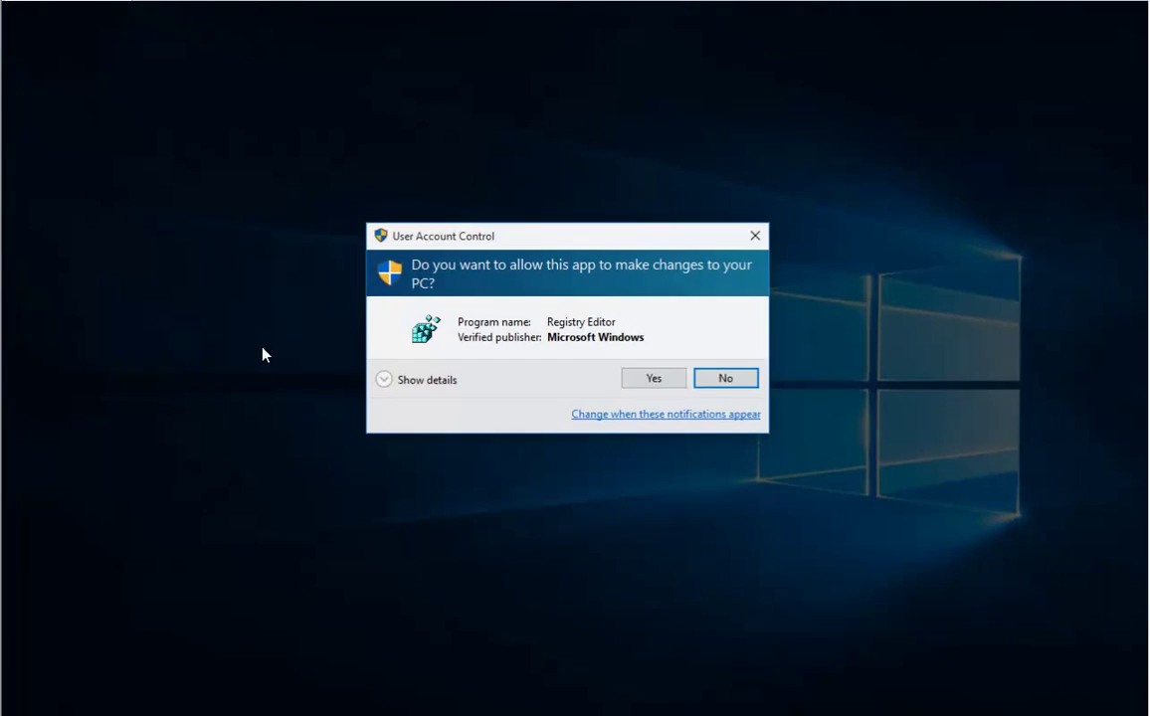
{"action": "left_click", "coordinate": [653, 380]}
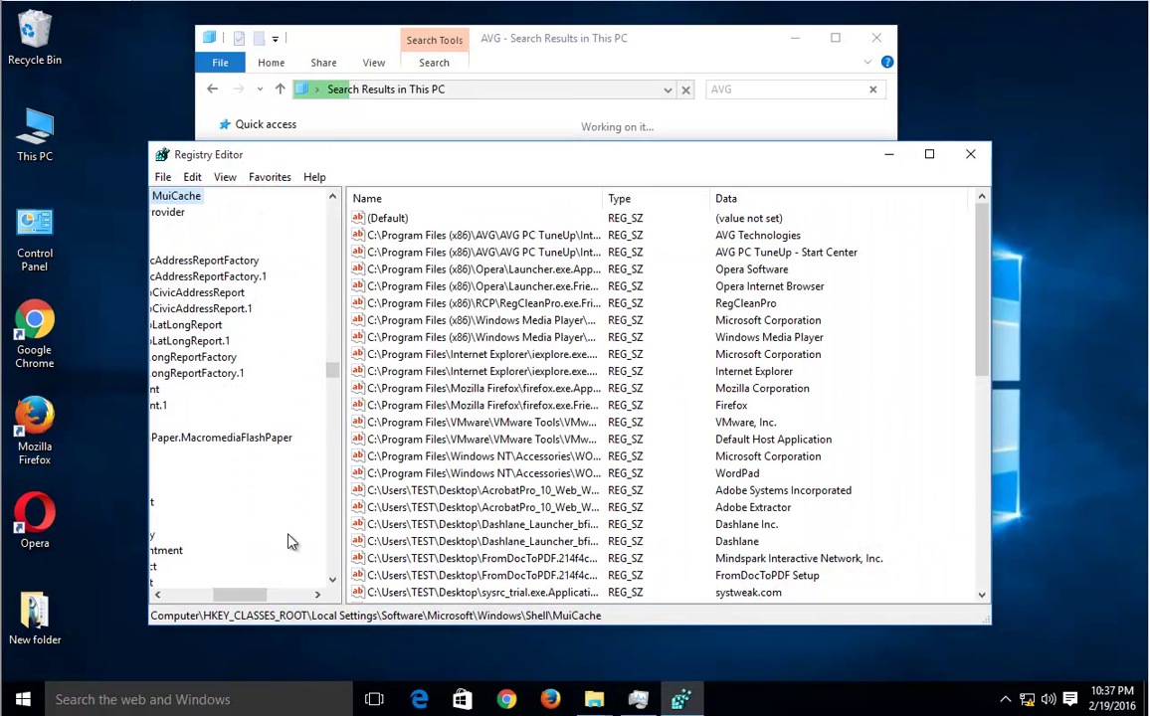
- Collapse the registry tree to the root keys, select Computer and search the whole registry for AVG
{"action": "left_click_drag", "start_coordinate": [249, 597], "coordinate": [174, 595]}
{"action": "left_click_drag", "start_coordinate": [332, 368], "coordinate": [345, 204]}
{"action": "left_click", "coordinate": [176, 211]}
{"action": "left_click", "coordinate": [207, 196]}
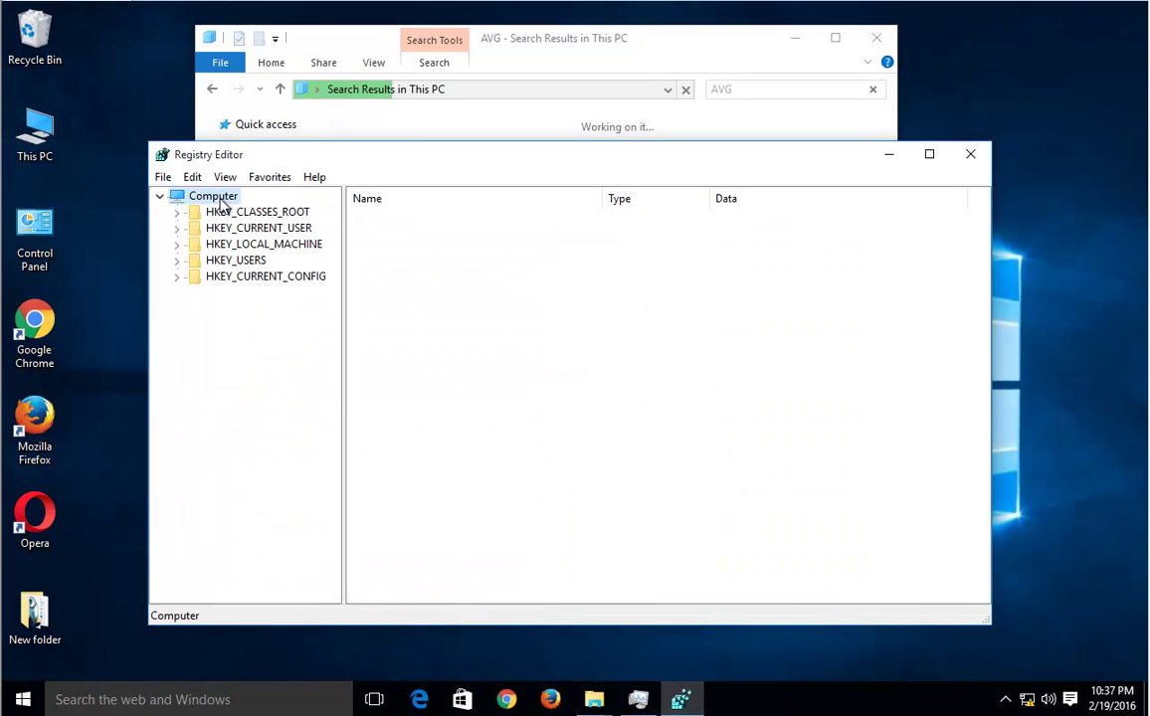
{"action": "key", "text": "ctrl+f"}
{"action": "left_click", "coordinate": [521, 265]}
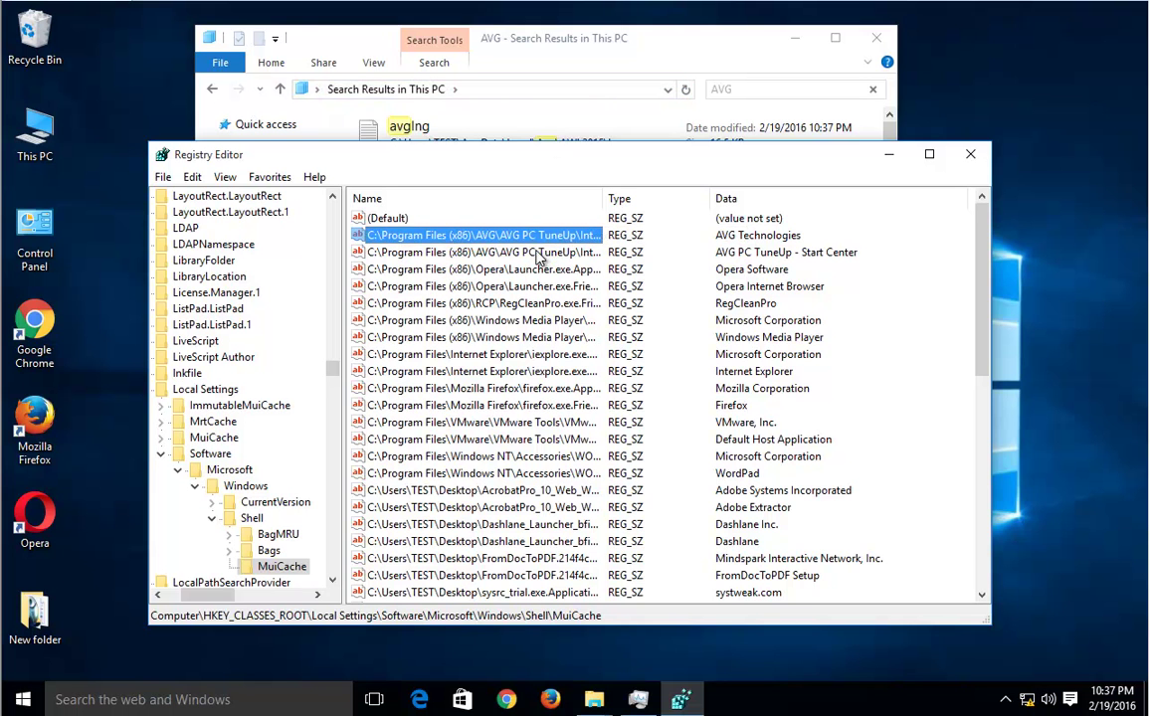
- Delete the two AVG PC TuneUp values from the MuiCache key and search for the next registry match
{"action": "left_click", "coordinate": [543, 253], "text": "ctrl"}
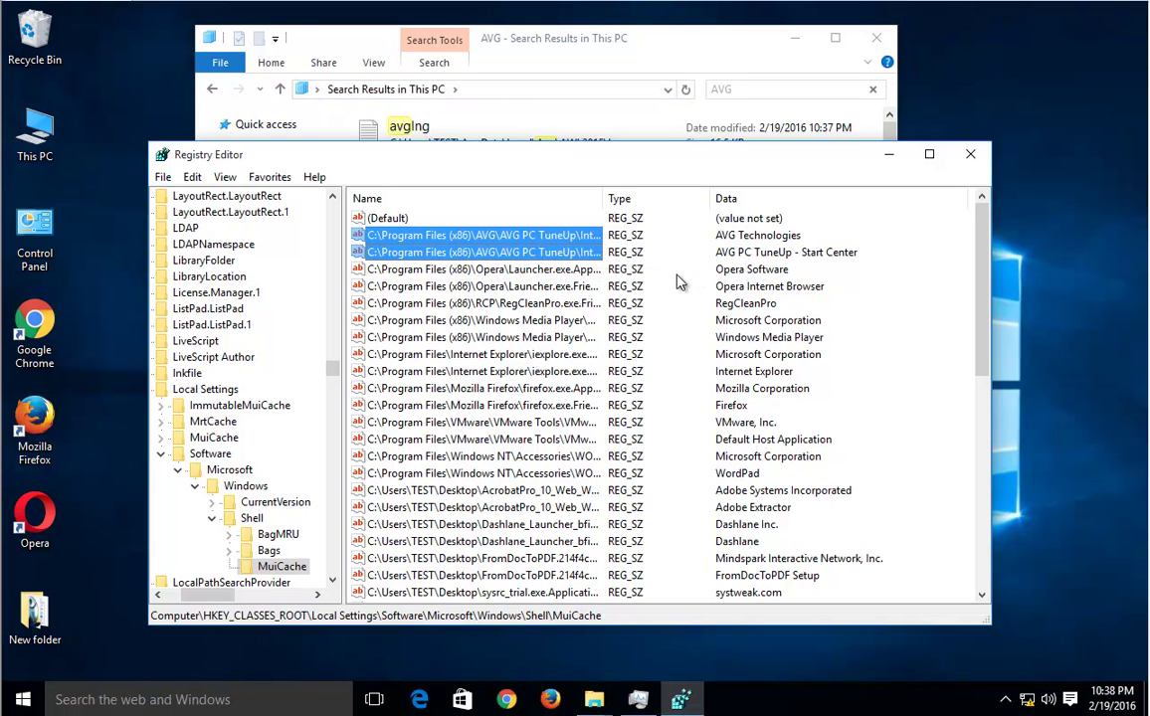
{"action": "key", "text": "Delete"}
{"action": "key", "text": "Return"}
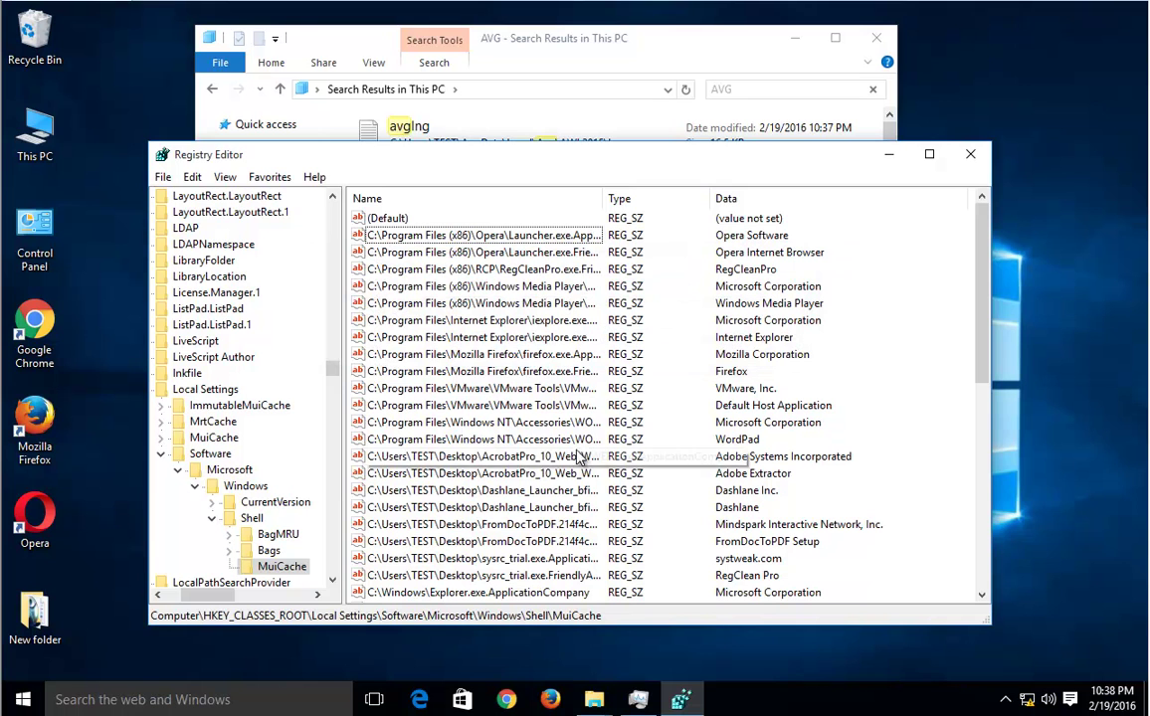
{"action": "key", "text": "F3"}
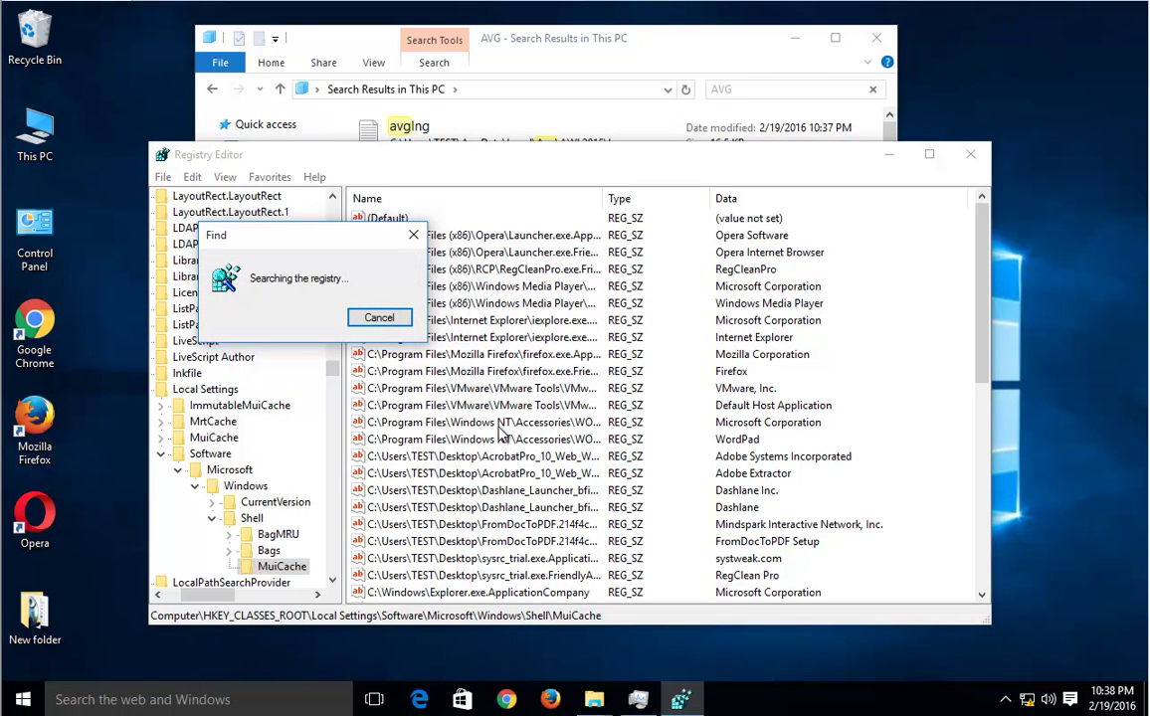
- Delete all AVG files and folders in the This PC search results, including avg_tuht_stf_all_2015_604, leaving out back_image_avg_tuneup[1]
{"action": "left_click", "coordinate": [545, 51]}
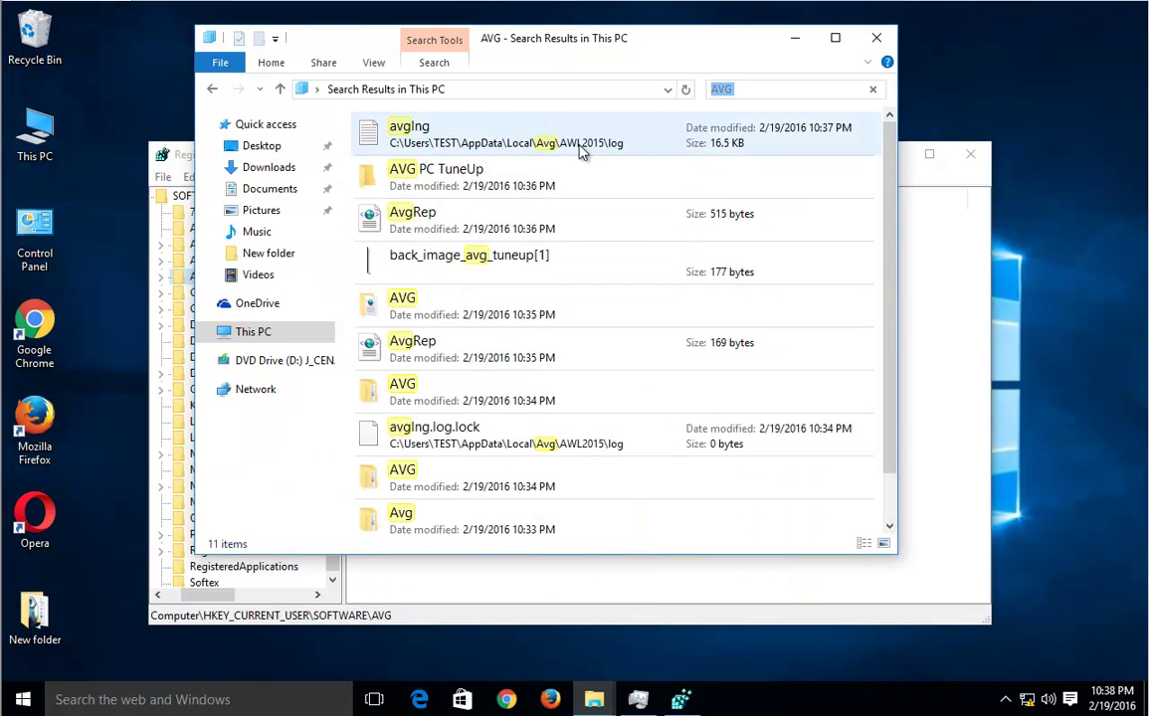
{"action": "left_click", "coordinate": [552, 149]}
{"action": "left_click", "coordinate": [468, 179], "text": "ctrl"}
{"action": "left_click", "coordinate": [470, 220], "text": "ctrl"}
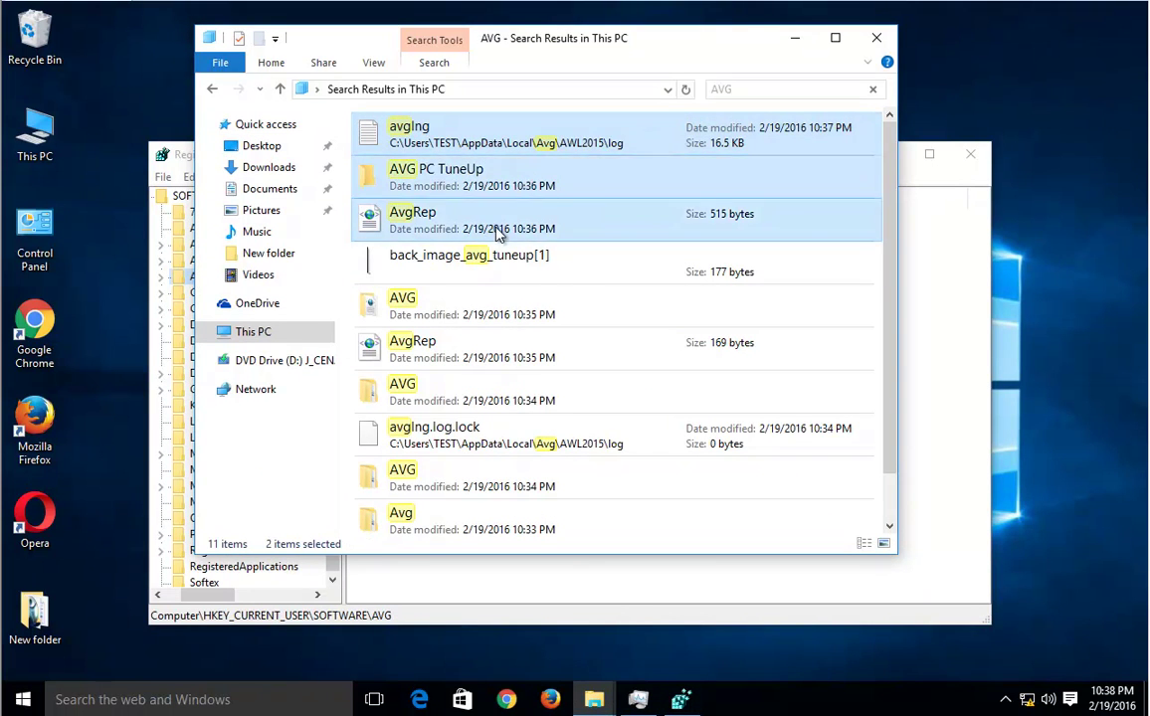
{"action": "left_click", "coordinate": [510, 297], "text": "ctrl"}
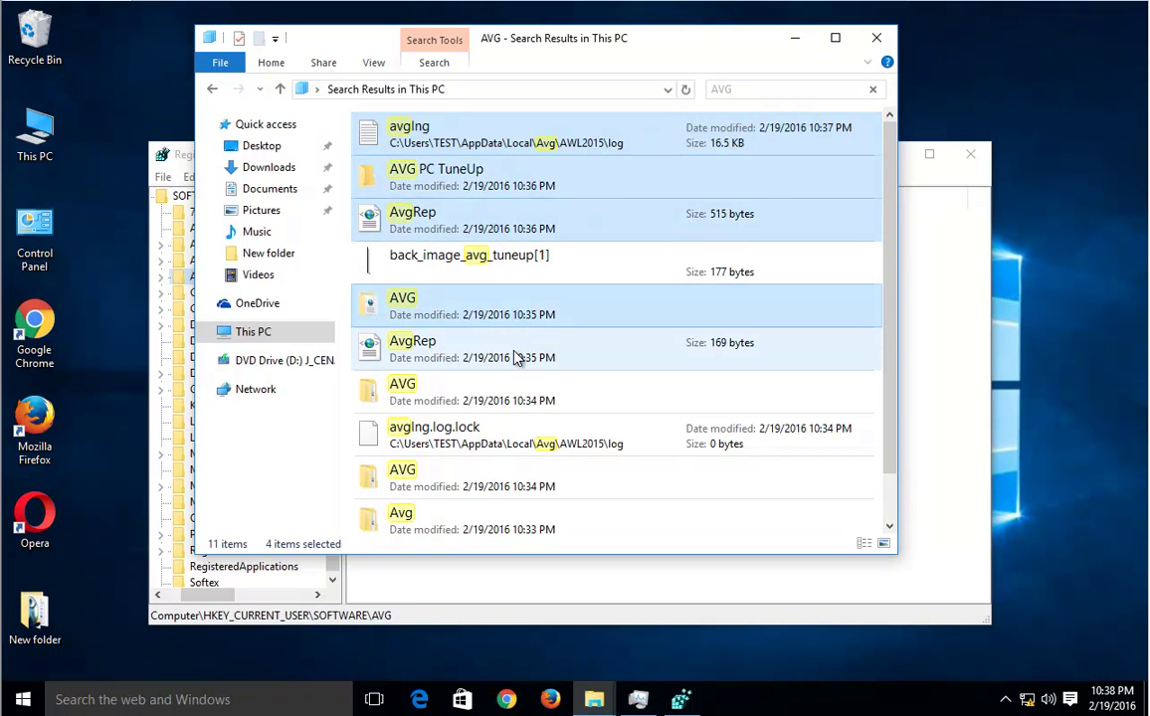
{"action": "left_click", "coordinate": [515, 357], "text": "ctrl"}
{"action": "left_click", "coordinate": [502, 448], "text": "ctrl"}
{"action": "left_click", "coordinate": [507, 482], "text": "ctrl"}
{"action": "left_click", "coordinate": [537, 522], "text": "ctrl"}
{"action": "scroll", "coordinate": [842, 390], "scroll_direction": "down", "scroll_amount": 1}
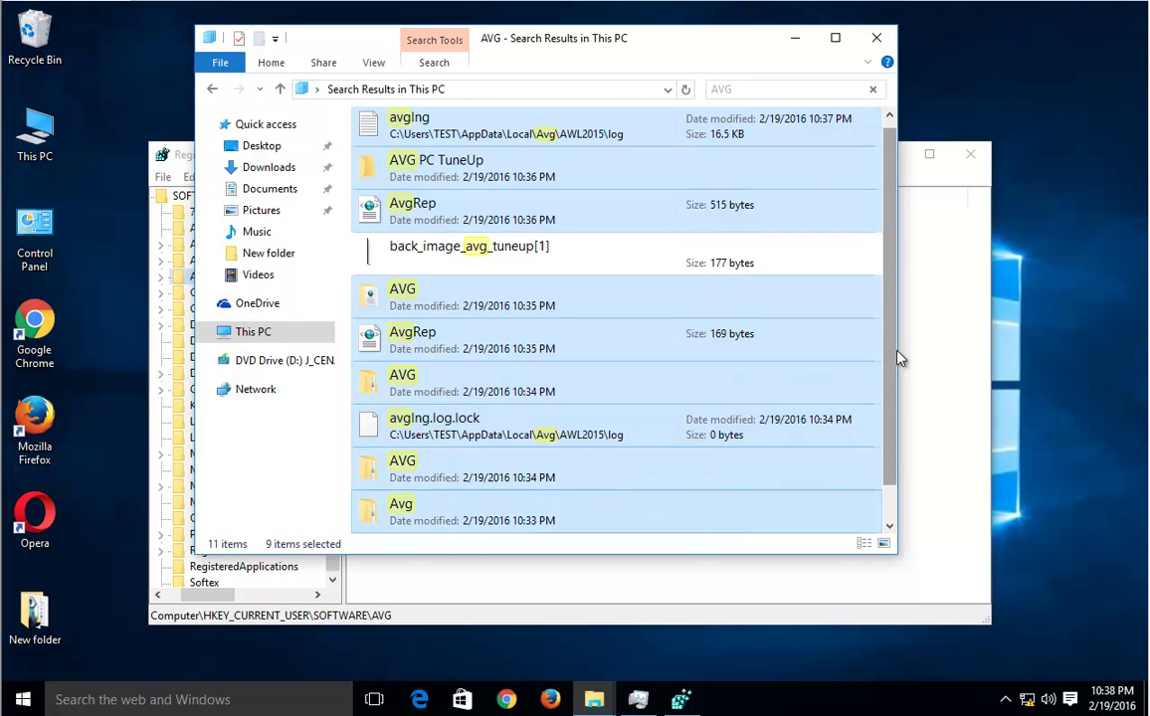
{"action": "scroll", "coordinate": [891, 412], "scroll_direction": "down", "scroll_amount": 1}
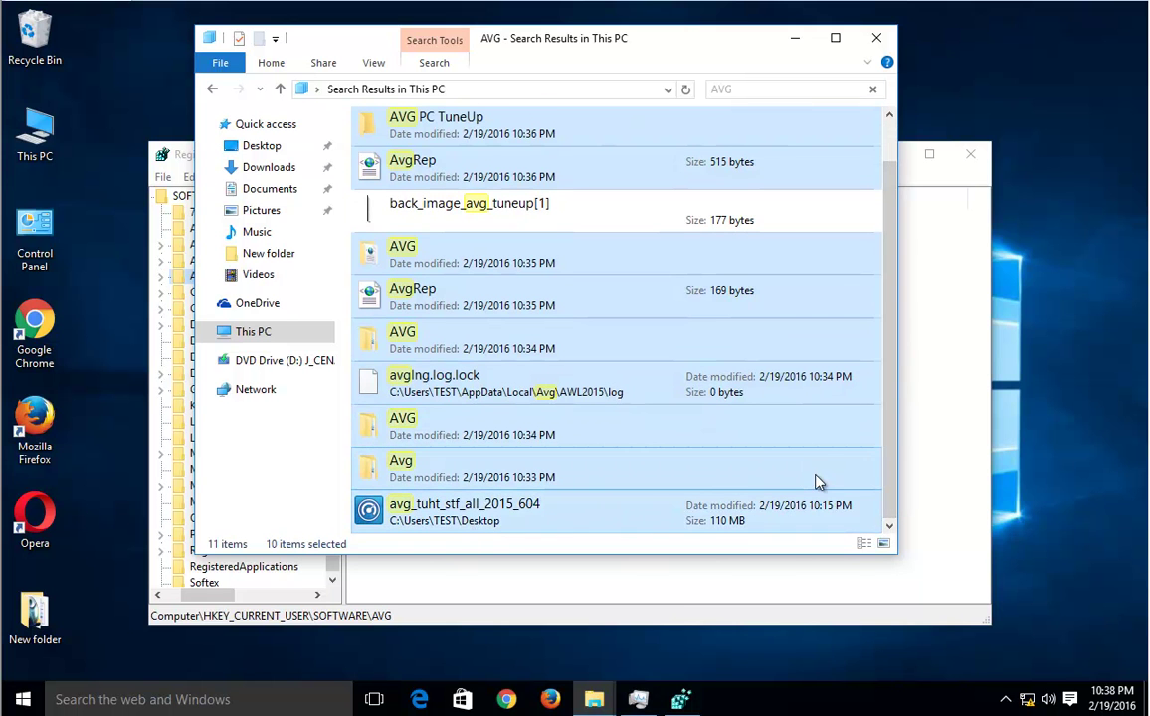
{"action": "key", "text": "Delete"}
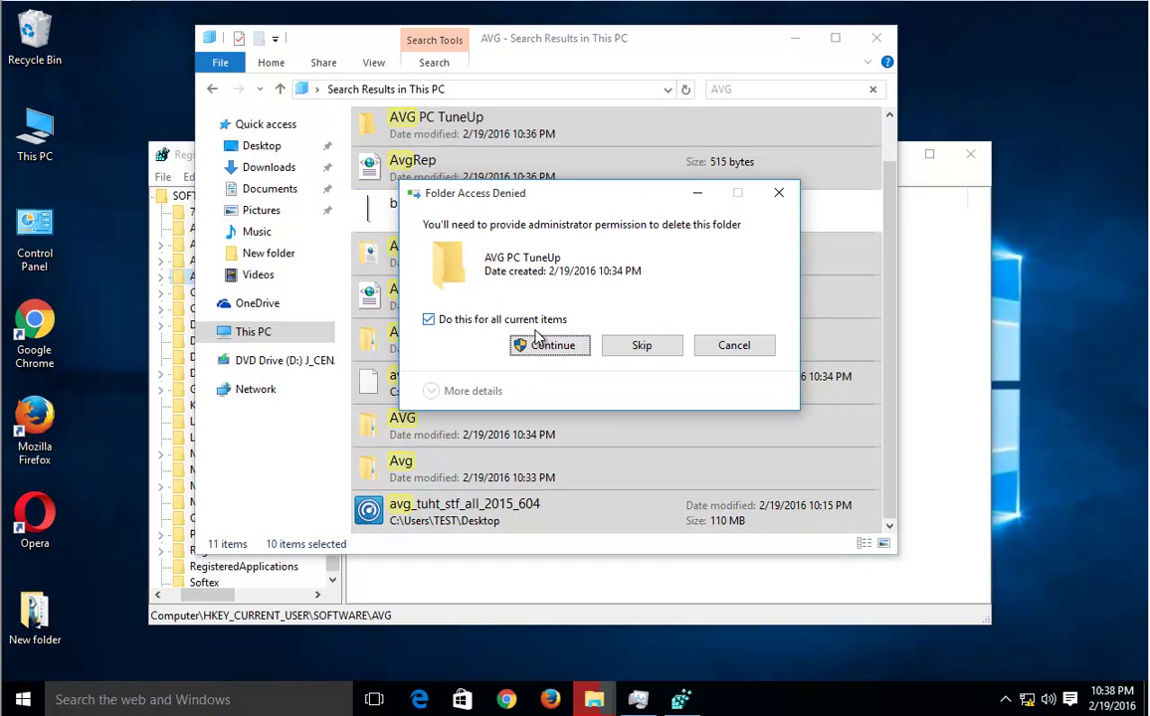
- Delete the AVG key and its subkeys under HKEY_CURRENT_USER\SOFTWARE in Registry Editor
{"action": "left_click", "coordinate": [677, 604]}
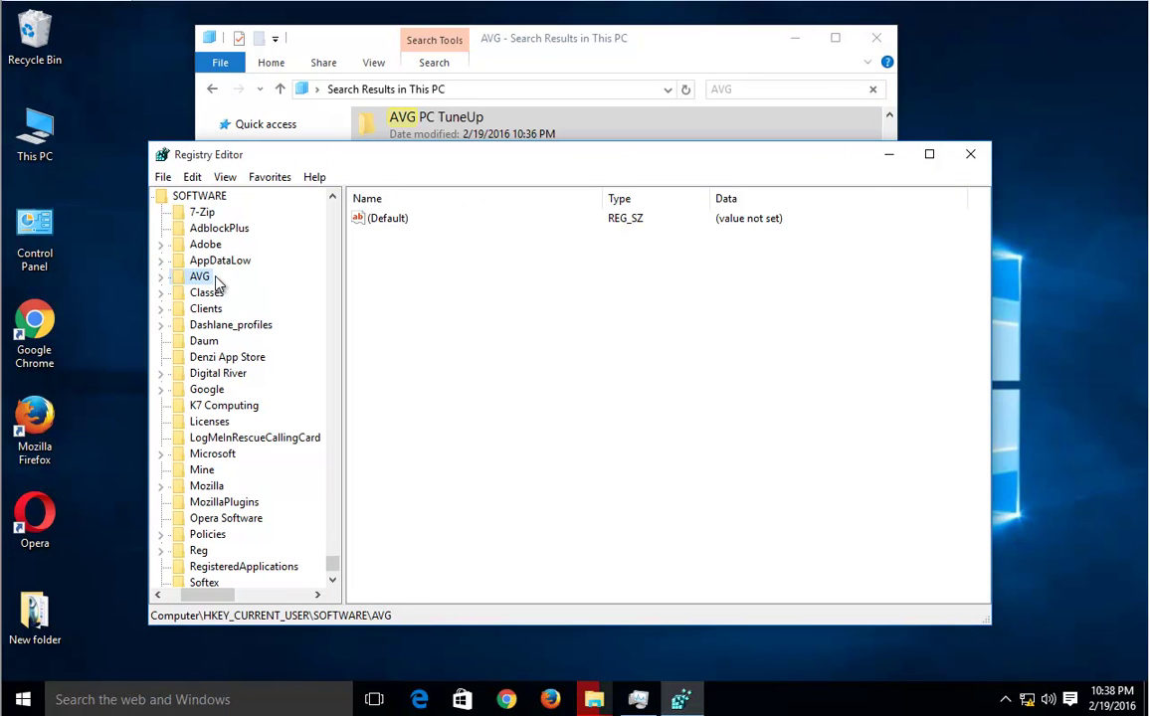
{"action": "key", "text": "Delete"}
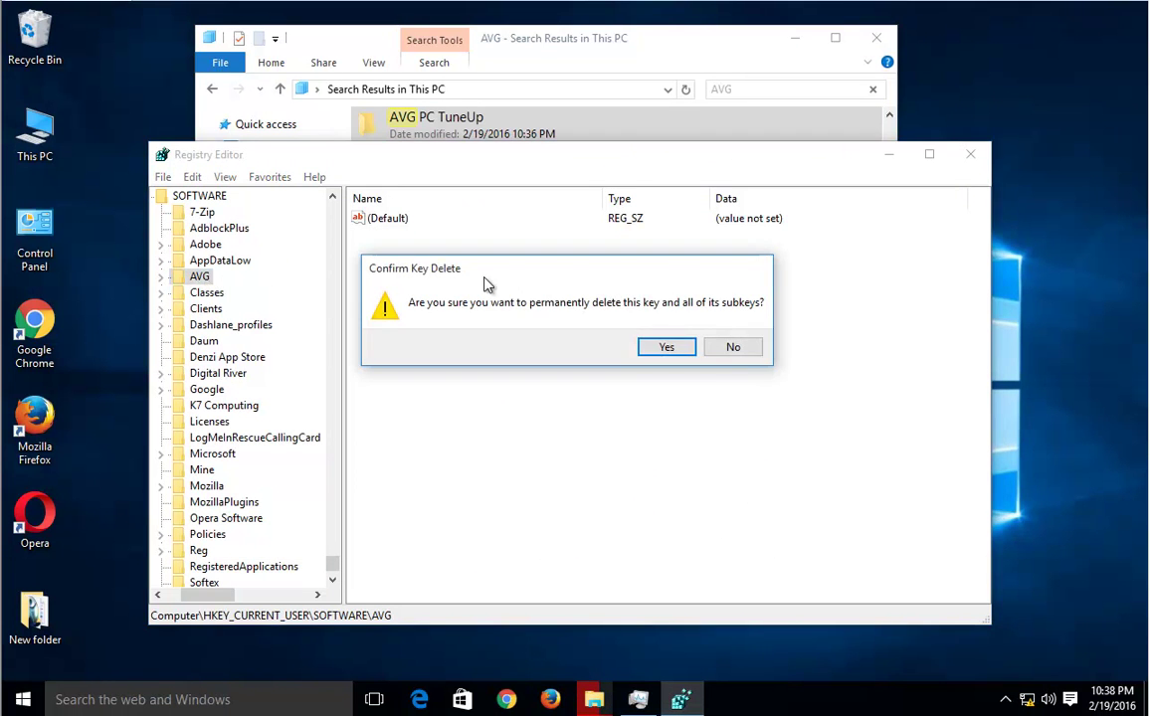
{"action": "left_click", "coordinate": [665, 346]}
- Switch to the AVG search results and bring up the pending administrator permission request for deleting the AVG PC TuneUp folder
{"action": "left_click", "coordinate": [676, 56]}
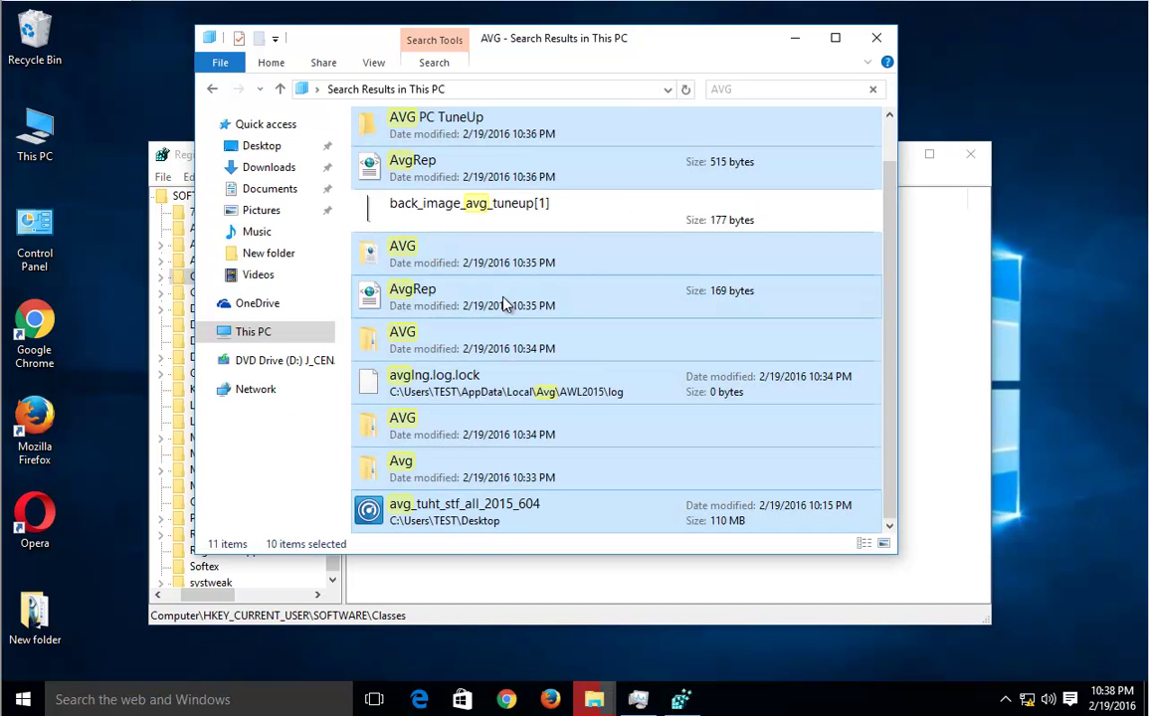
{"action": "left_click", "coordinate": [594, 699]}
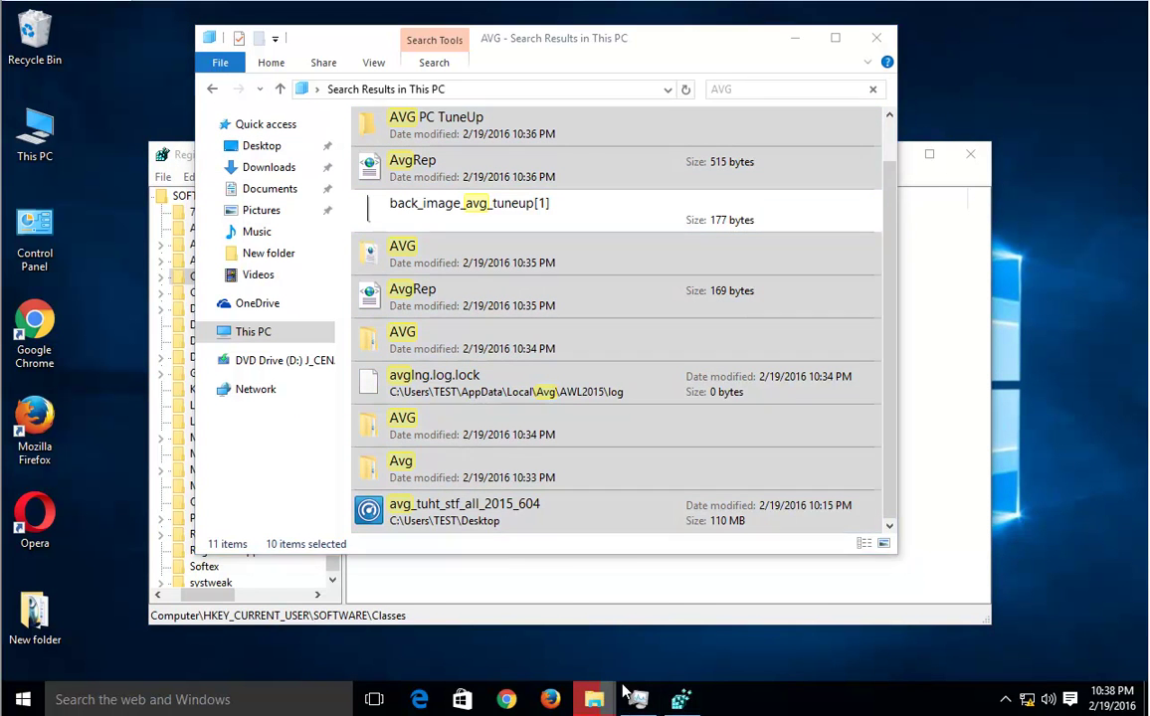
{"action": "left_click", "coordinate": [1058, 627]}
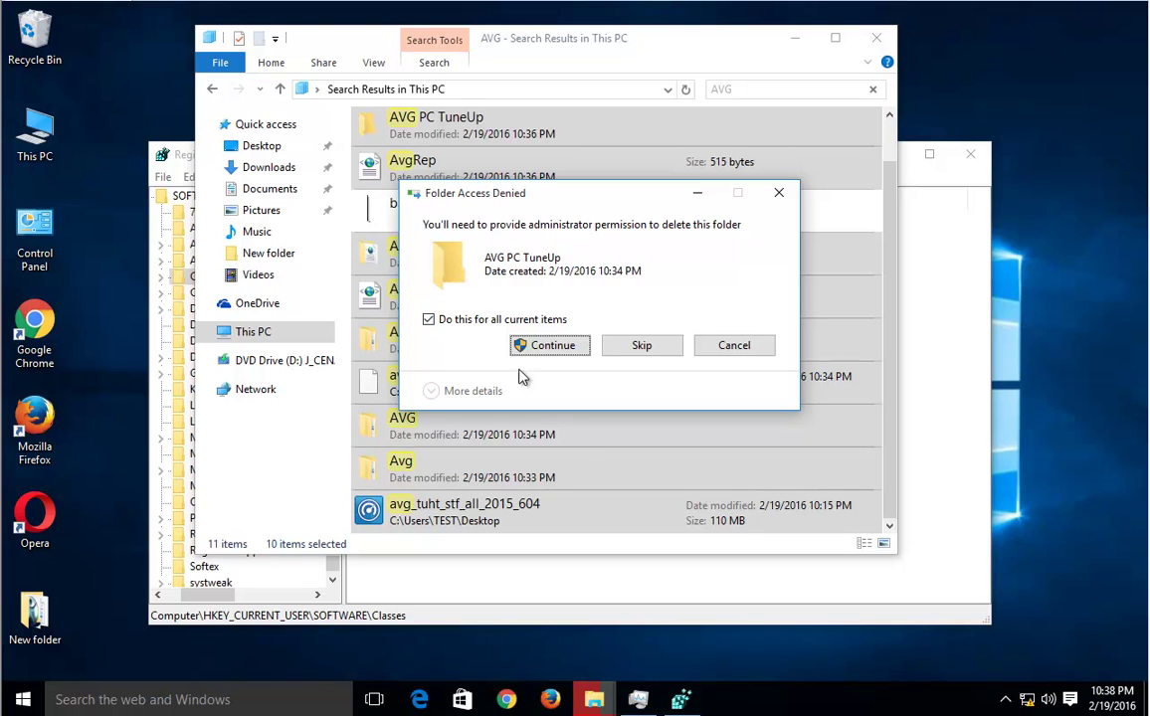